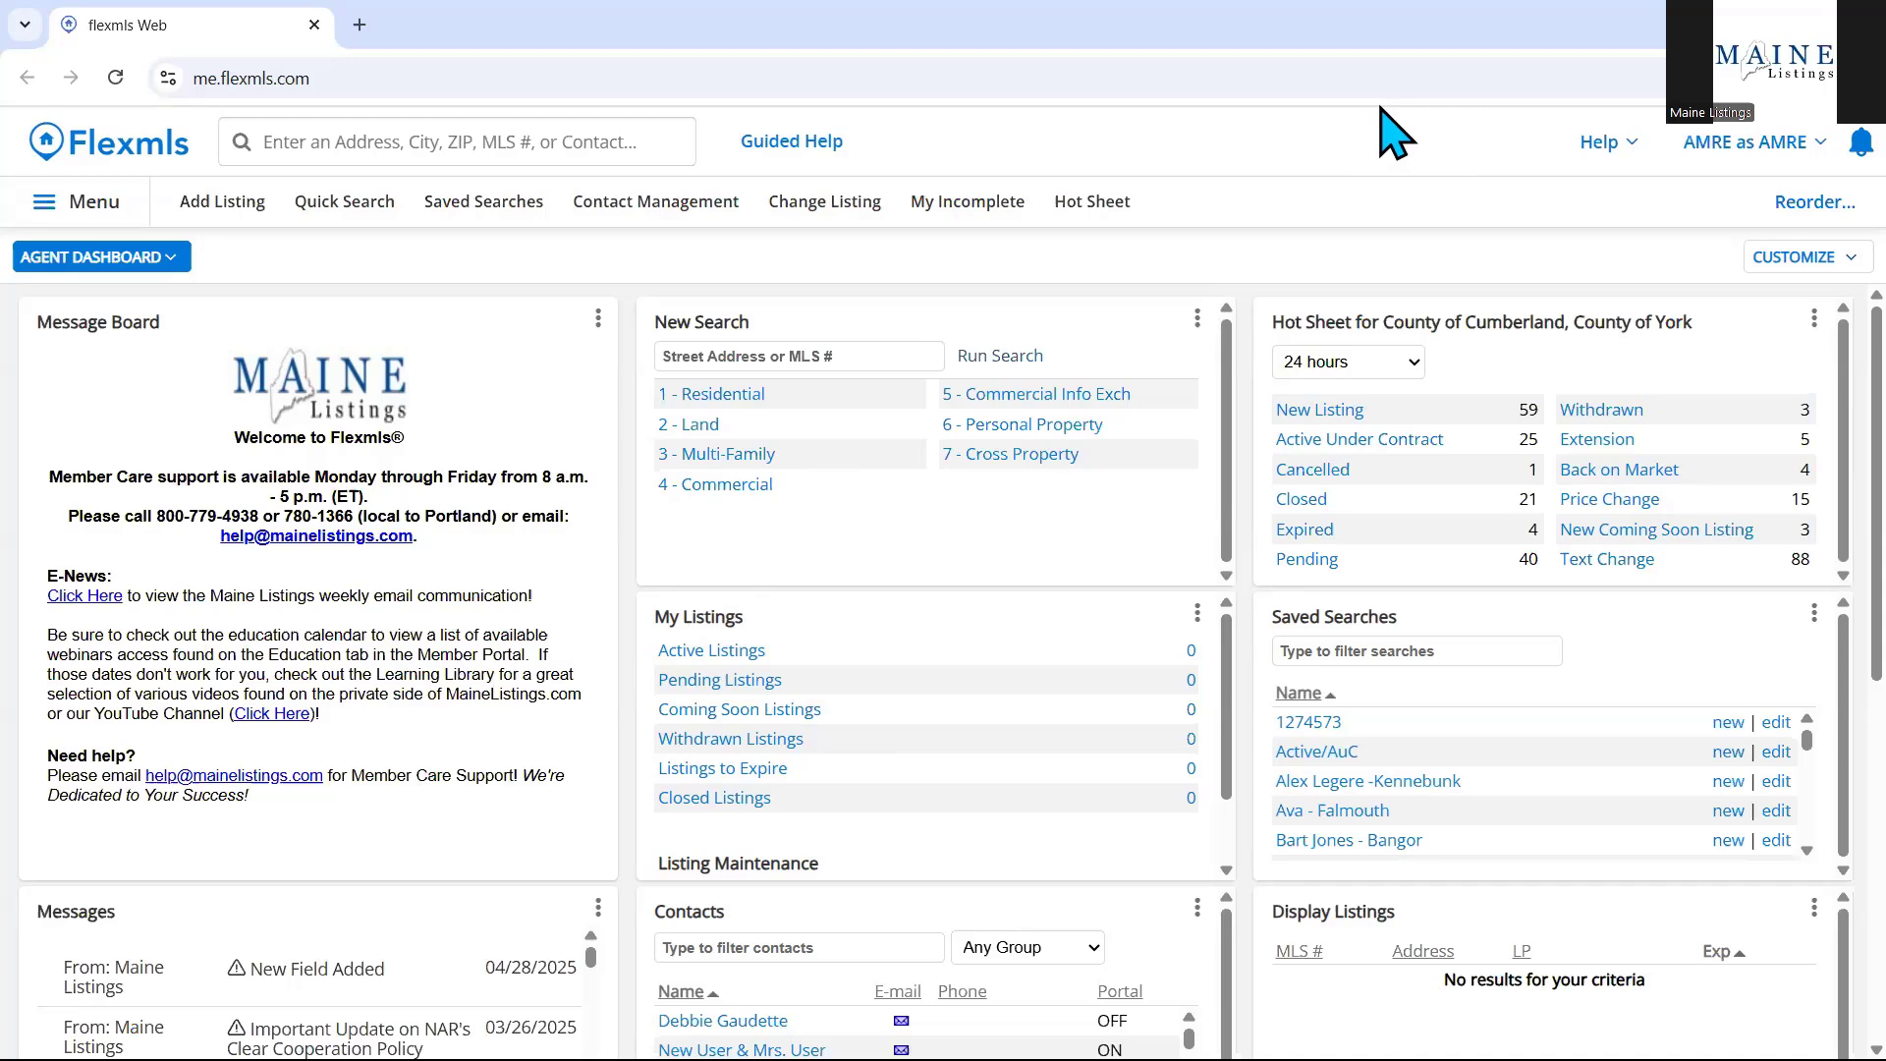
Open the navigation menu and filter it with 'pref' to list General and Portal Preferences.
left_click(110, 216)
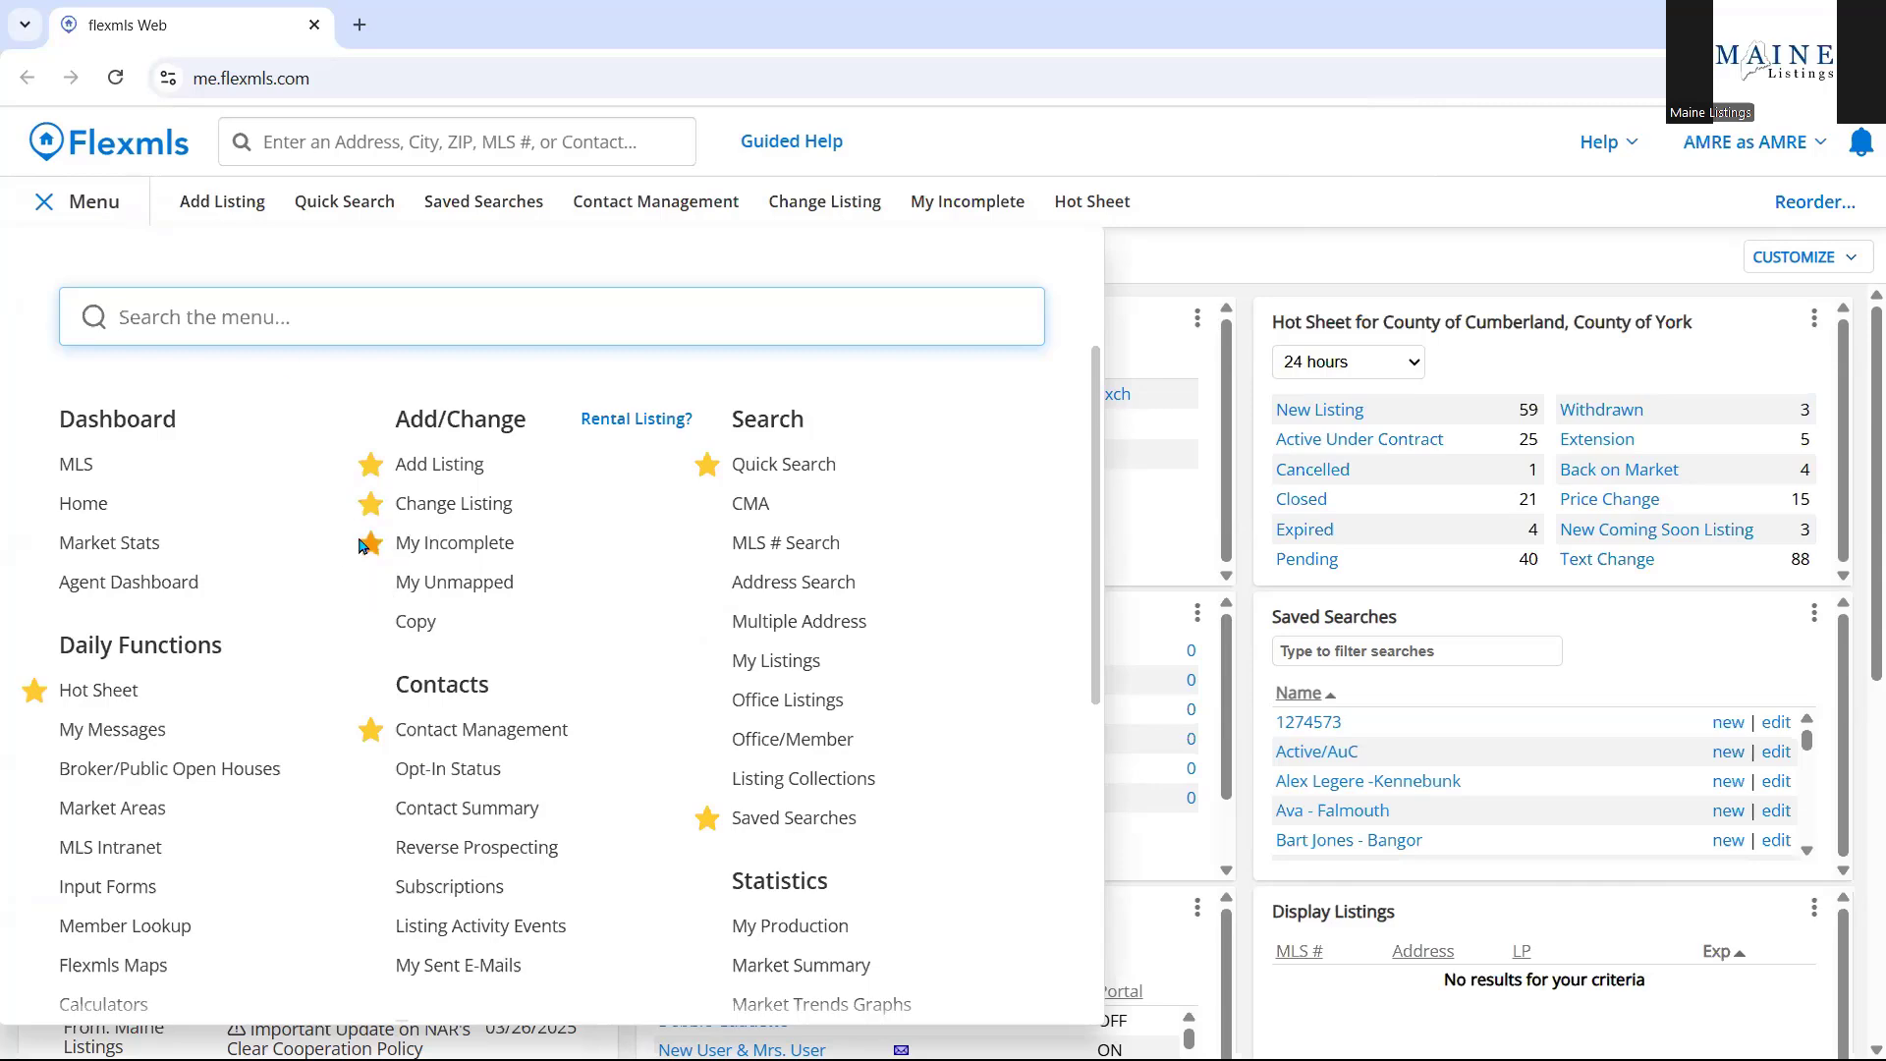
scroll(334, 540, "down", 3)
scroll(324, 540, "down", 2)
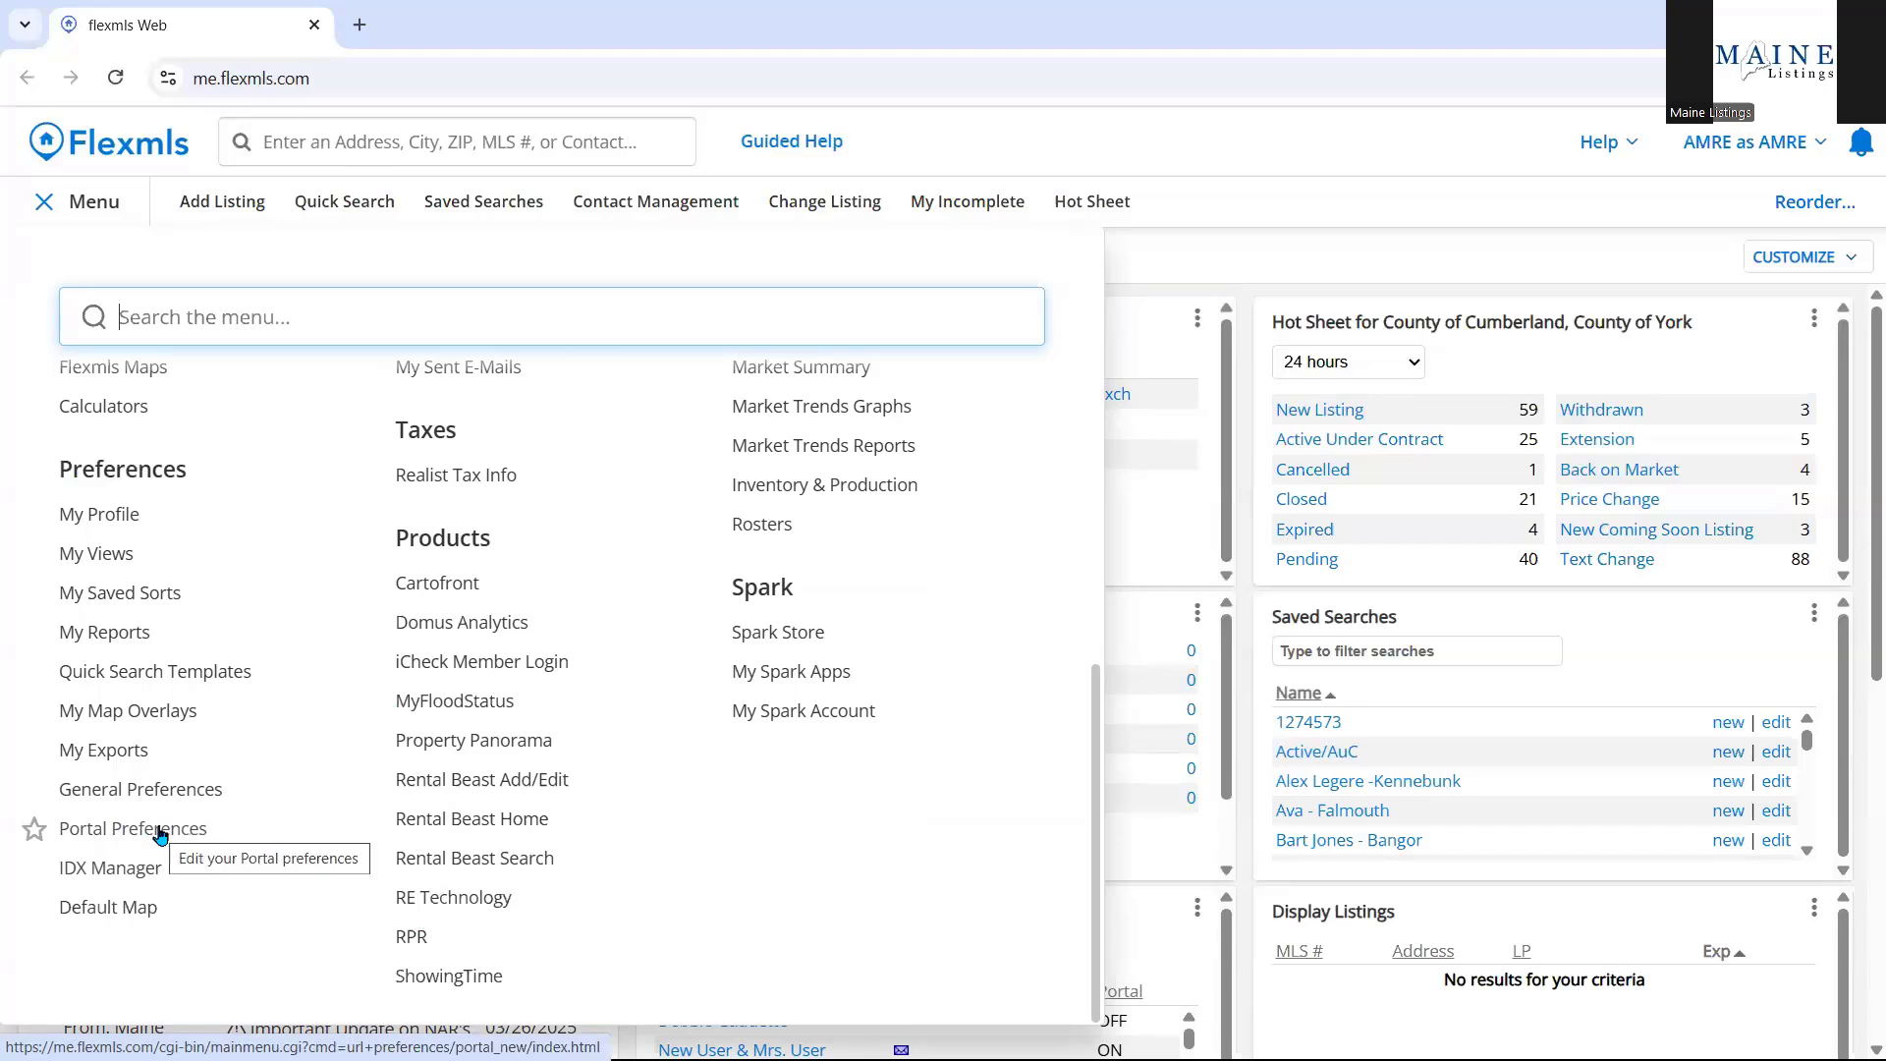
scroll(159, 847, "up", 5)
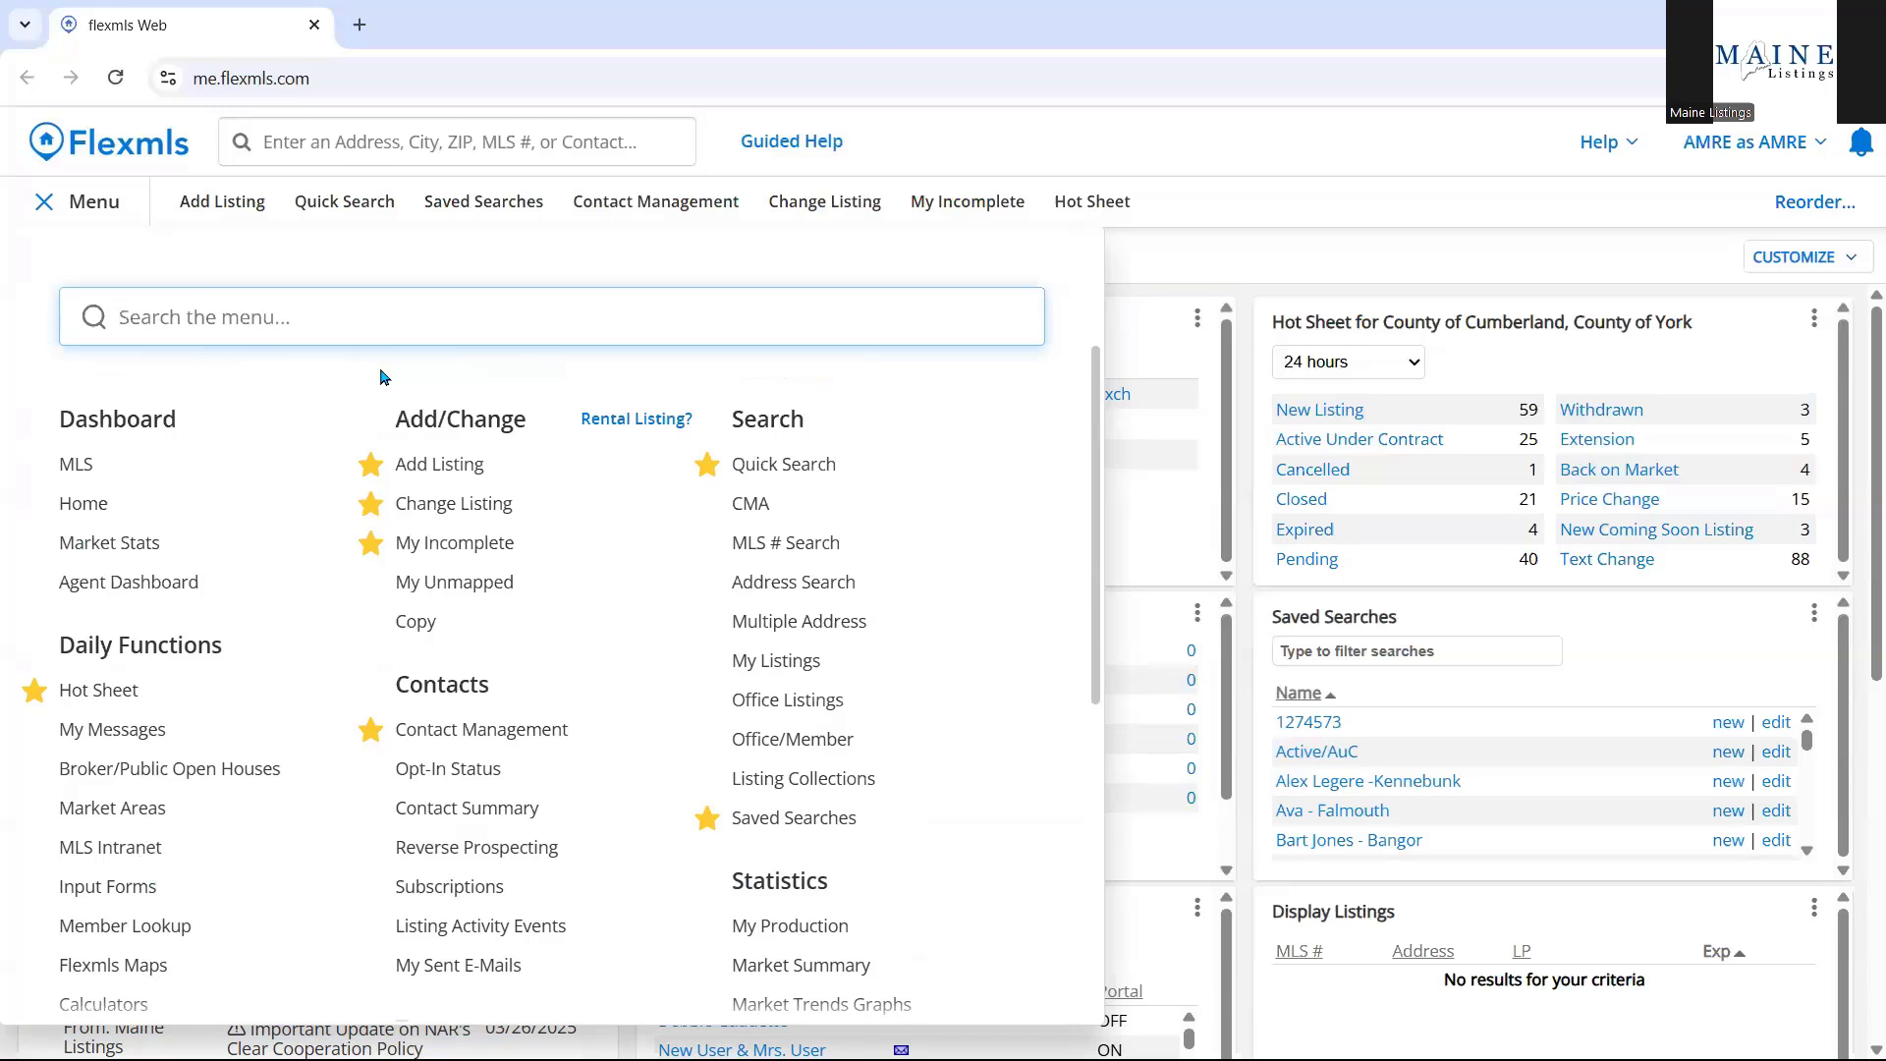
type("pref")
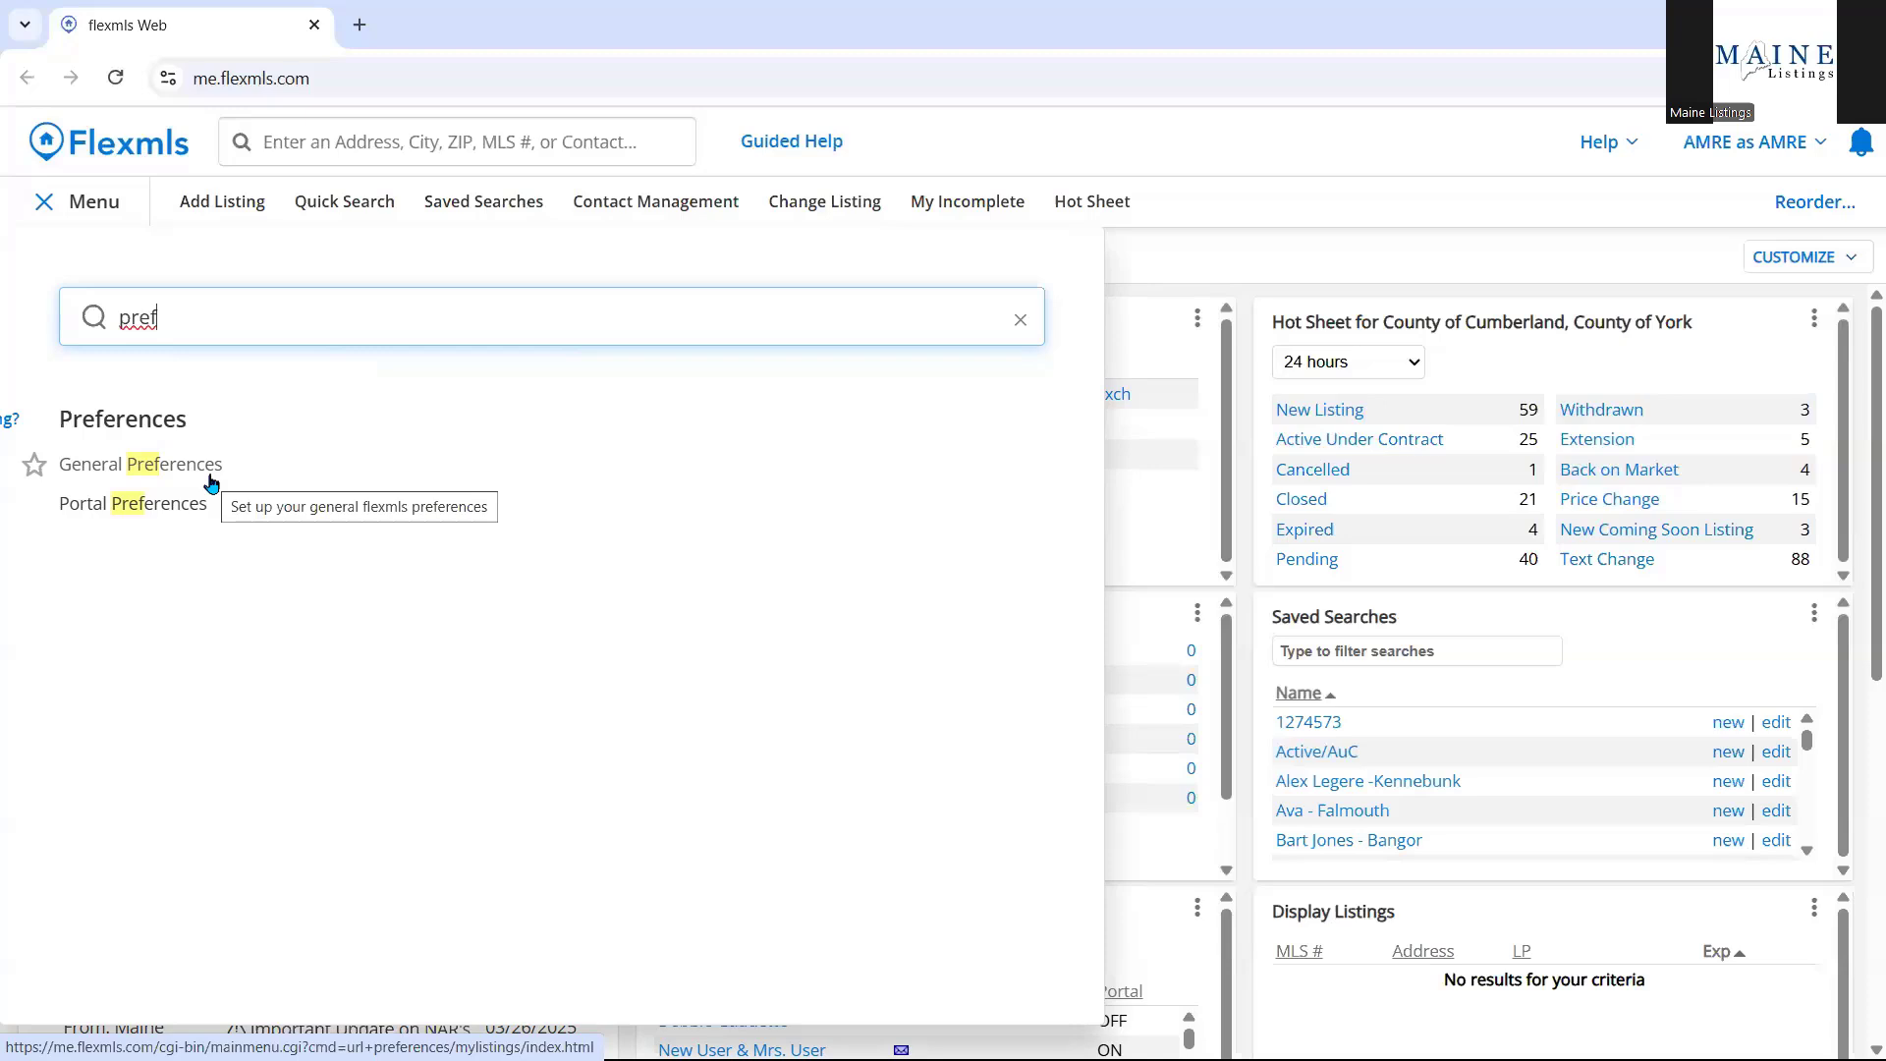
Open General Preferences and review its Search defaults: 12 pt font, Detail Report, Generic Card.
left_click(209, 477)
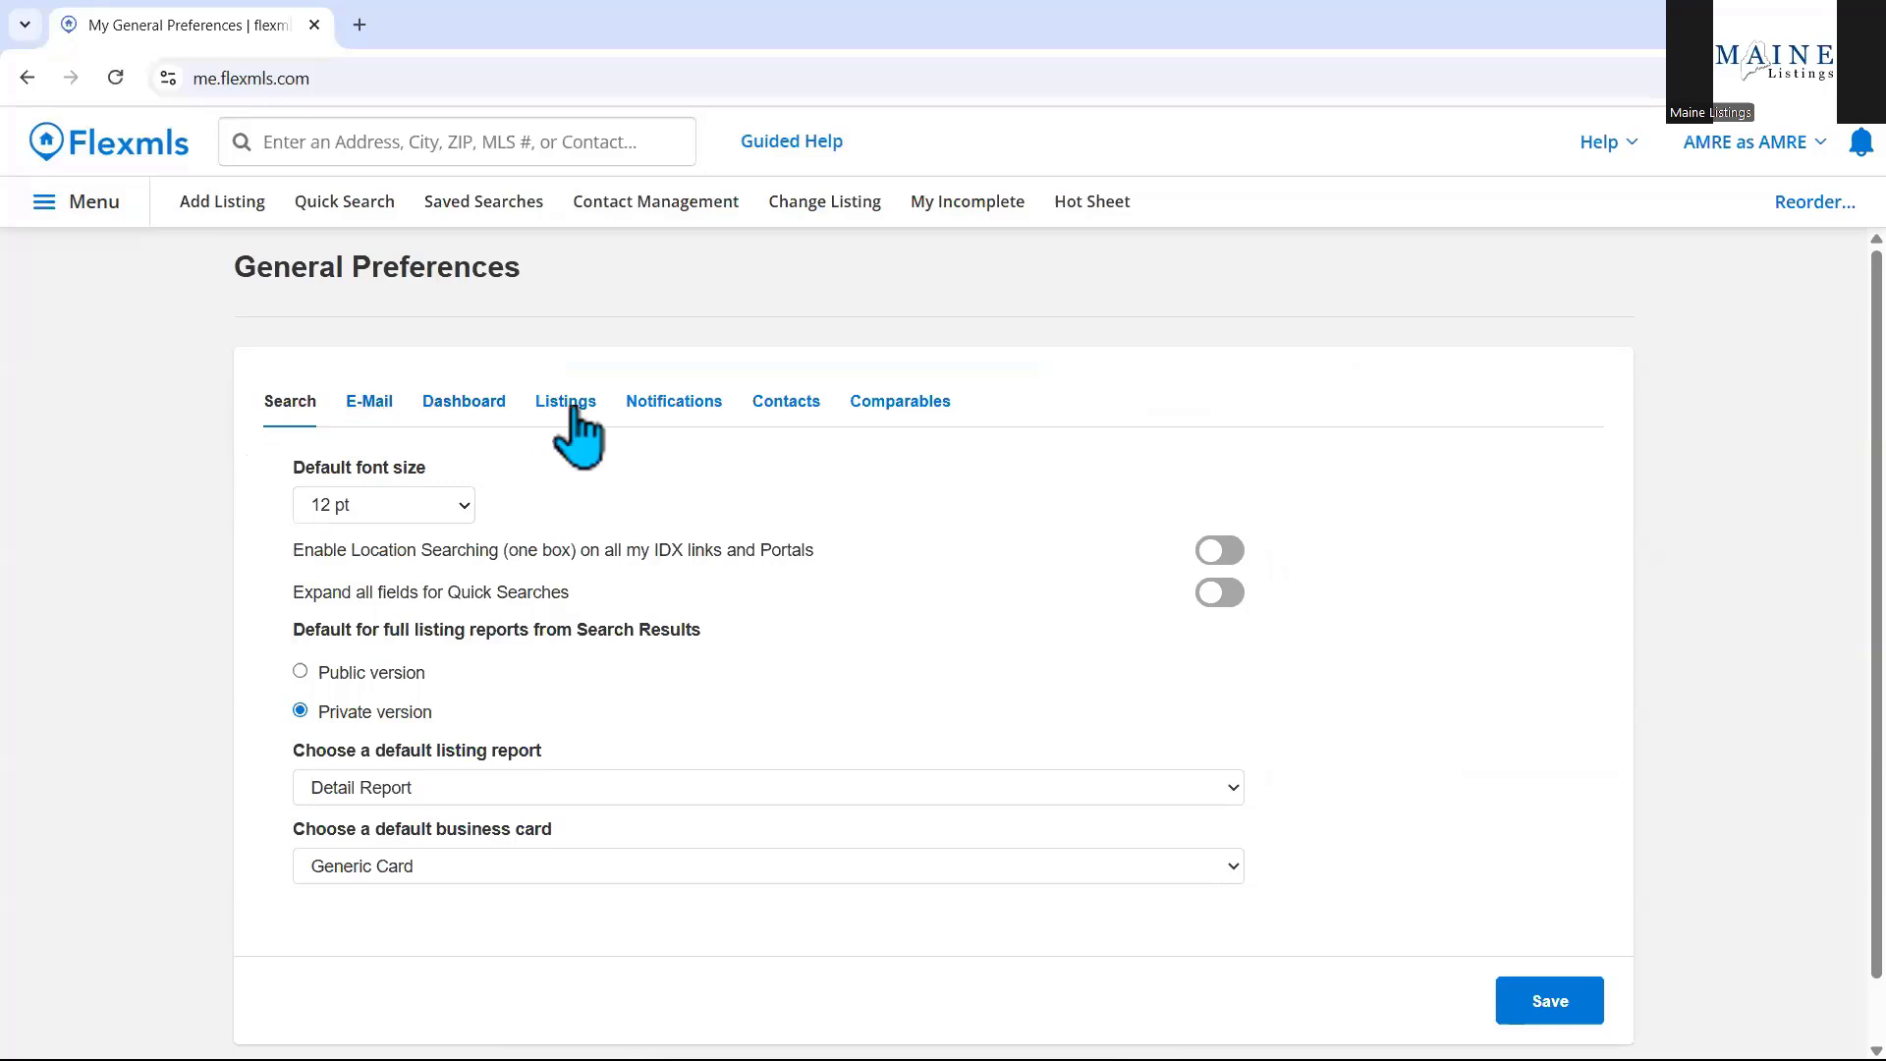
scroll(78, 501, "down", 1)
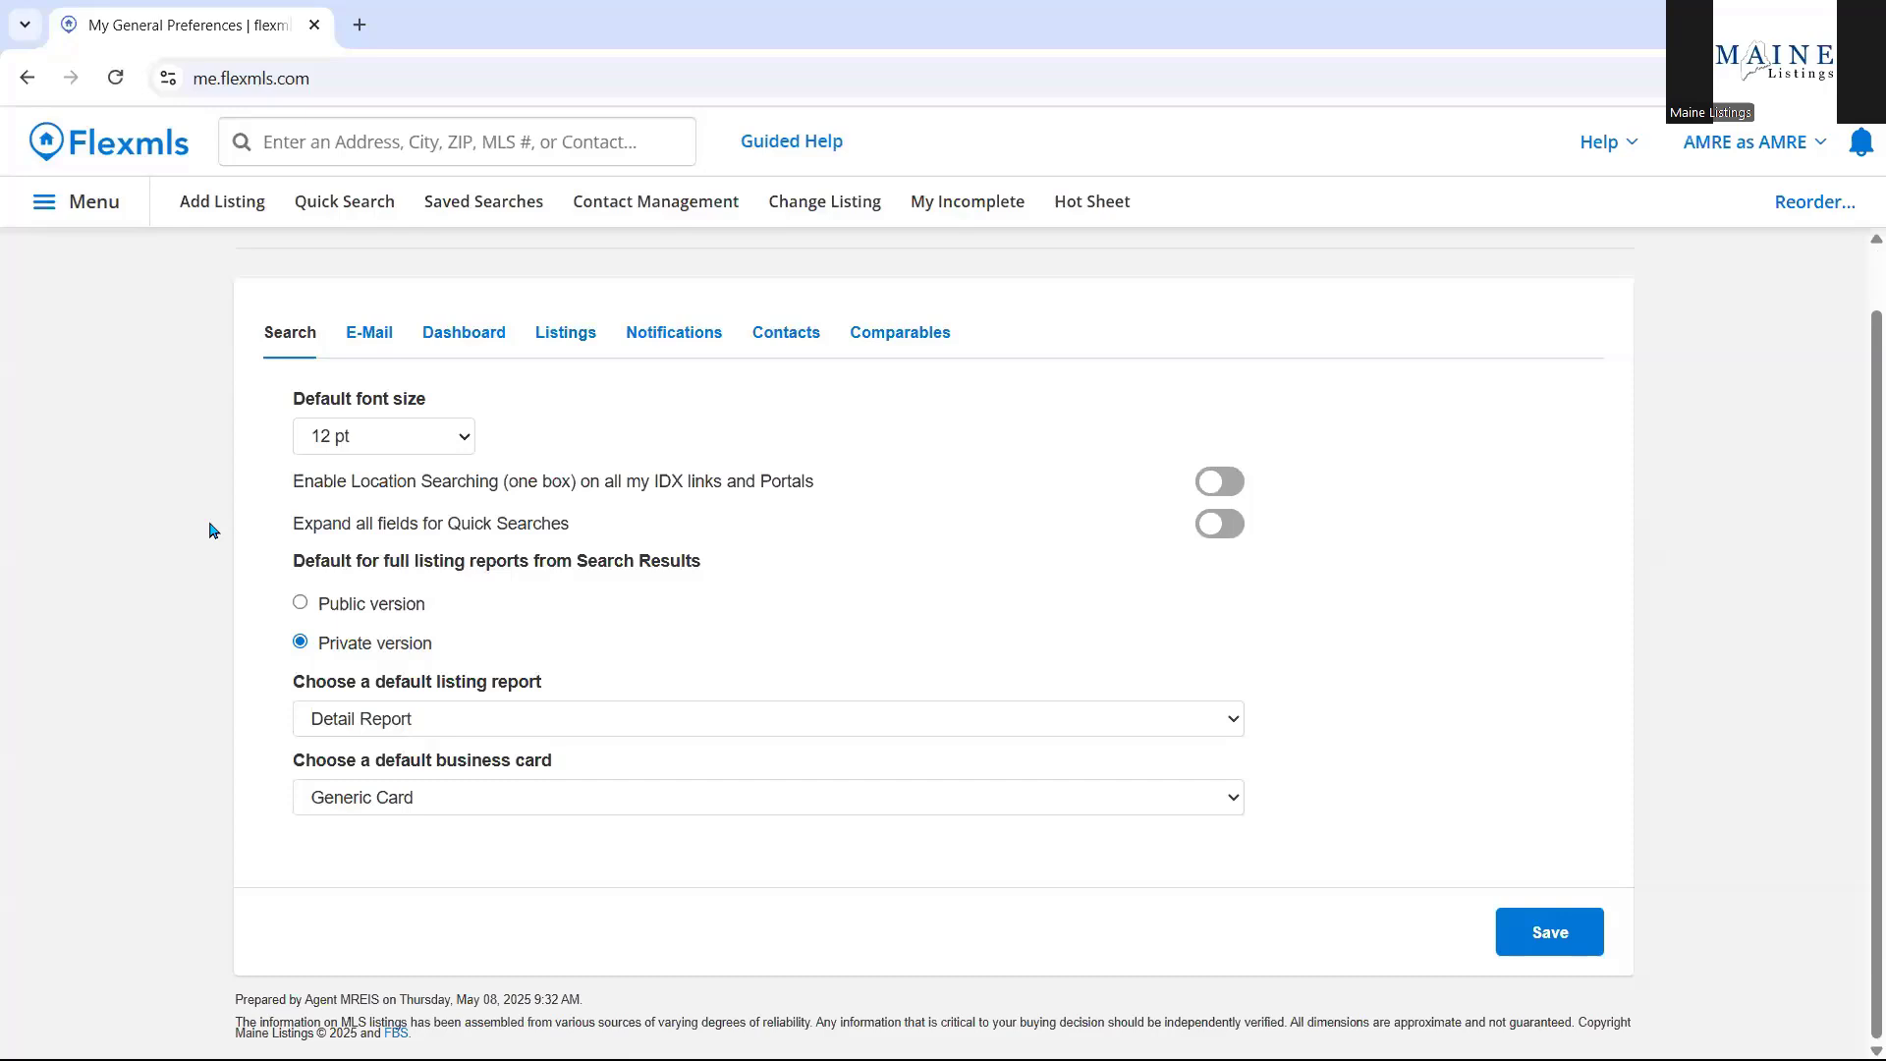
left_click(1191, 524)
left_click(1231, 525)
left_click(536, 718)
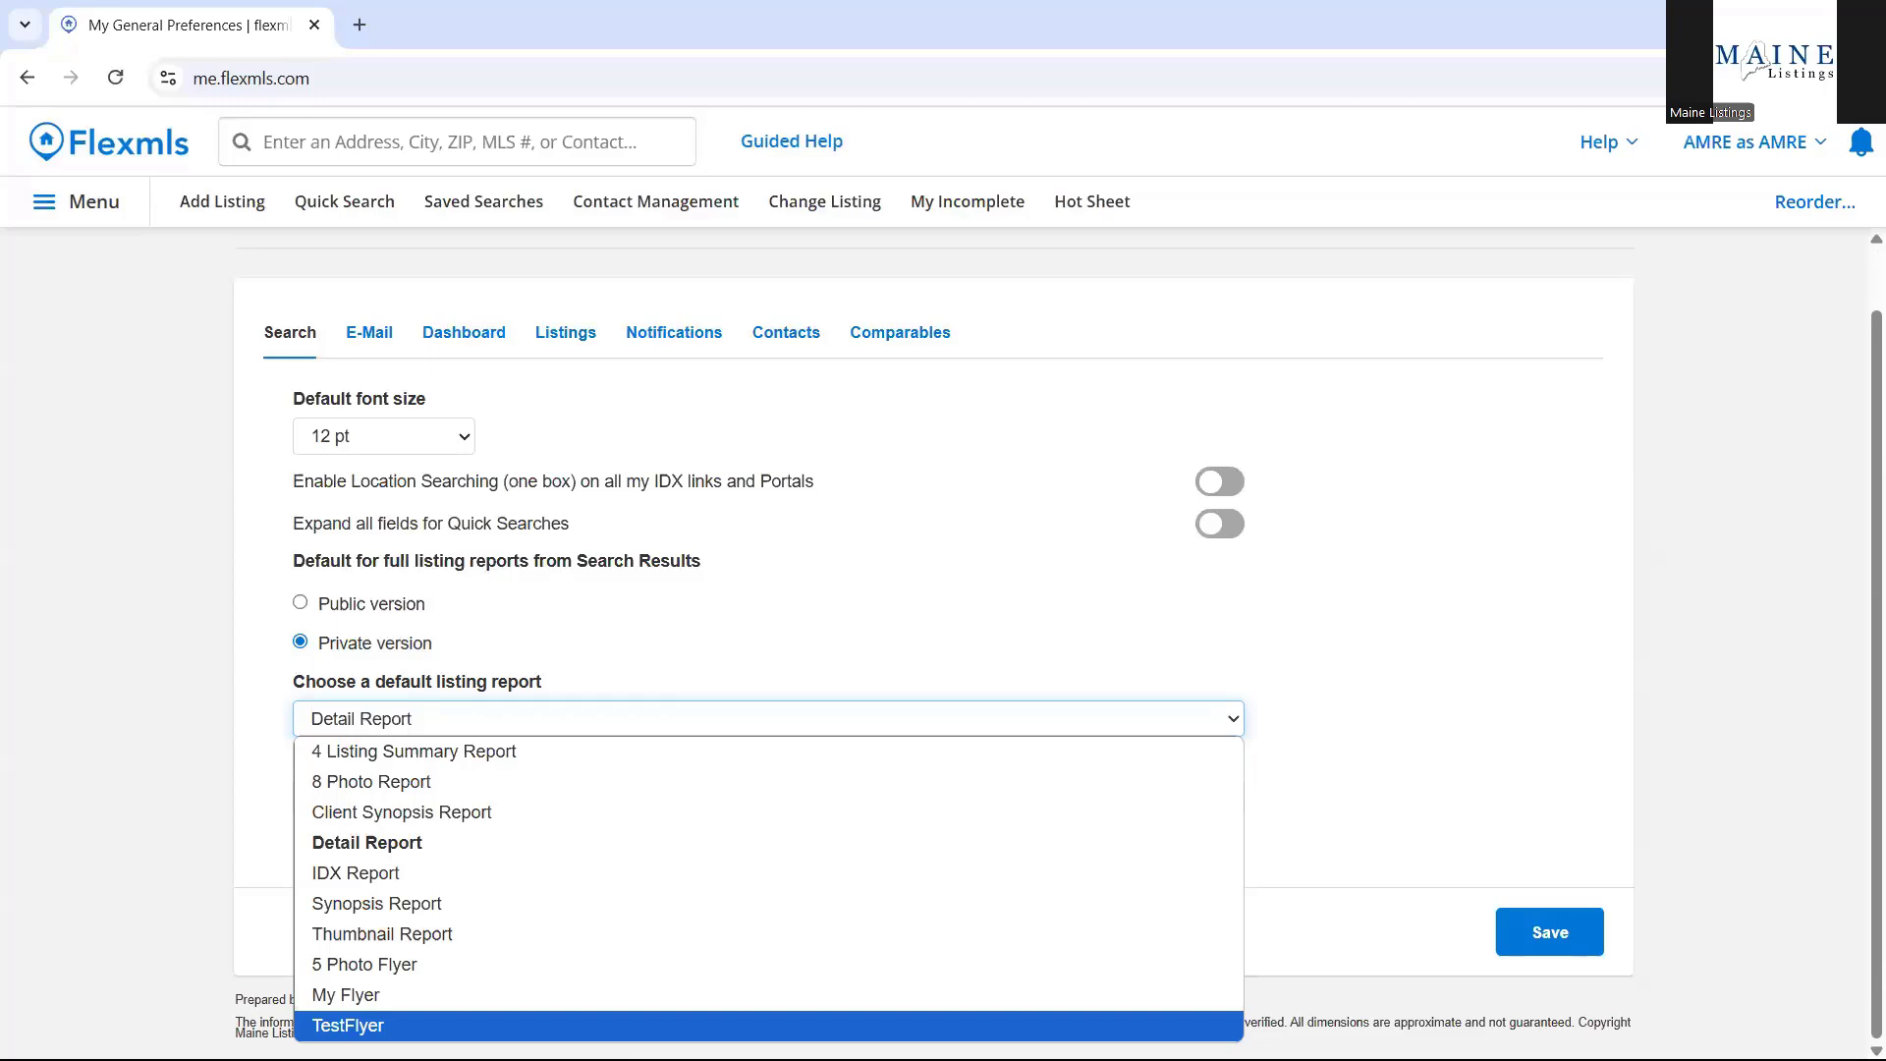
left_click(370, 718)
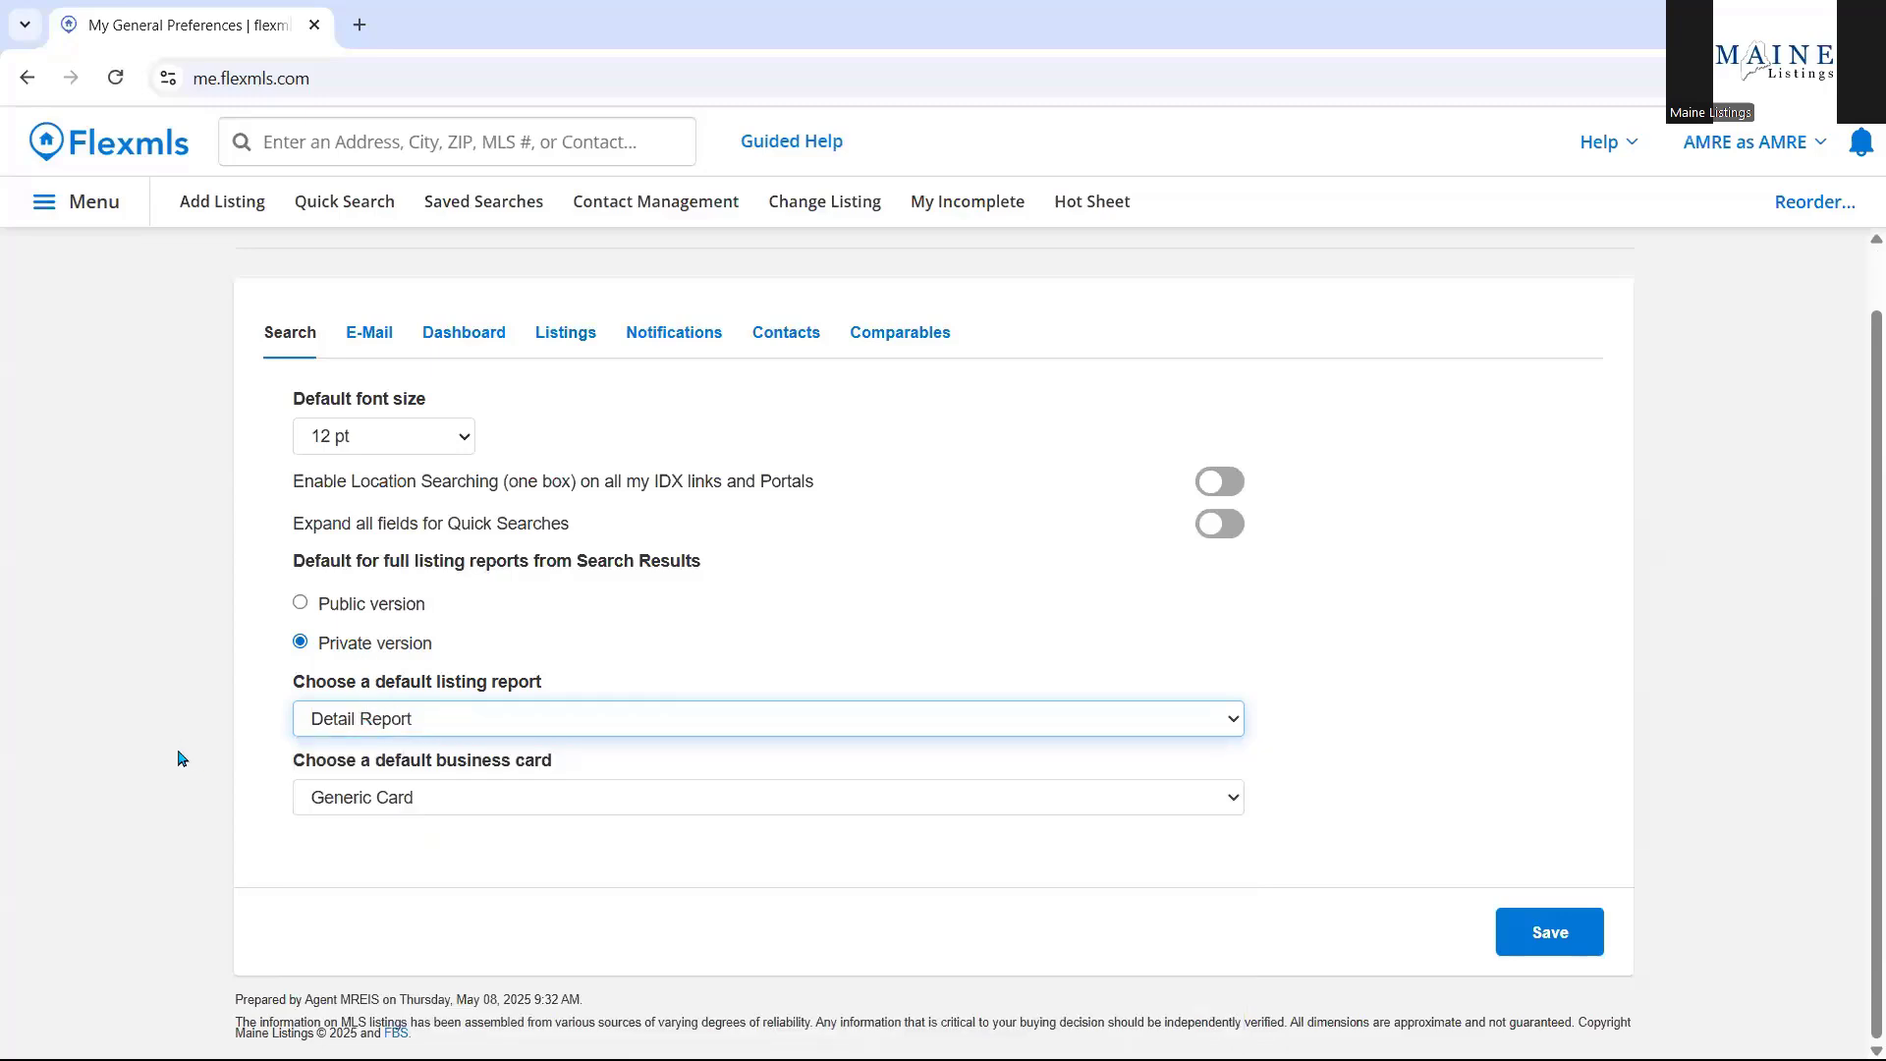
left_click(526, 808)
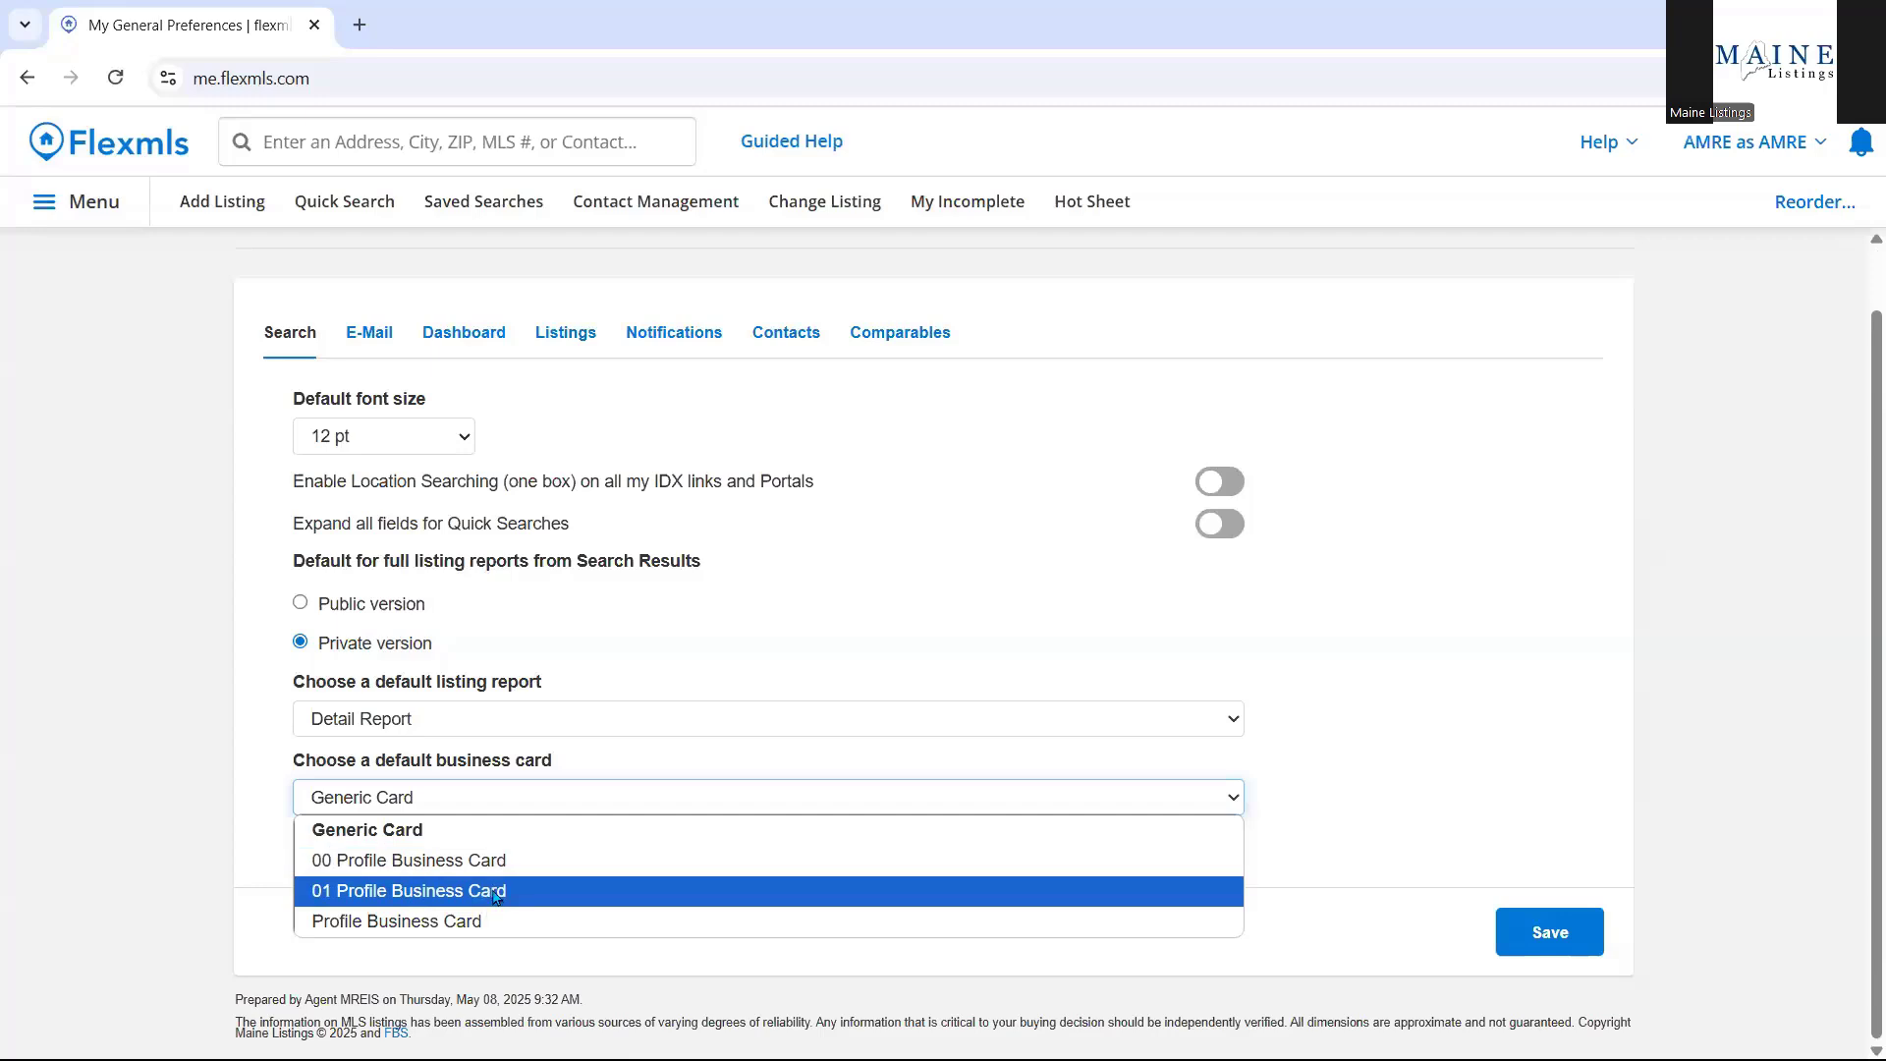
left_click(495, 805)
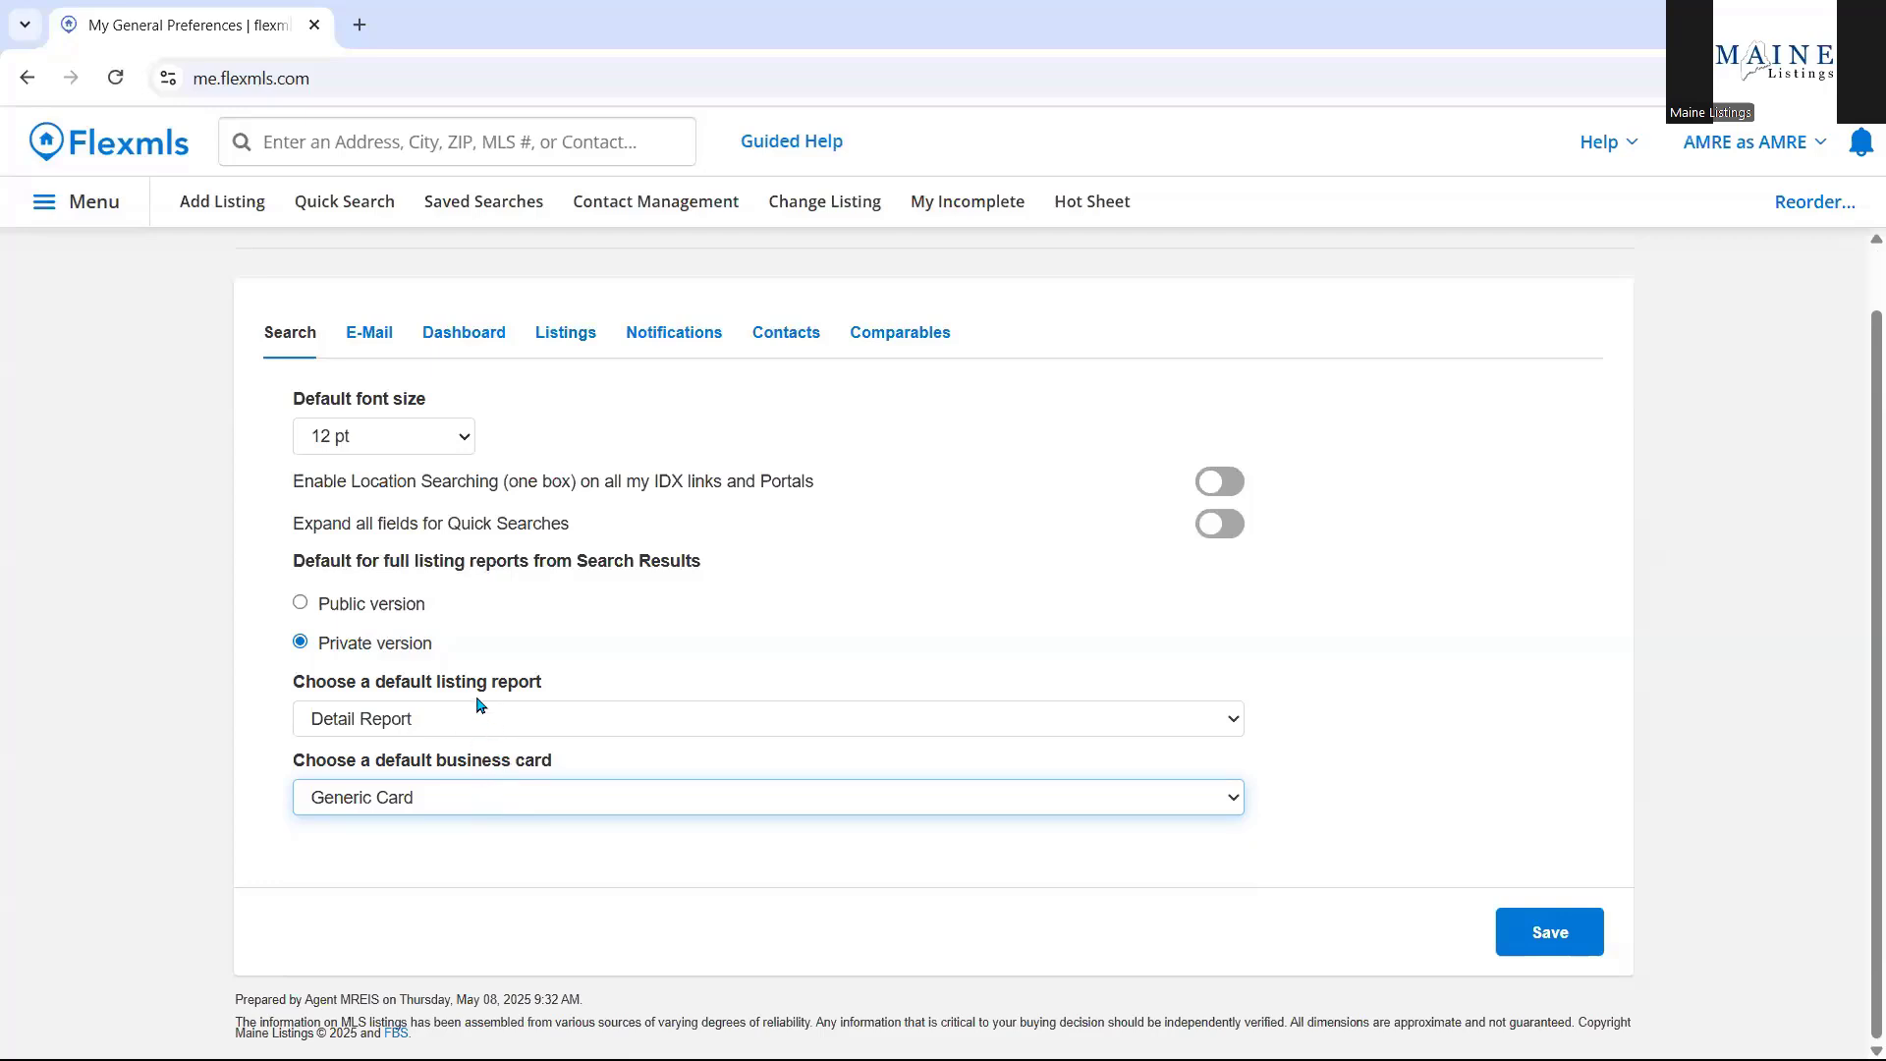
Show the E-Mail preferences and review the HTML format, signature and attachment defaults.
left_click(390, 348)
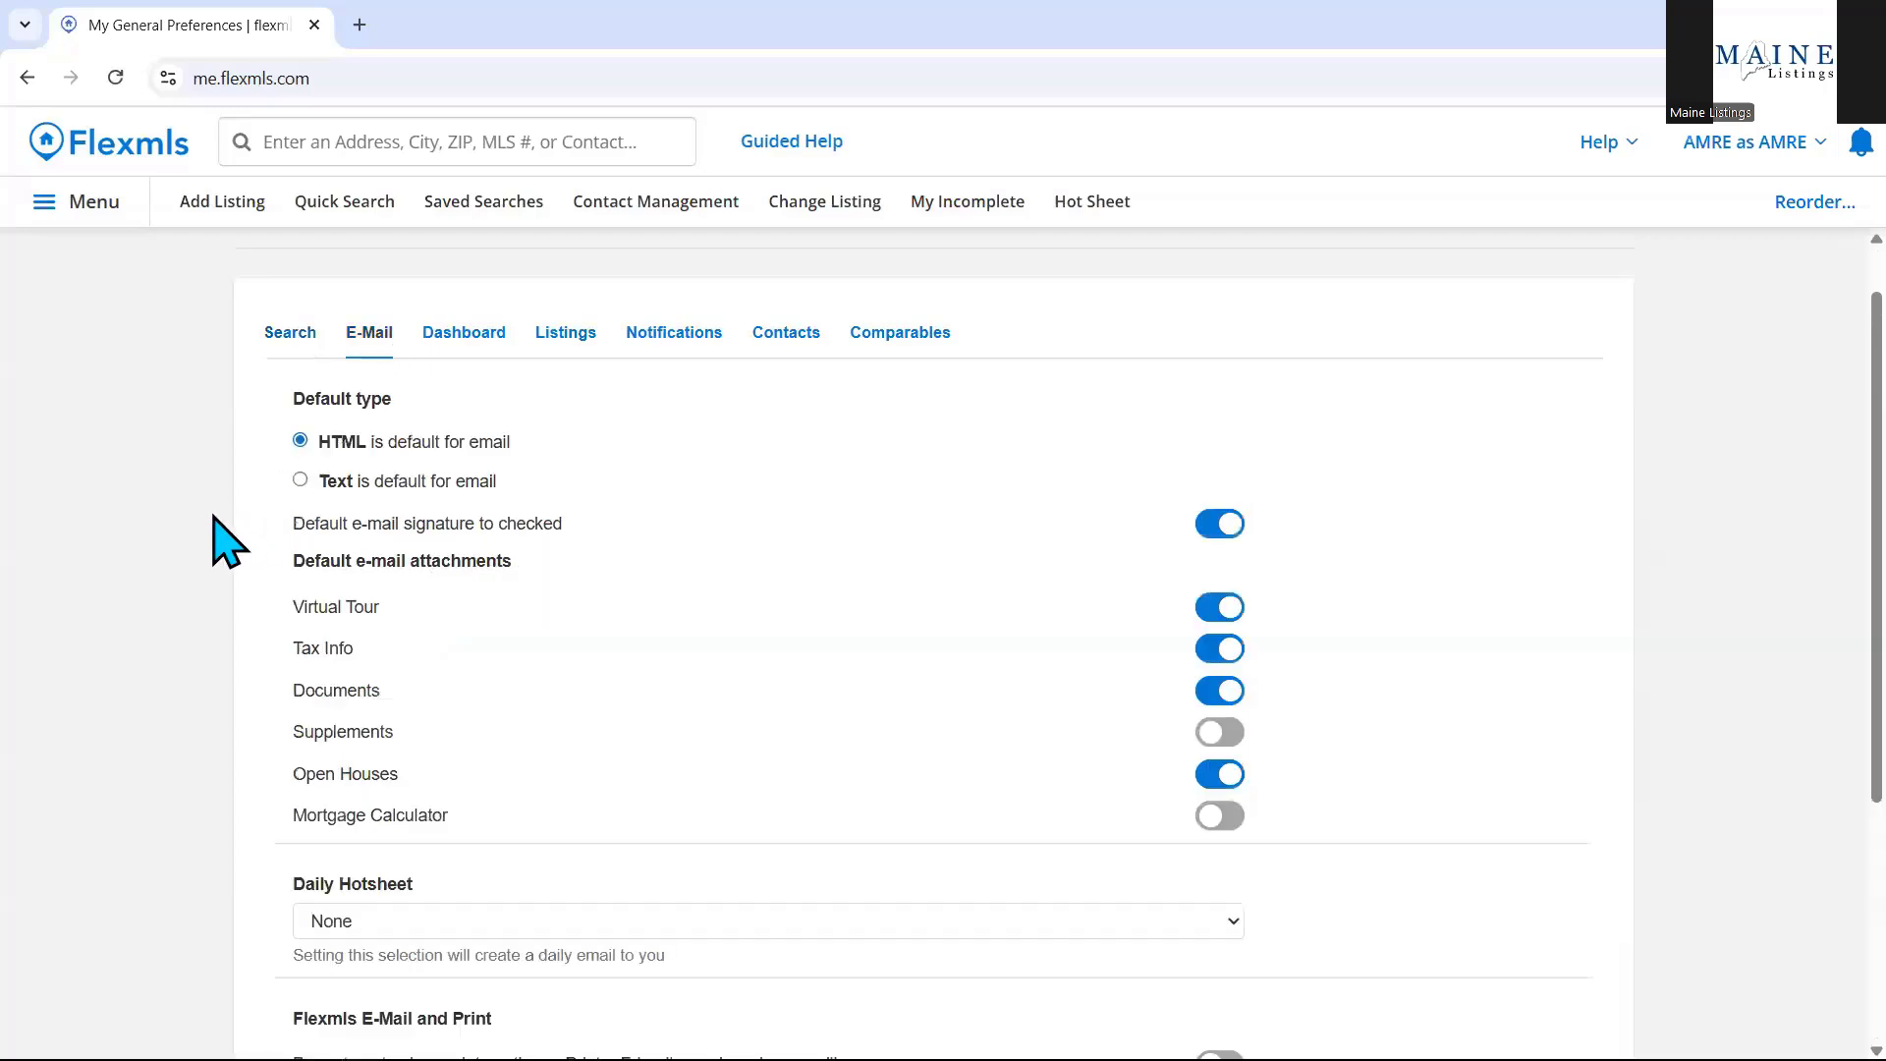
left_click_drag(219, 534, 262, 623)
left_click(197, 610)
scroll(744, 494, "down", 1)
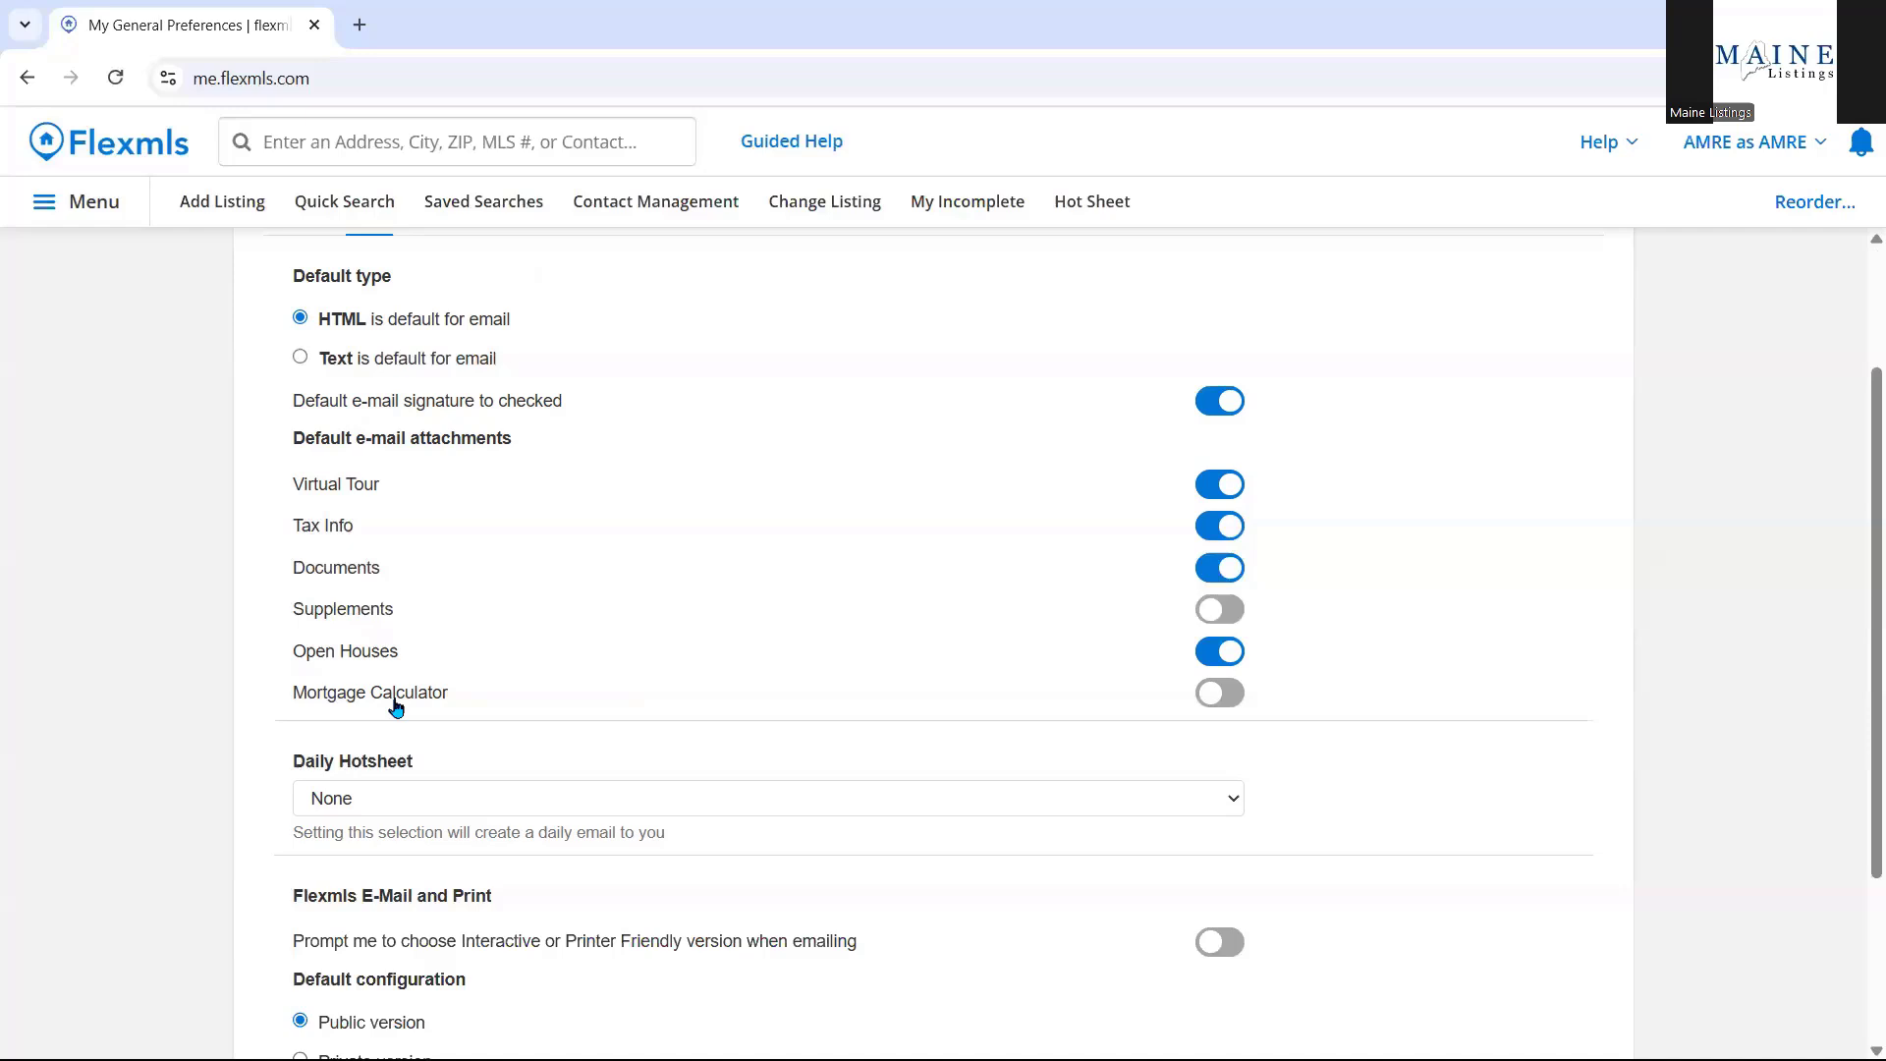
scroll(396, 707, "down", 3)
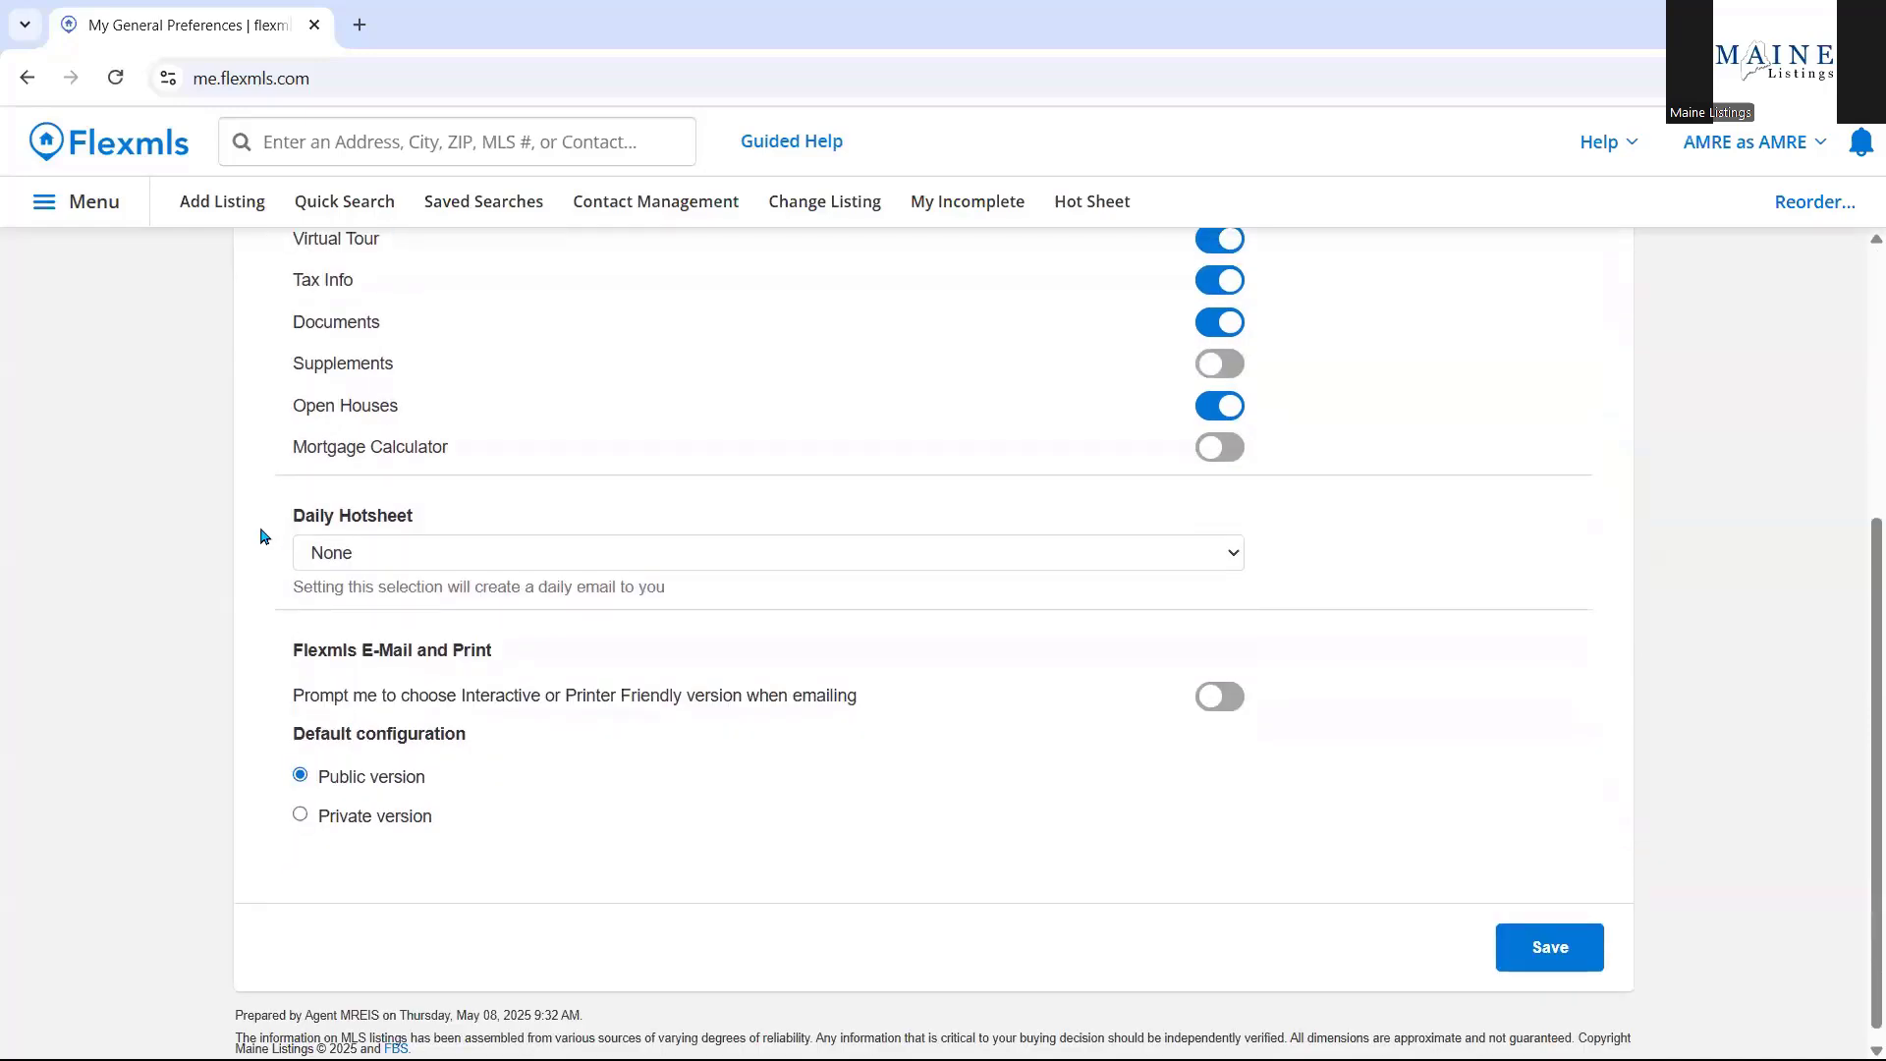
left_click(405, 556)
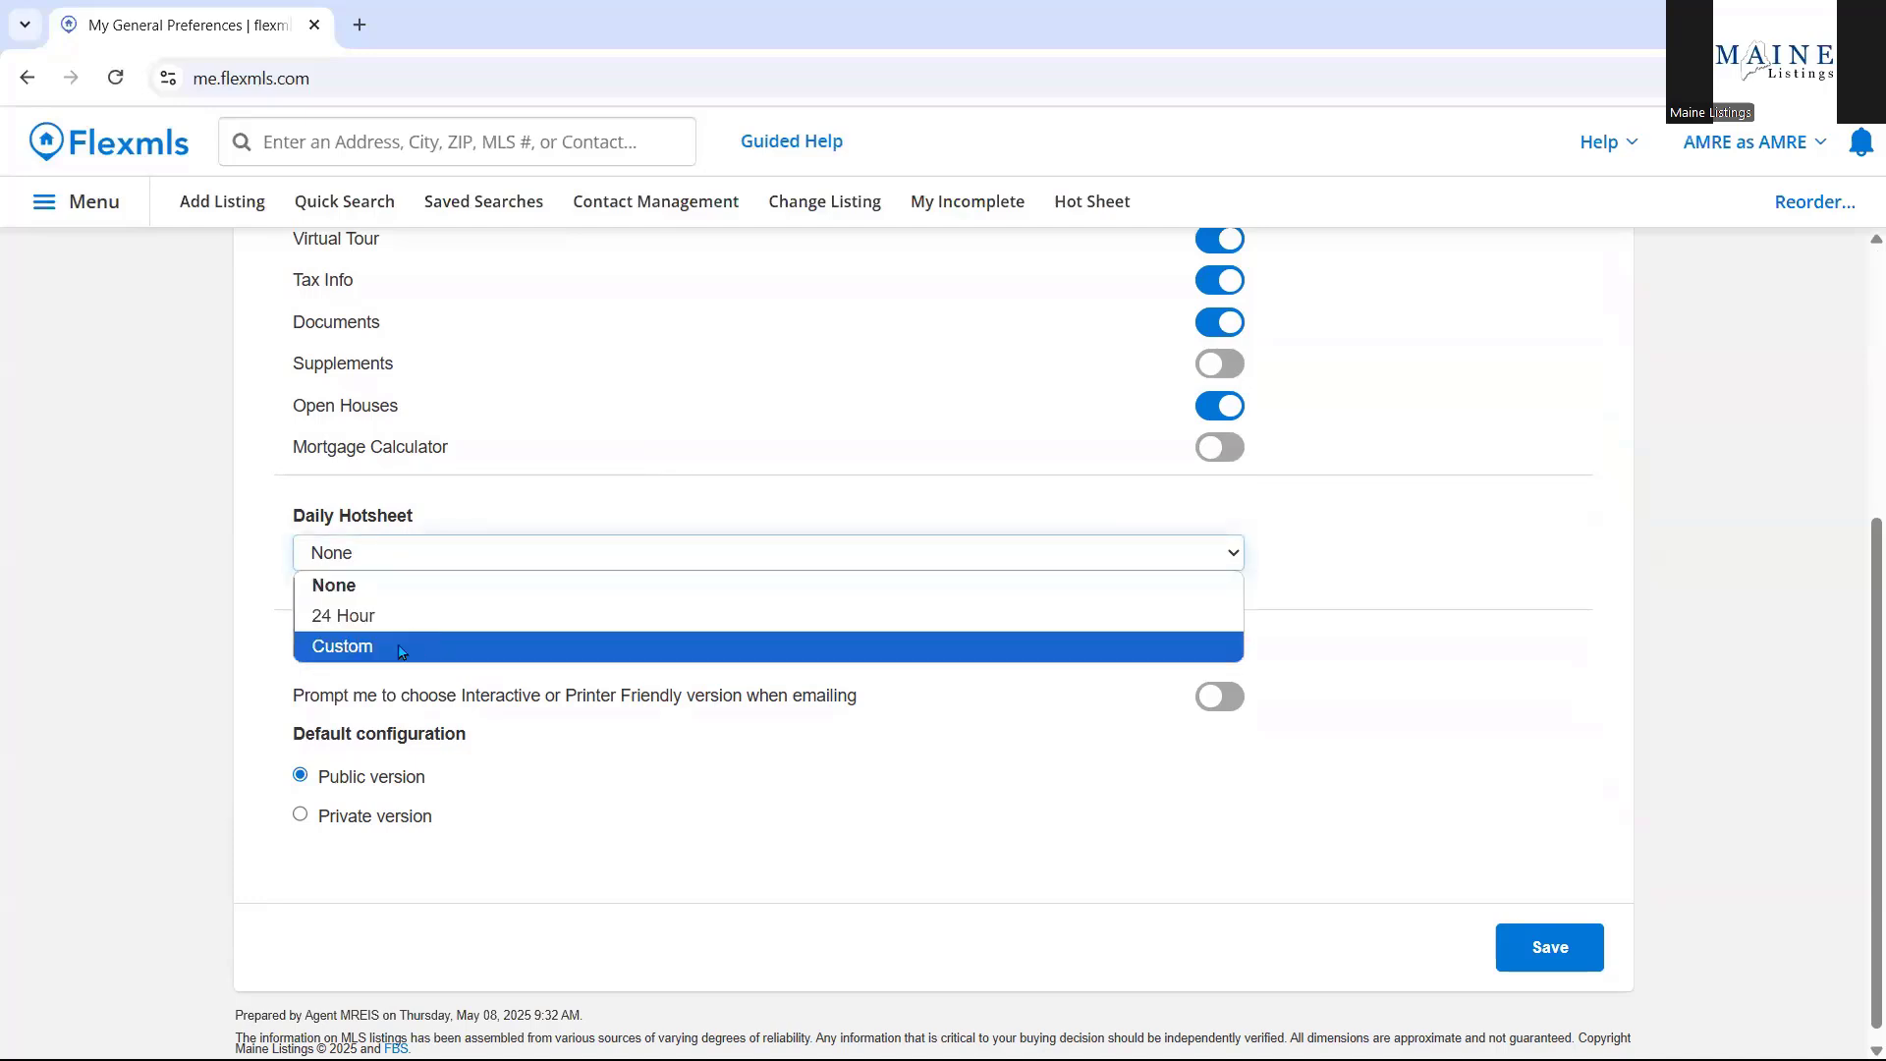
left_click(225, 601)
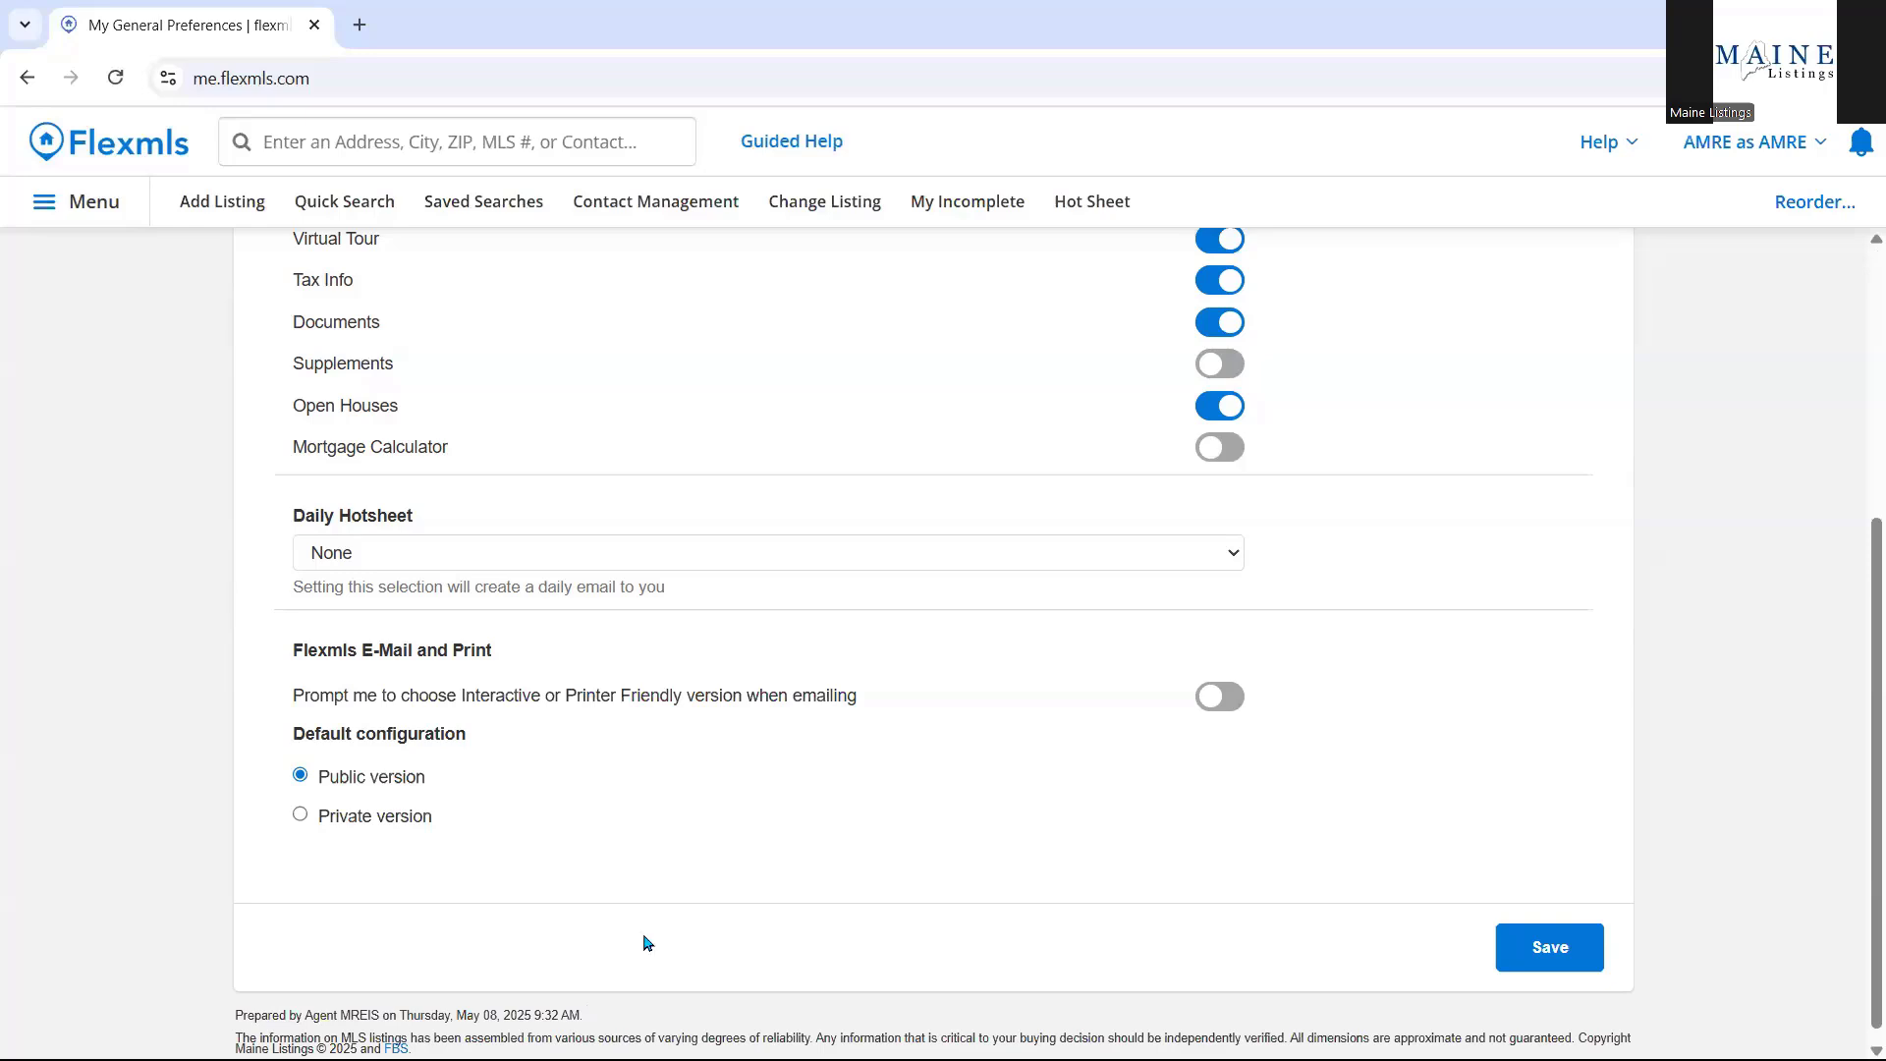
left_click(462, 565)
left_click(334, 609)
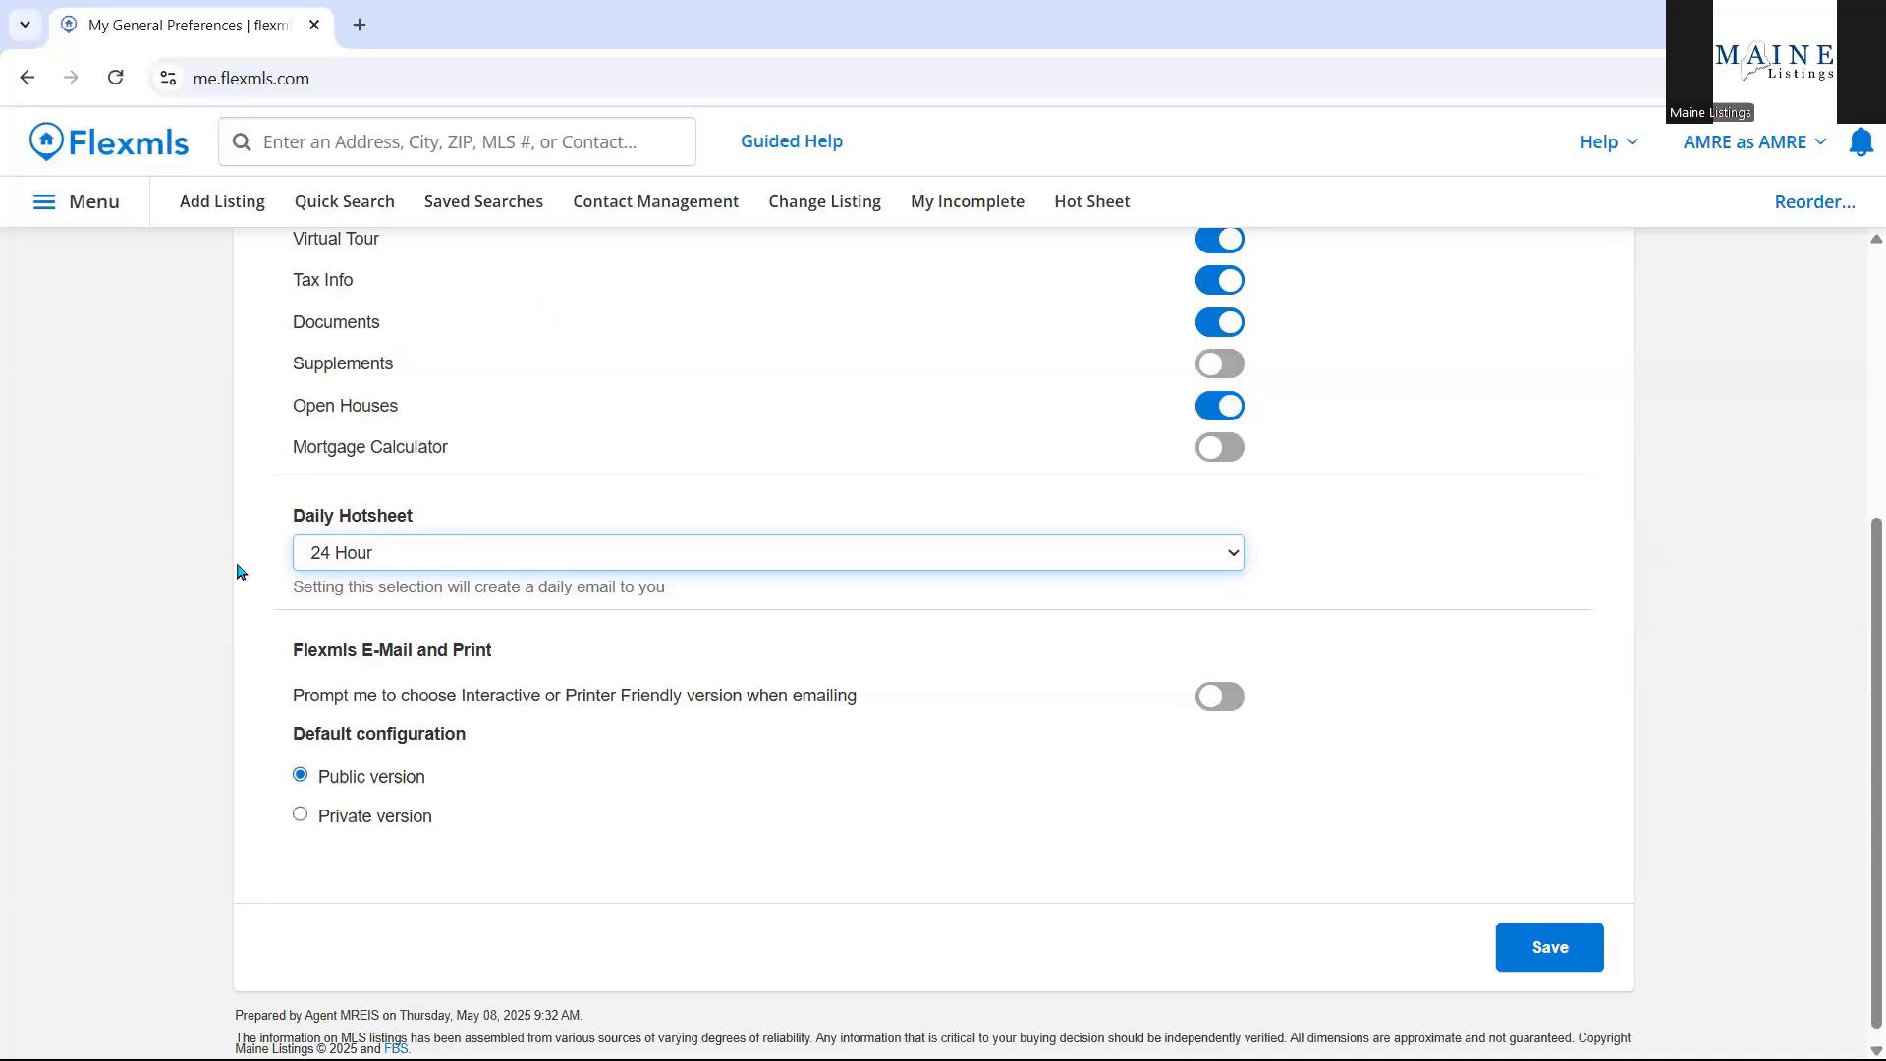
scroll(98, 265, "down", 1)
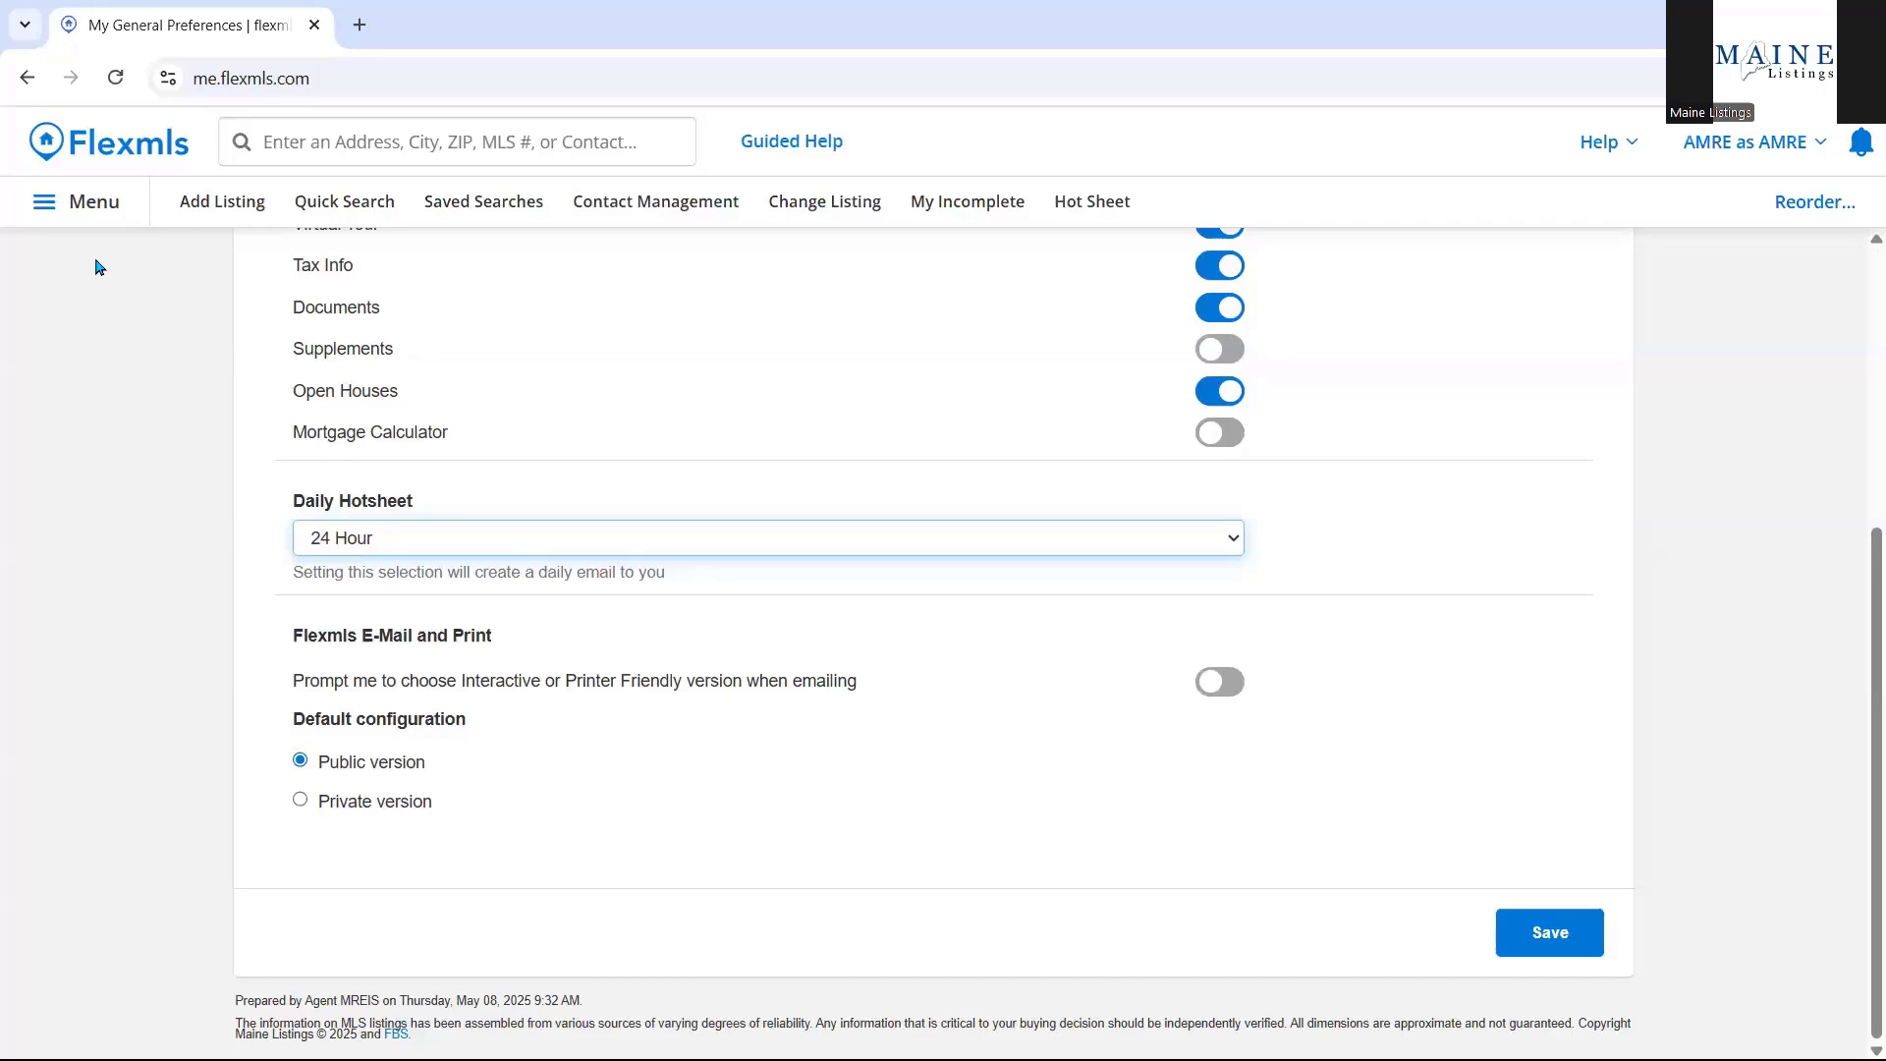
Show the Dashboard preferences with Default Dashboard, 7-day expiring and 365-day sold ranges.
scroll(109, 492, "up", 5)
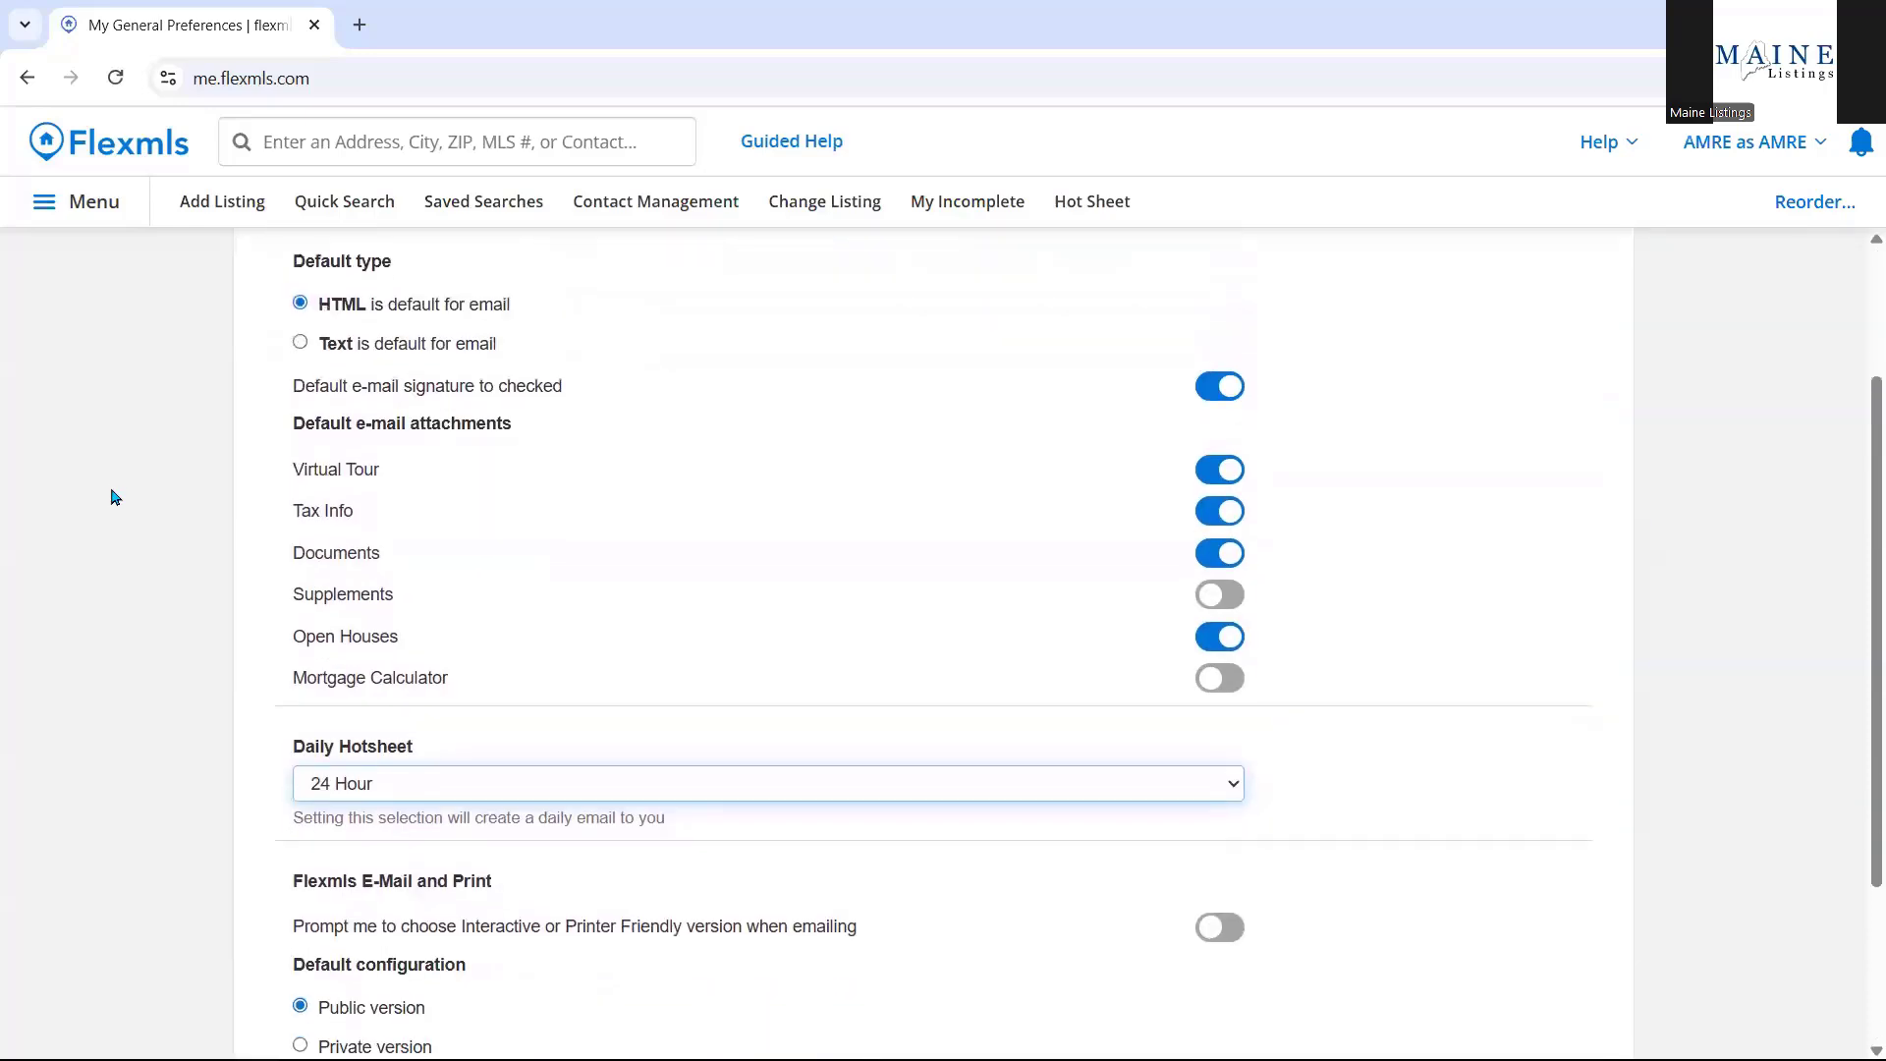
scroll(116, 483, "down", 5)
scroll(115, 483, "up", 5)
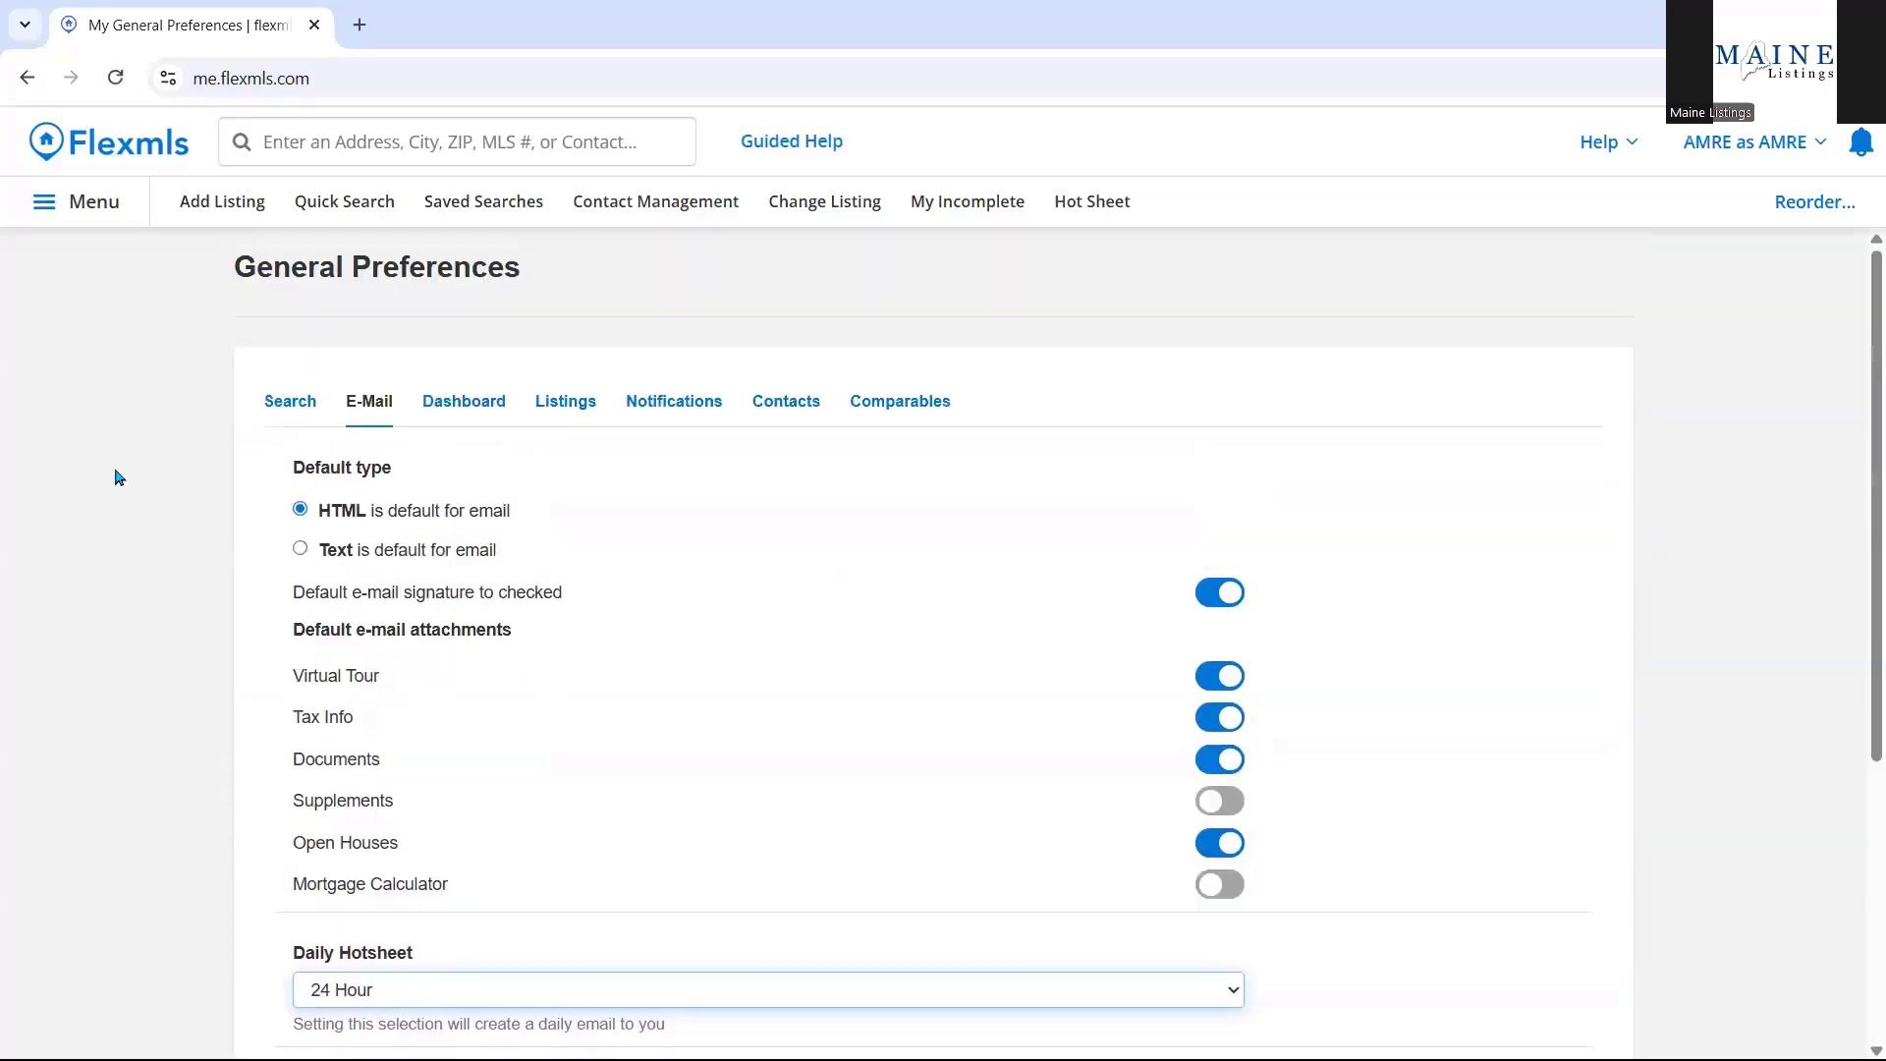
left_click(474, 405)
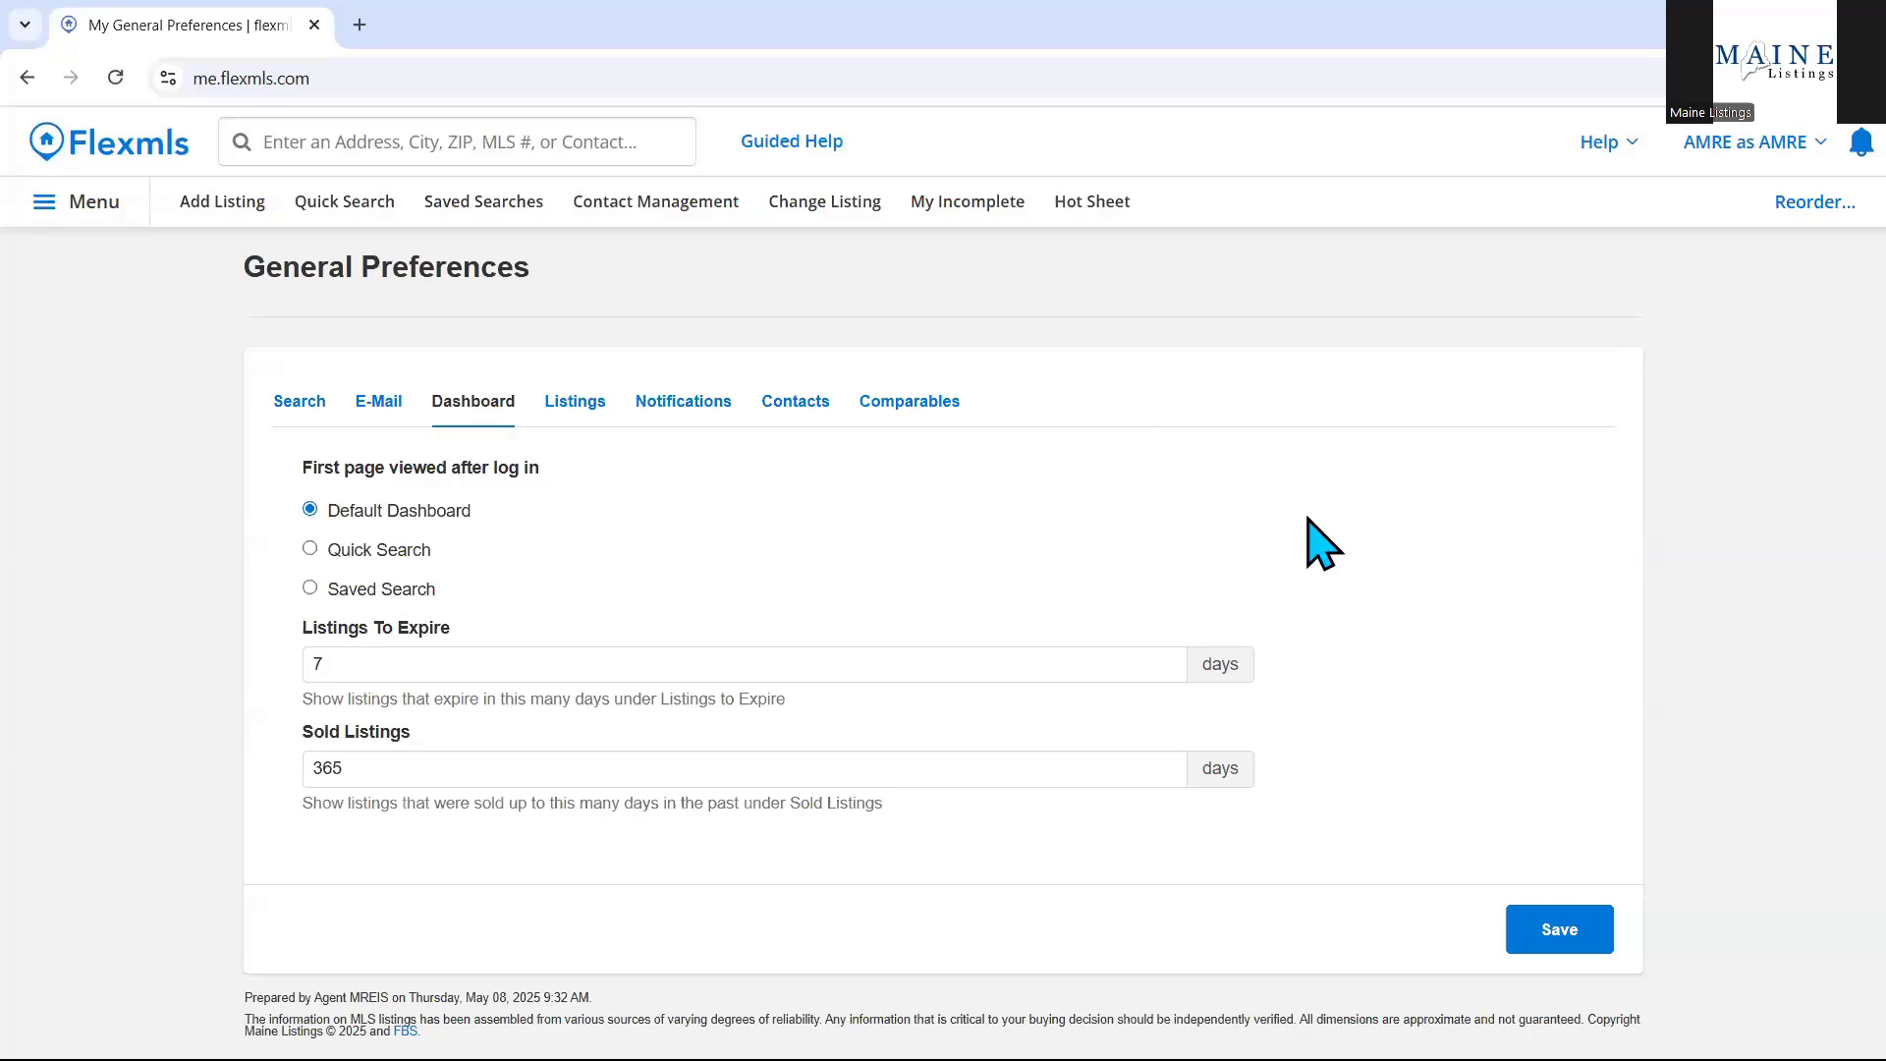
Change Listings To Expire from 7 to 14 days and Sold Listings from 365 to 90 days.
left_click(393, 668)
key("BackSpace")
type("14")
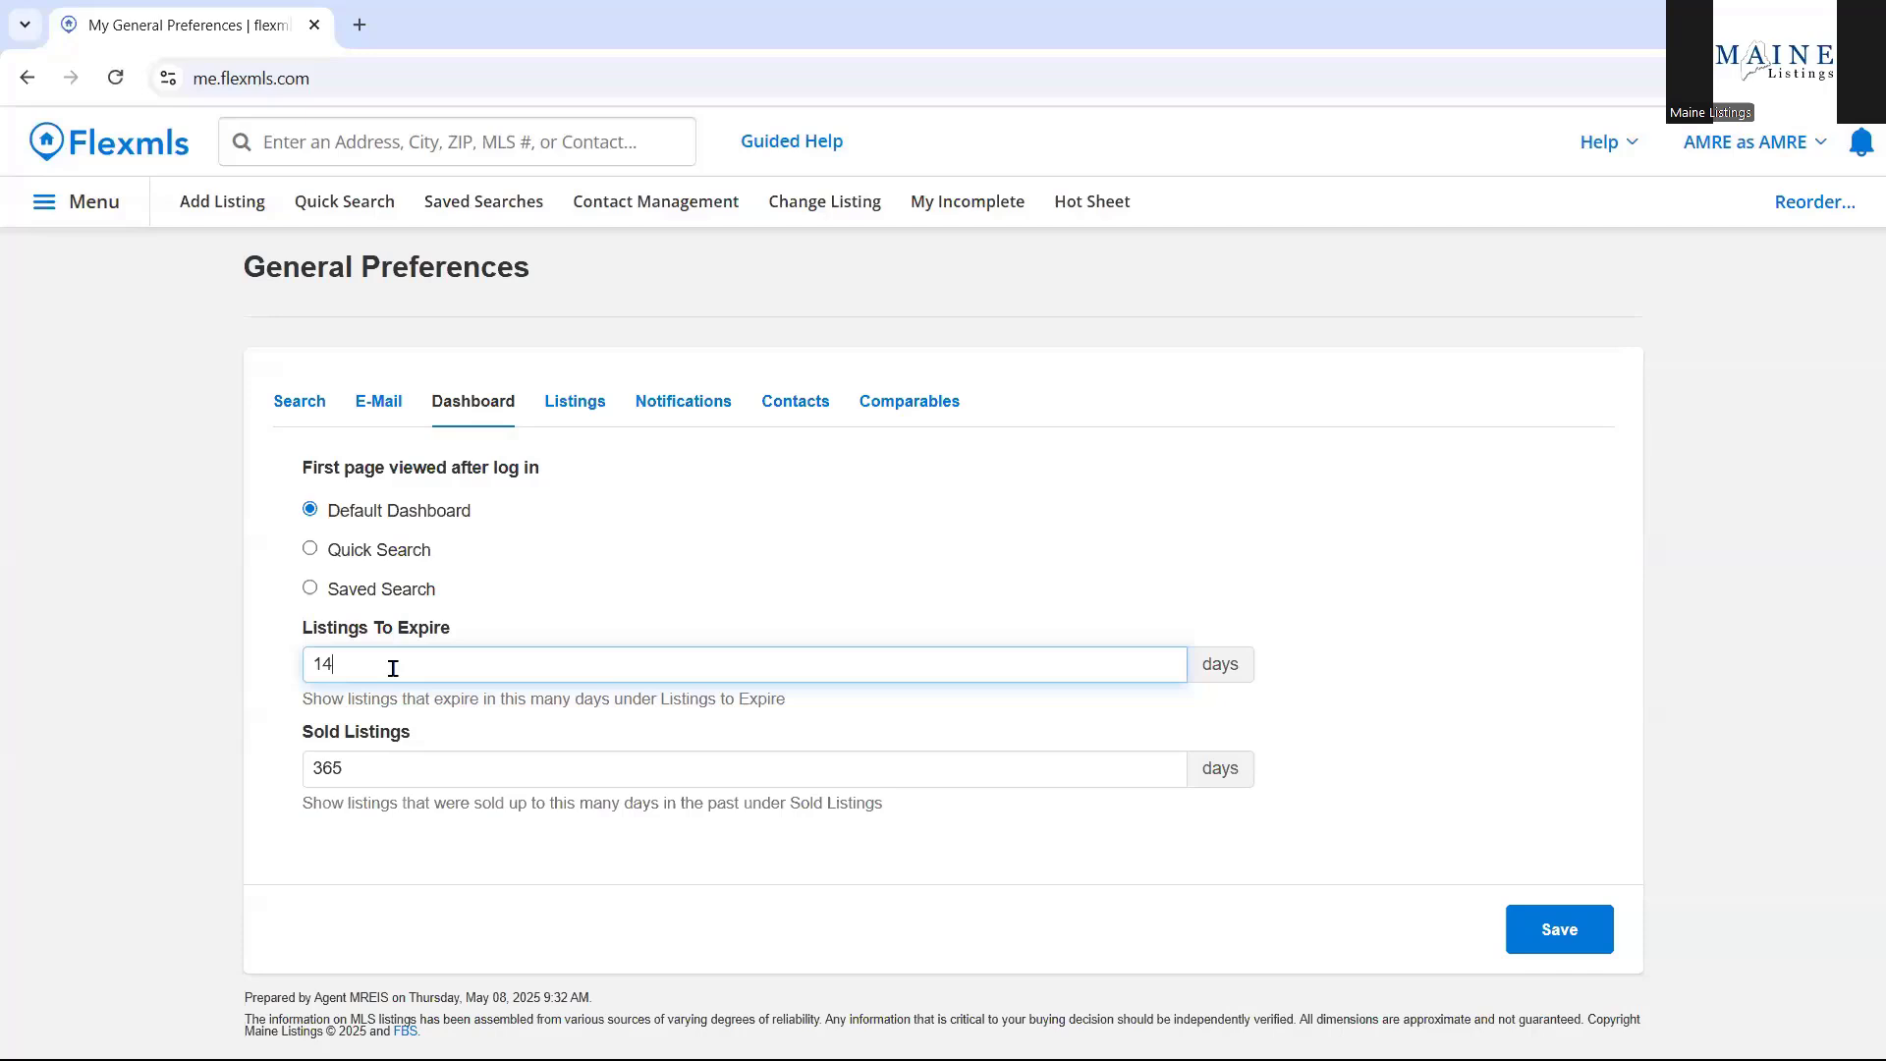
left_click(290, 825)
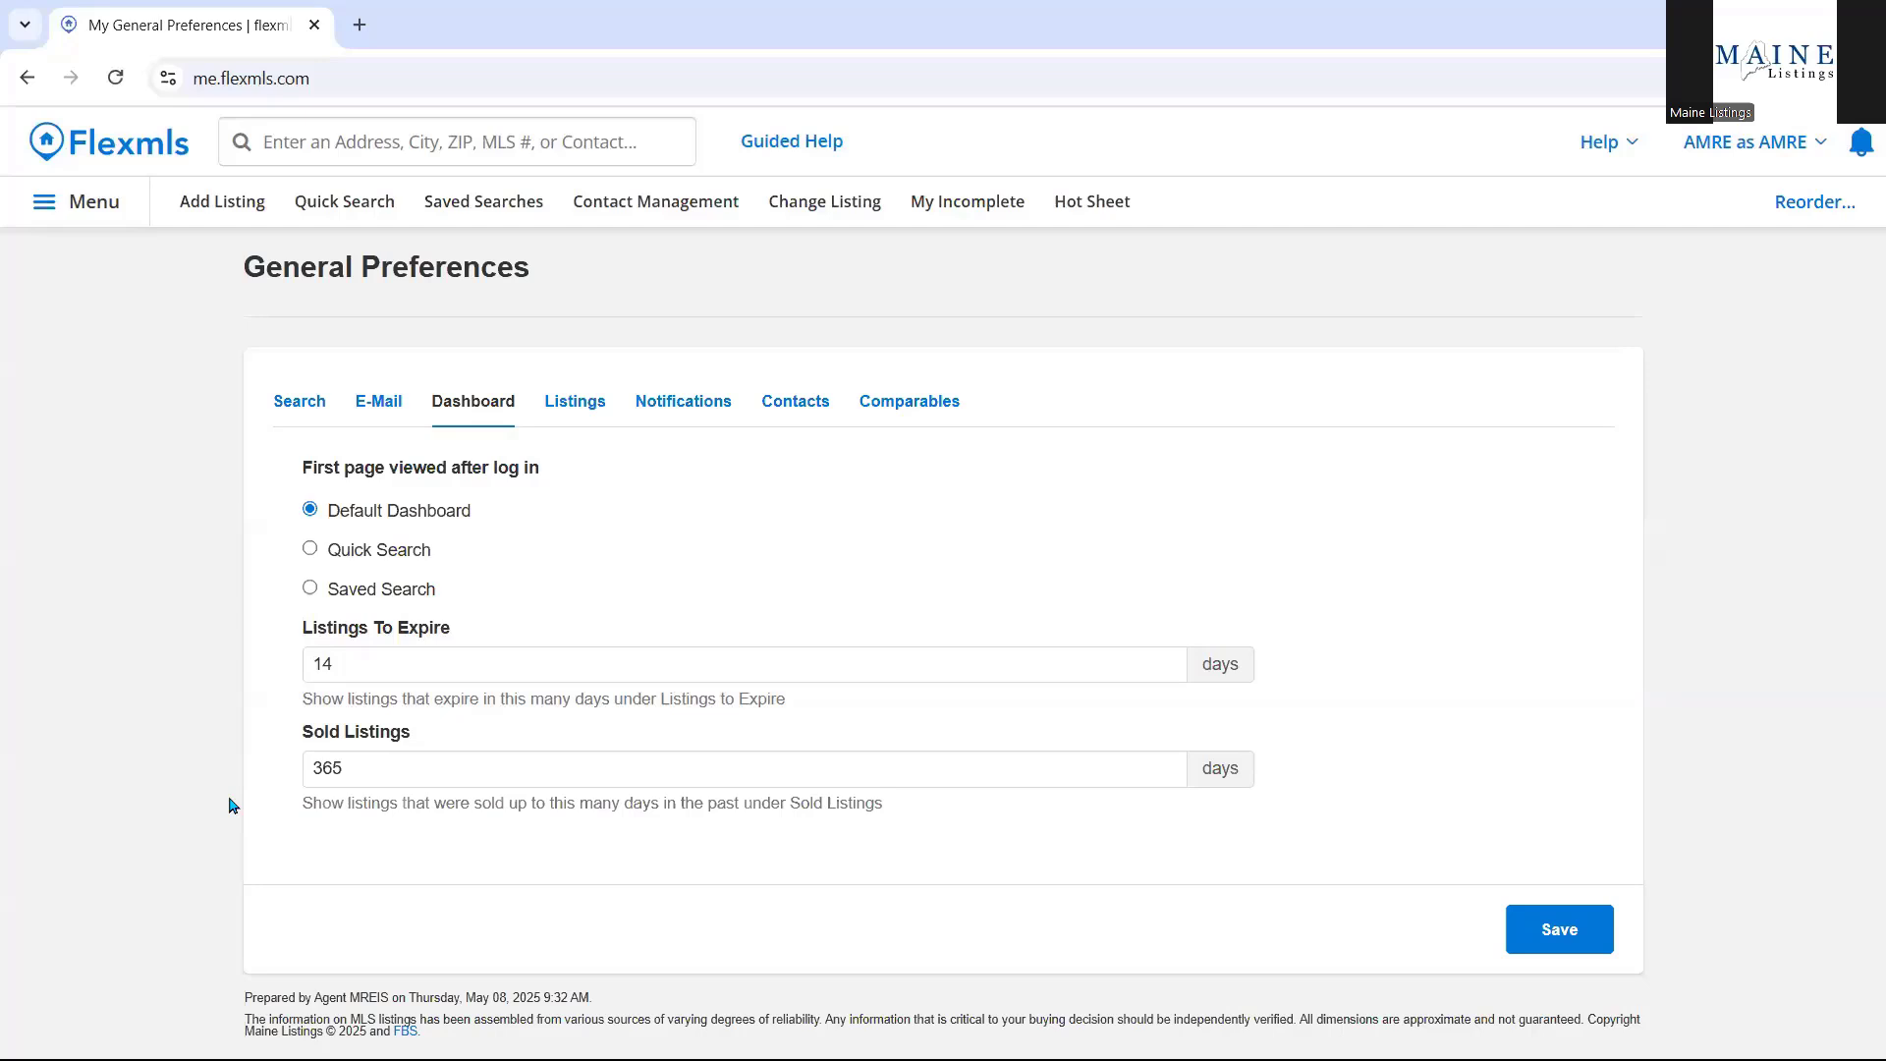
left_click(388, 764)
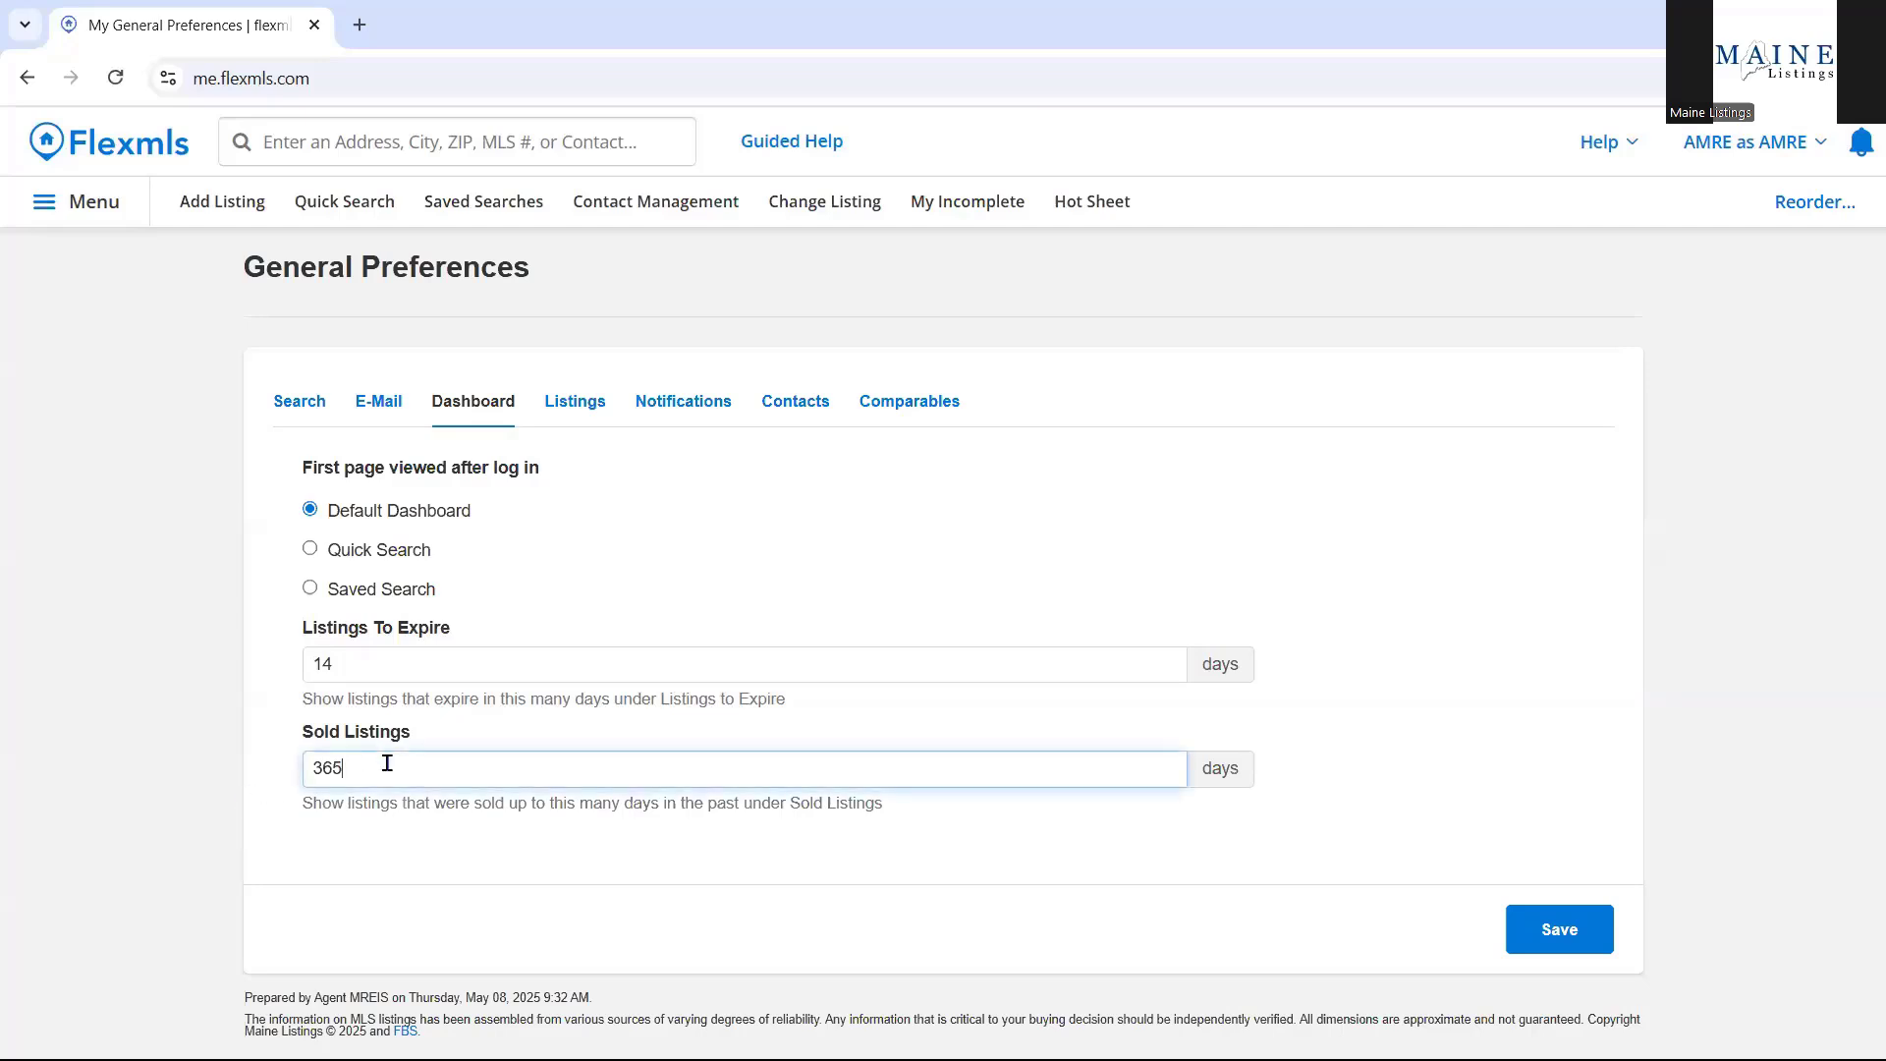
double_click(387, 764)
type("90")
Show the Listings preferences controlling which statuses appear in My Listings.
left_click(577, 410)
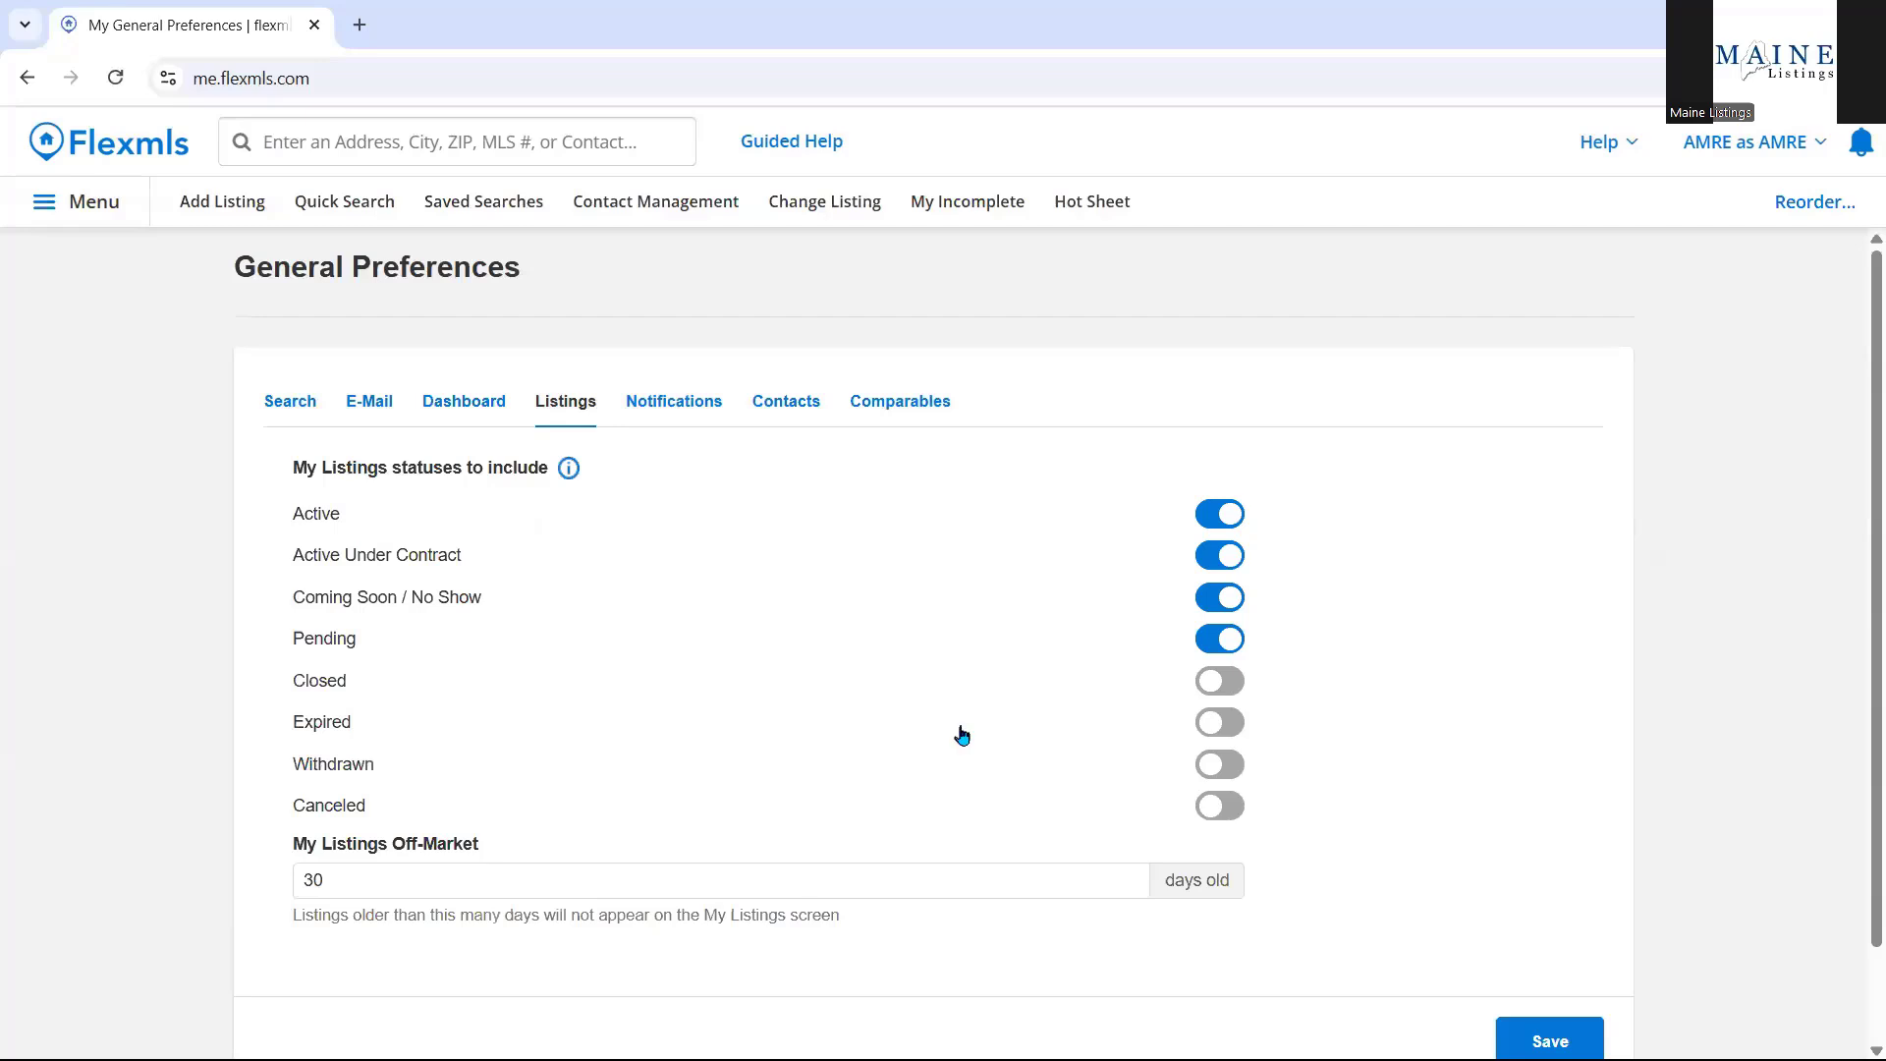
Include Withdrawn listings and set the Off-Market limit to 60, then back to 30 days.
left_click(1219, 766)
double_click(324, 881)
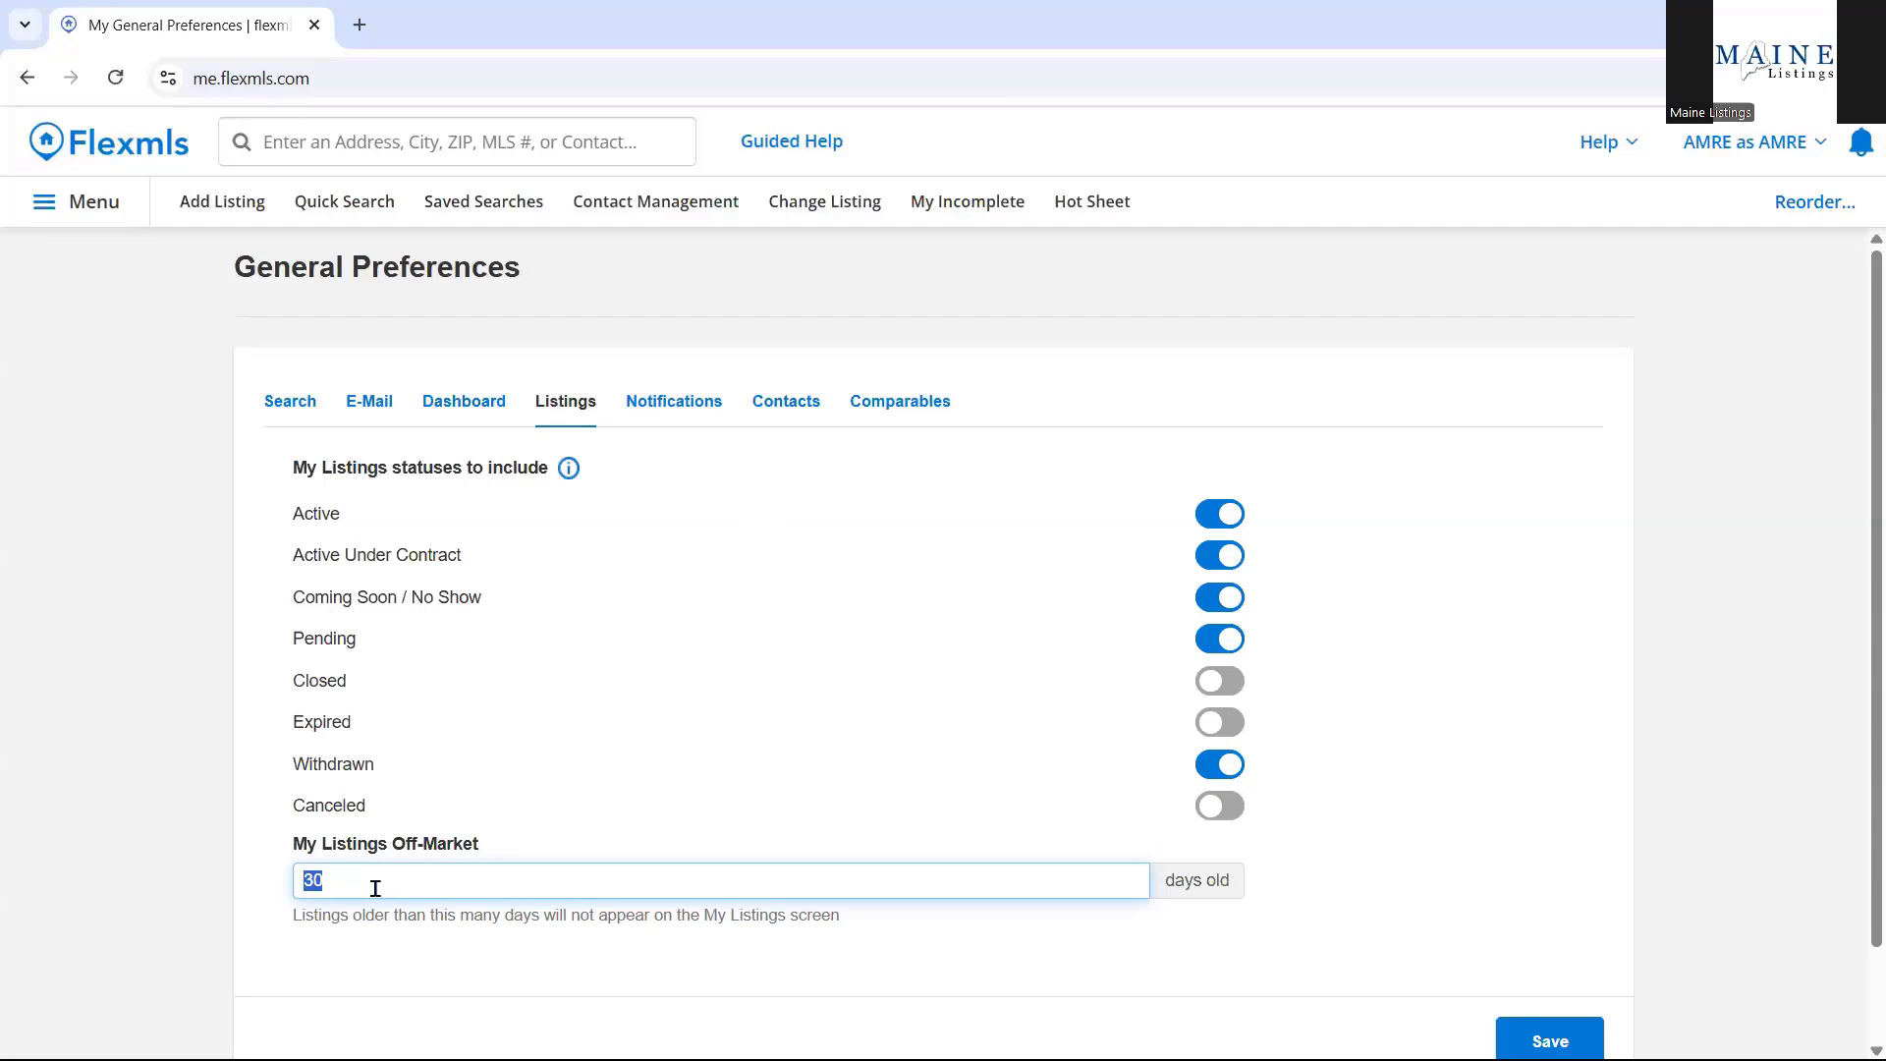
key("BackSpace")
type("60")
key("BackSpace")
key("BackSpace")
type("30")
left_click(672, 405)
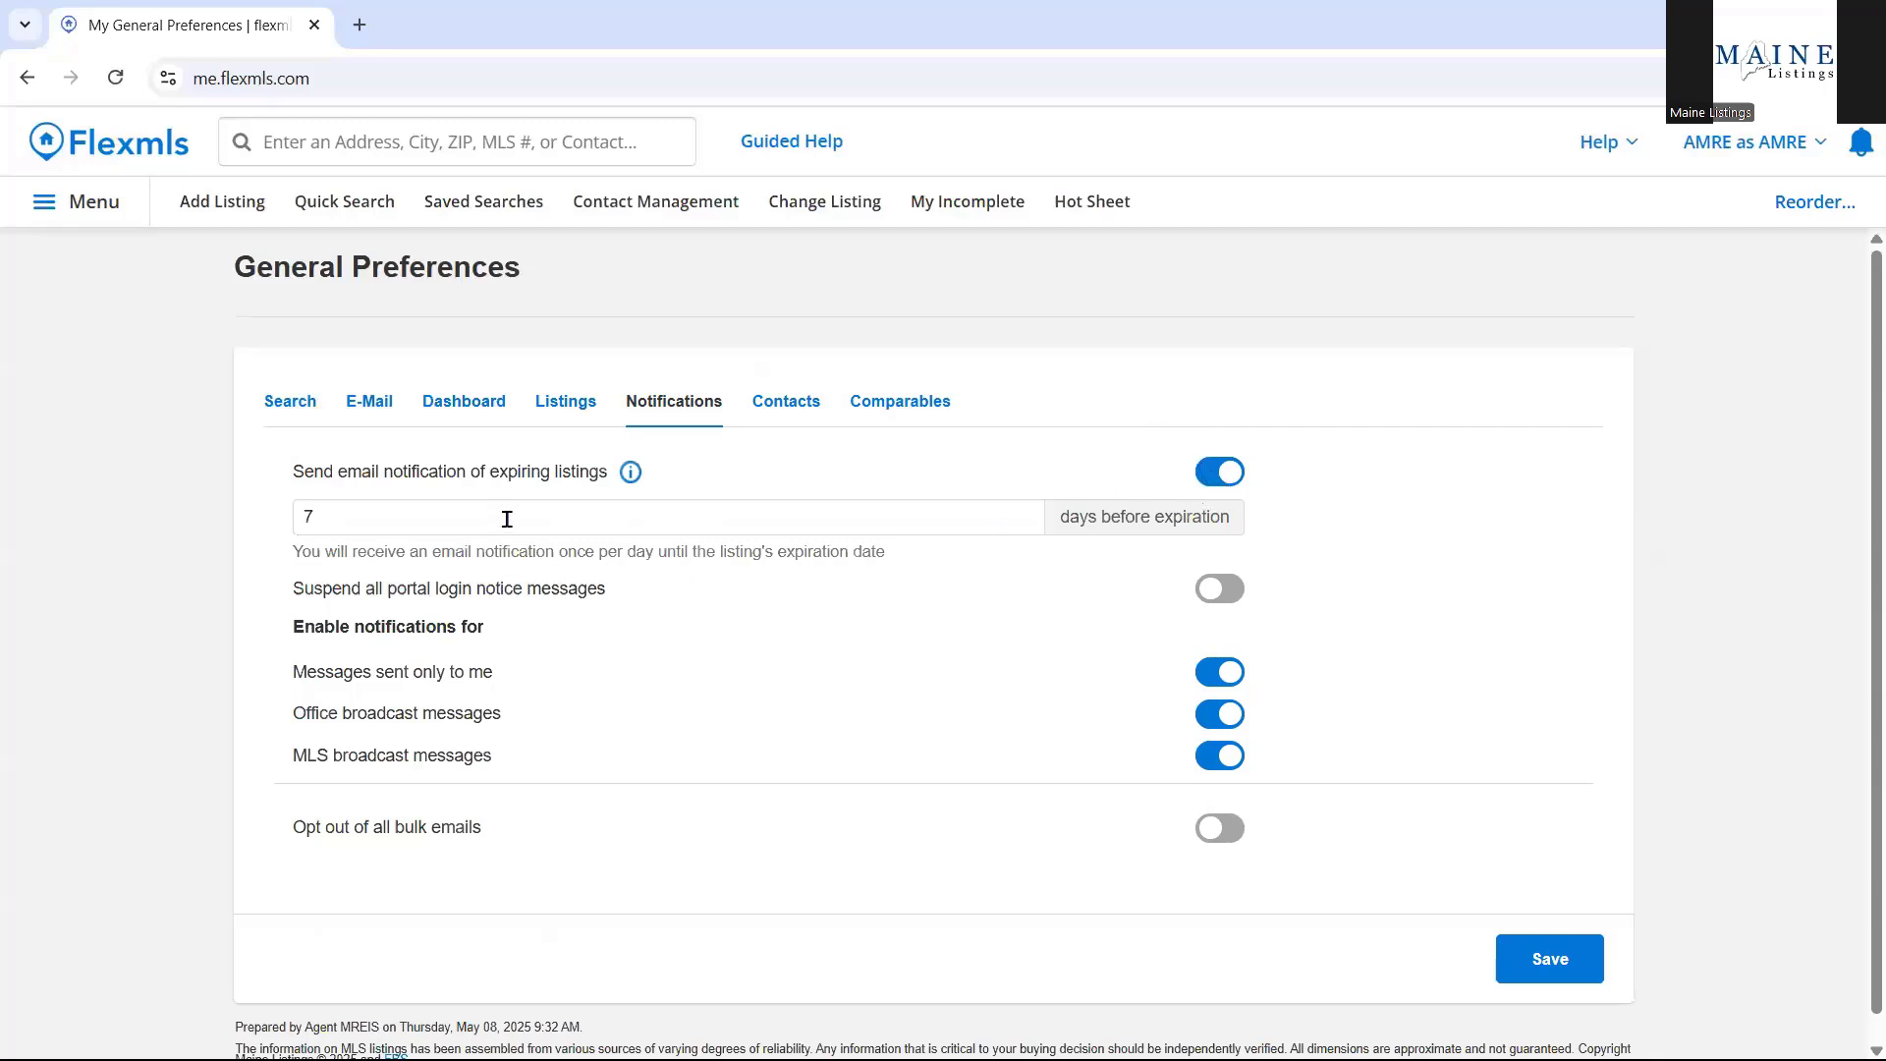
left_click(1214, 476)
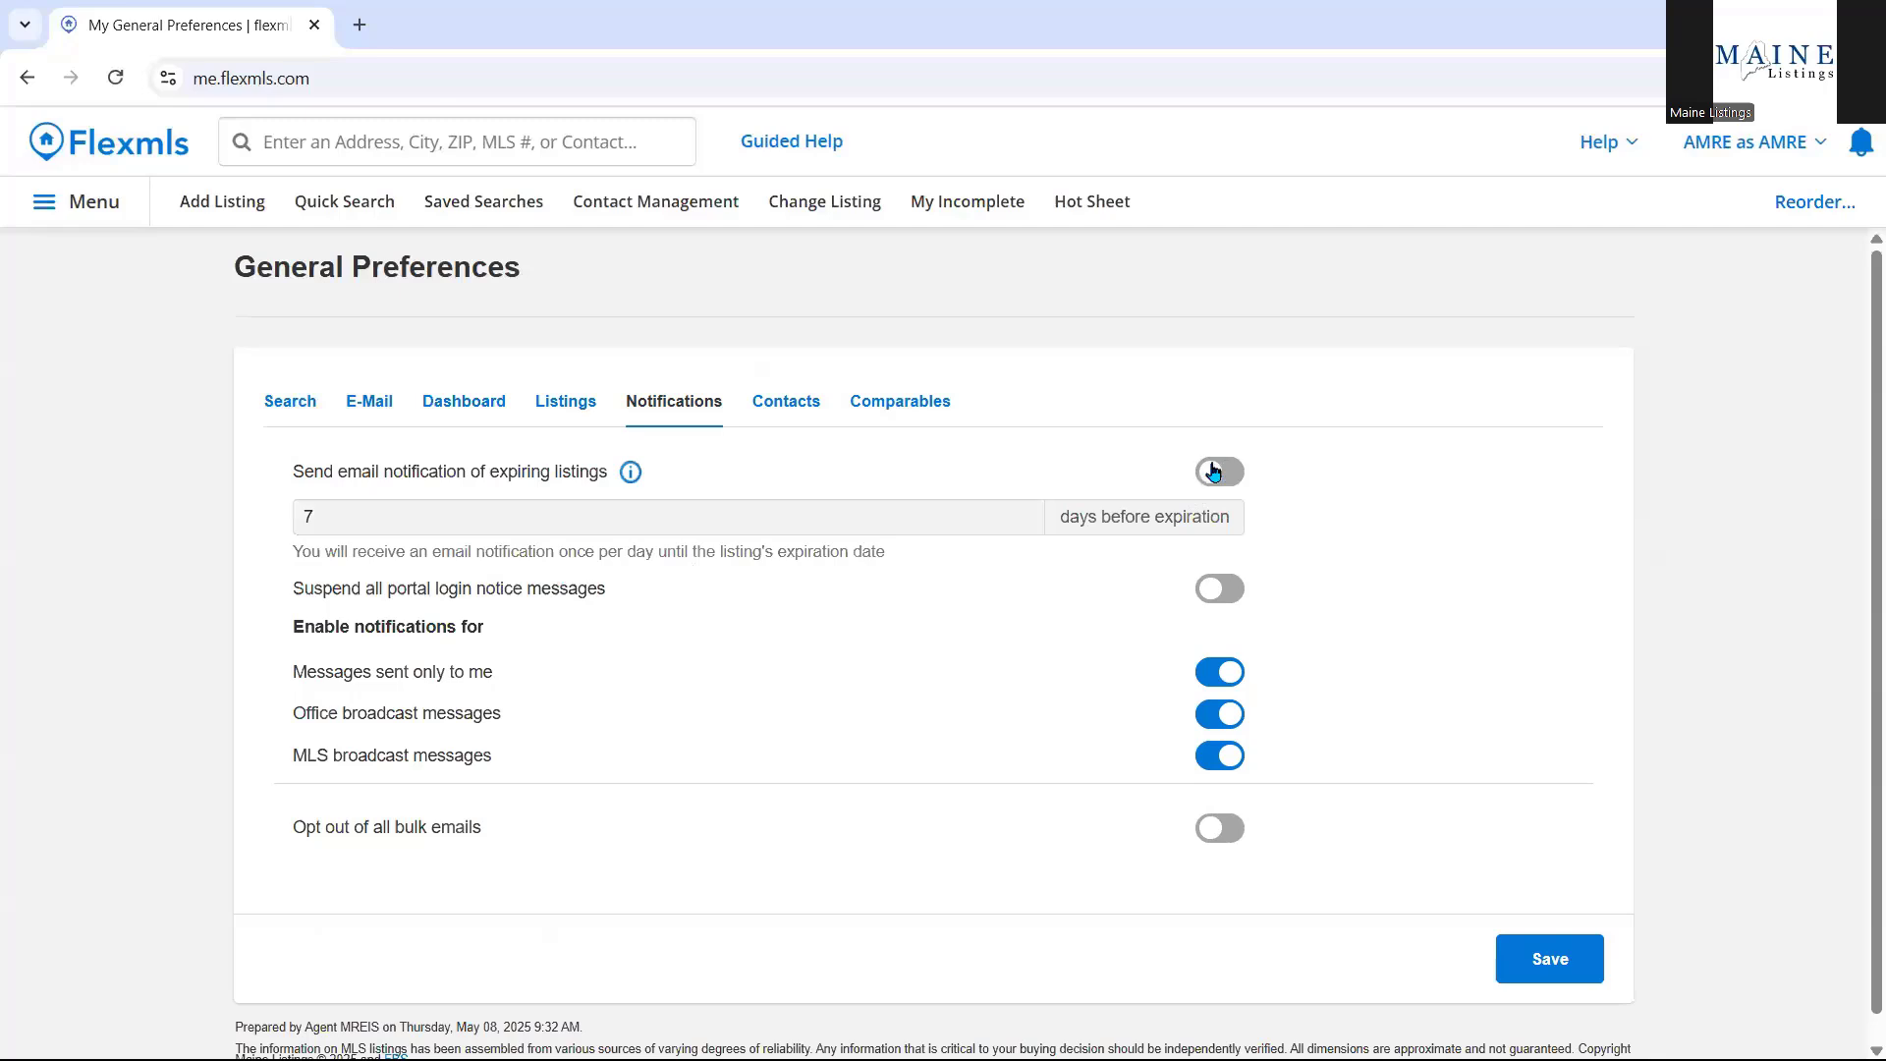
left_click(1214, 475)
left_click(941, 516)
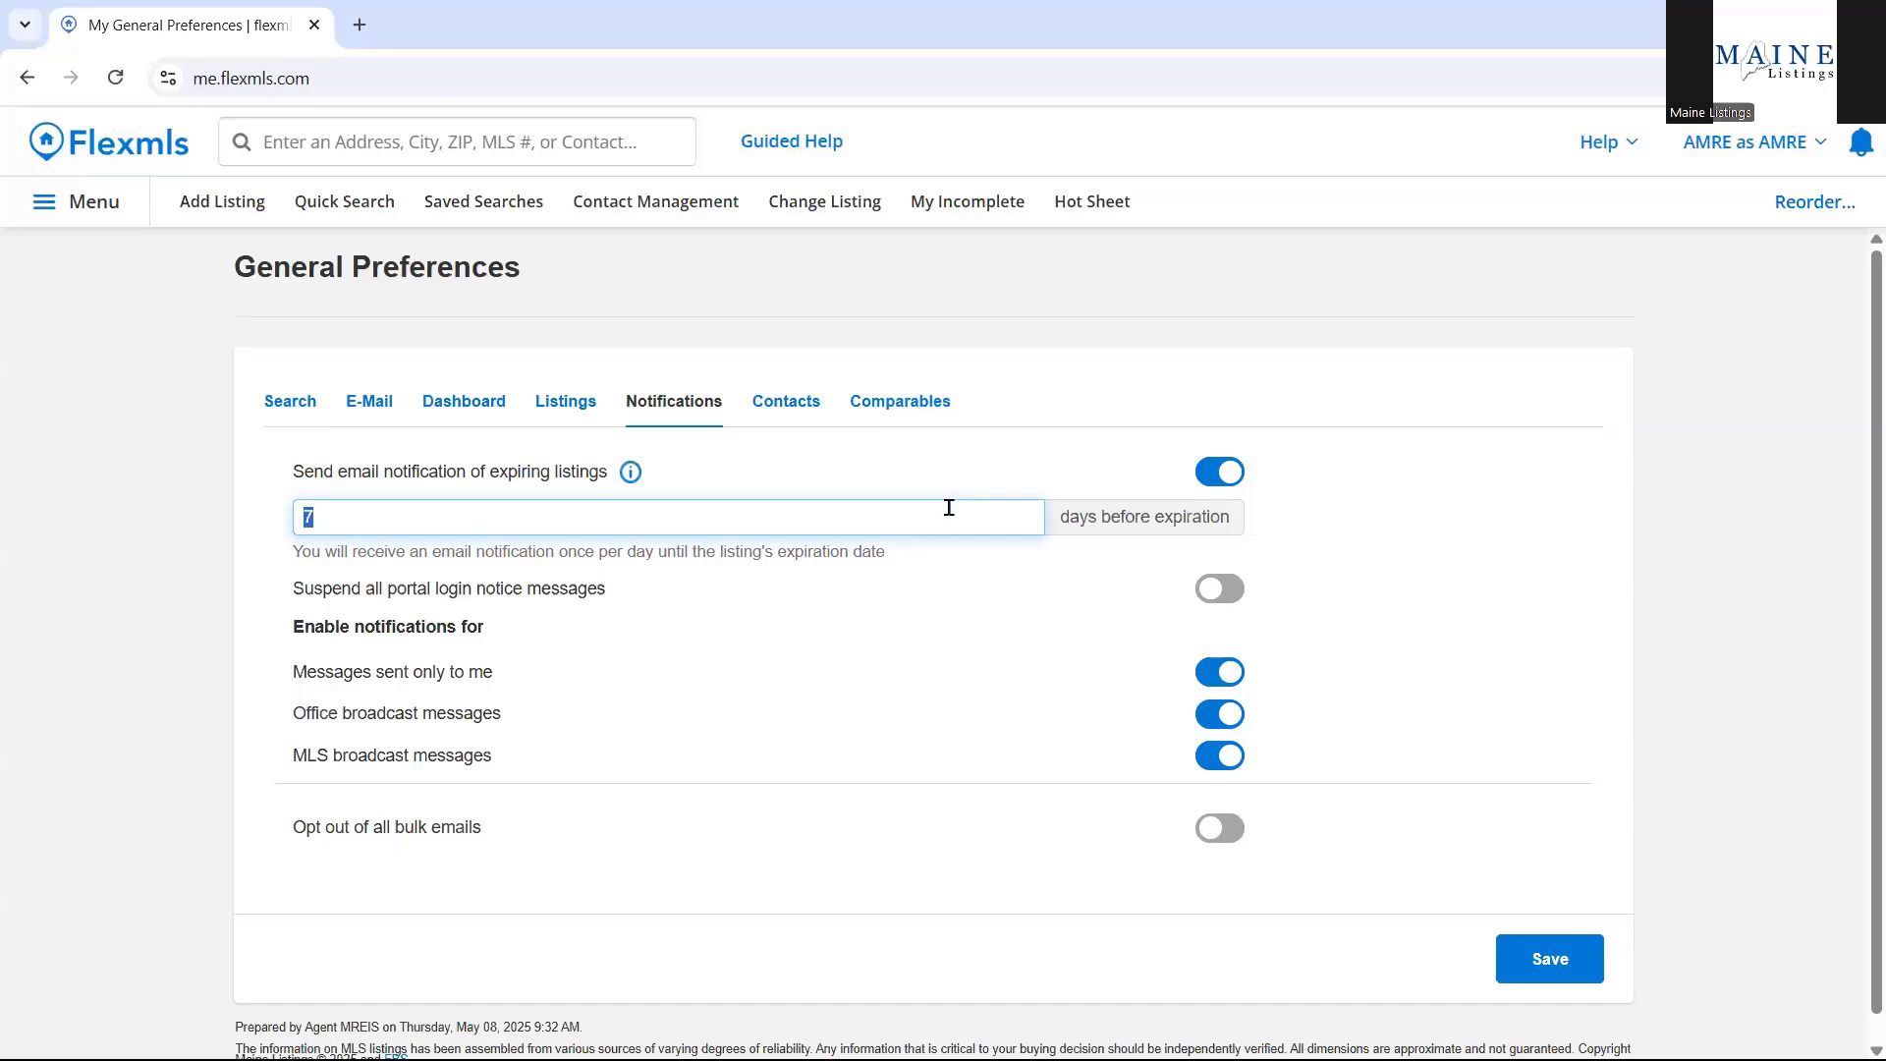
Change the days-before-expiration value from 7 to 14.
key("BackSpace")
type("14")
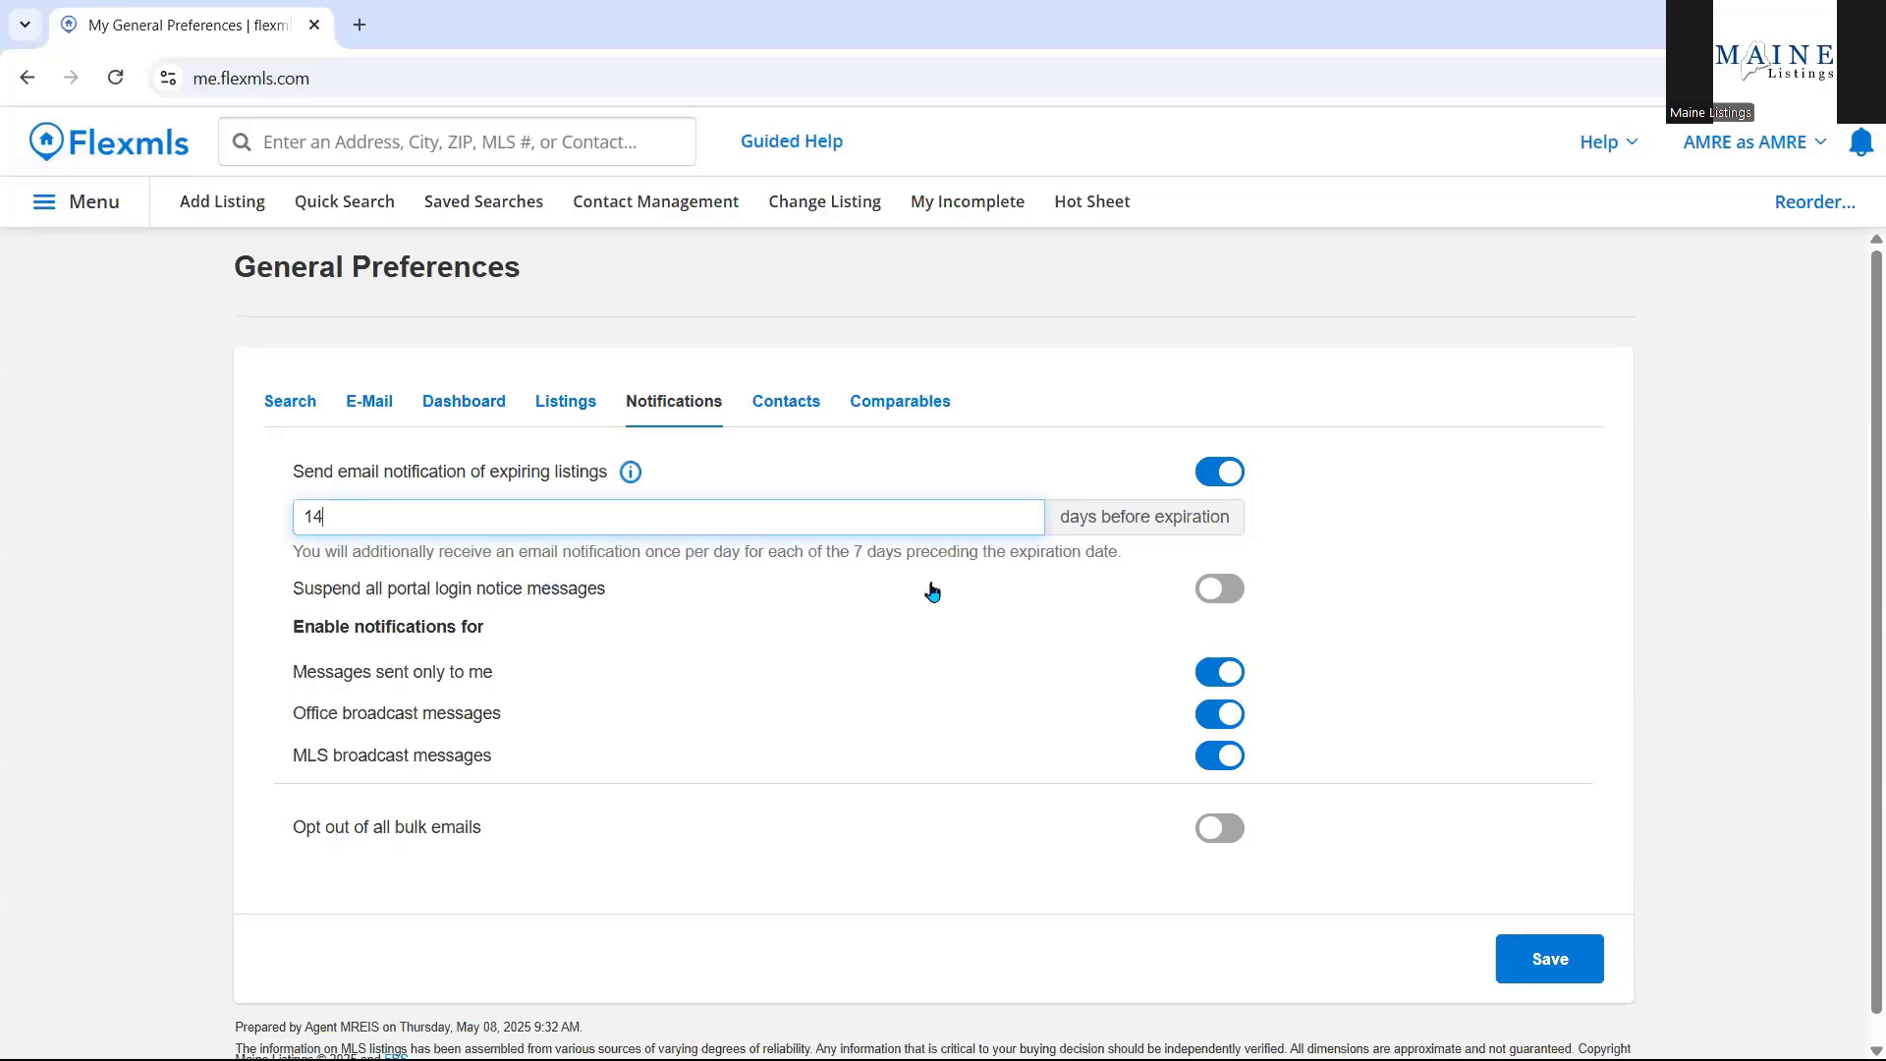
left_click(1214, 596)
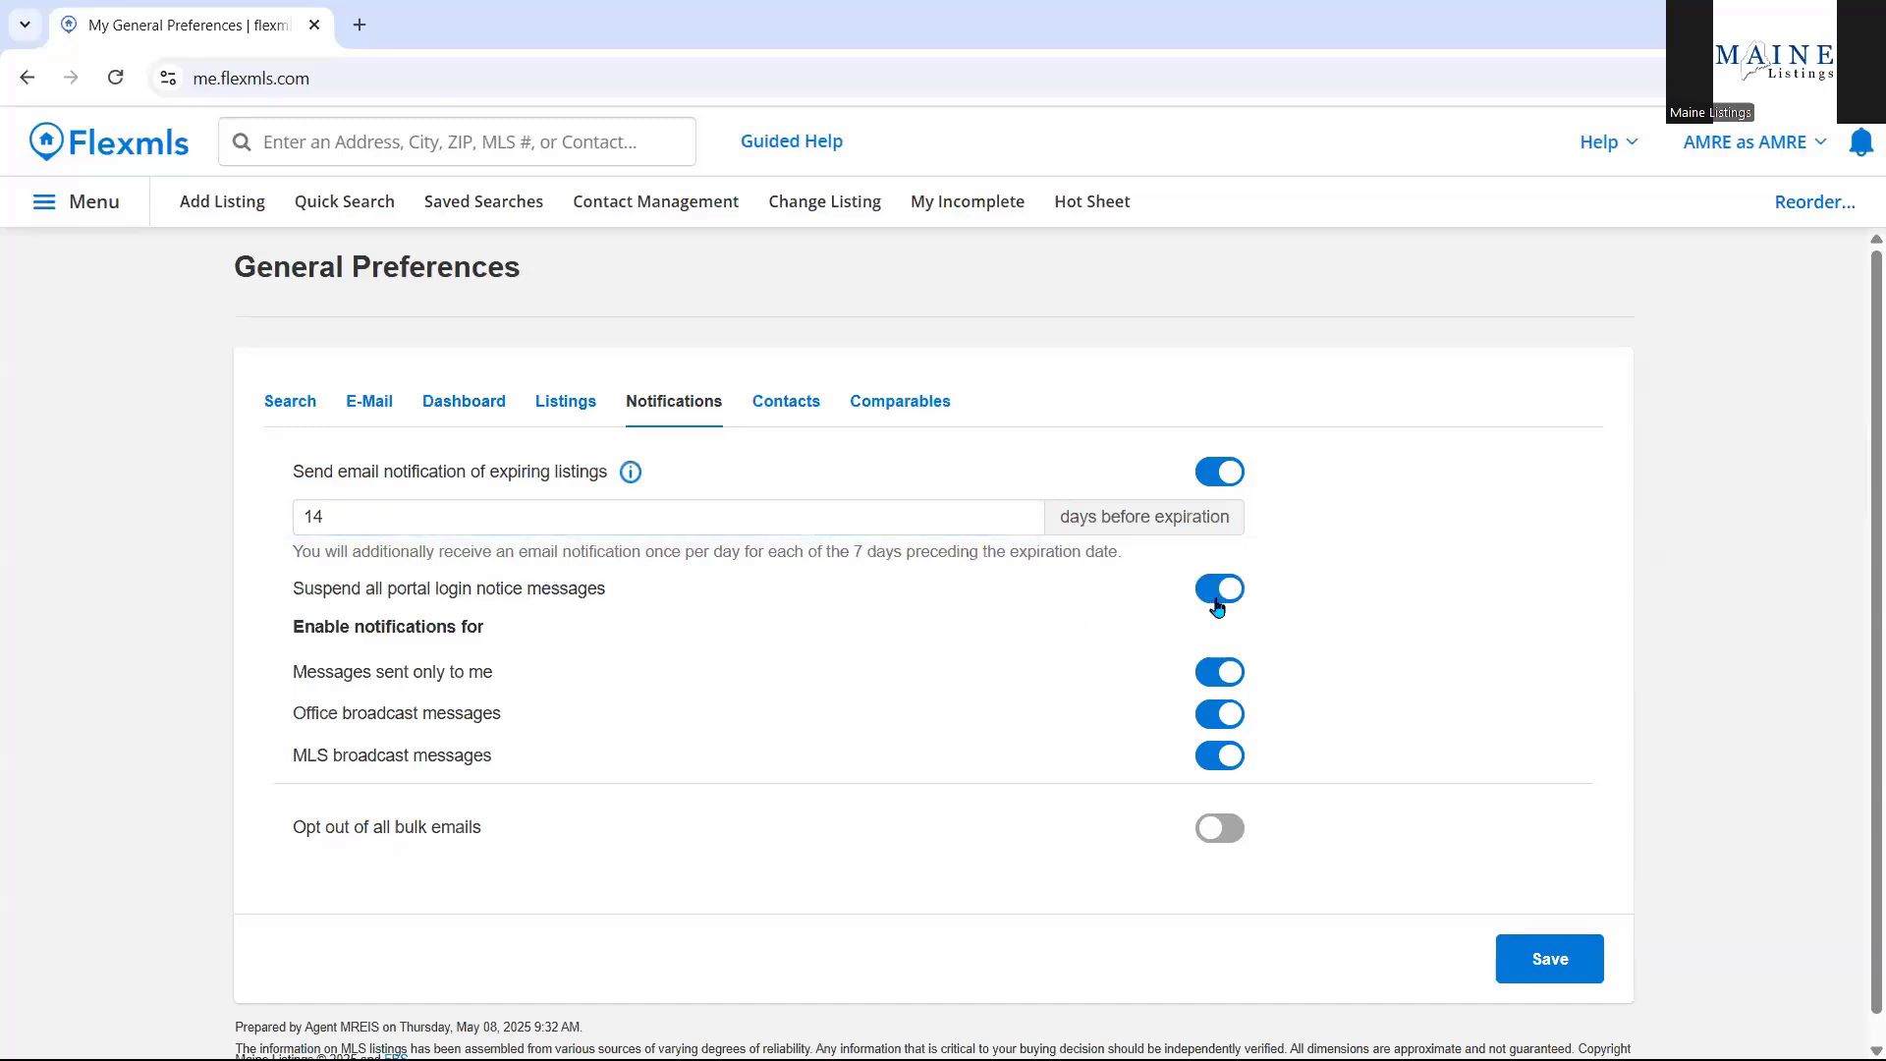
left_click(1214, 595)
Toggle 'Opt out of all bulk emails' on and back off, then show the Contacts preferences.
left_click(1236, 833)
left_click(1236, 833)
left_click(809, 413)
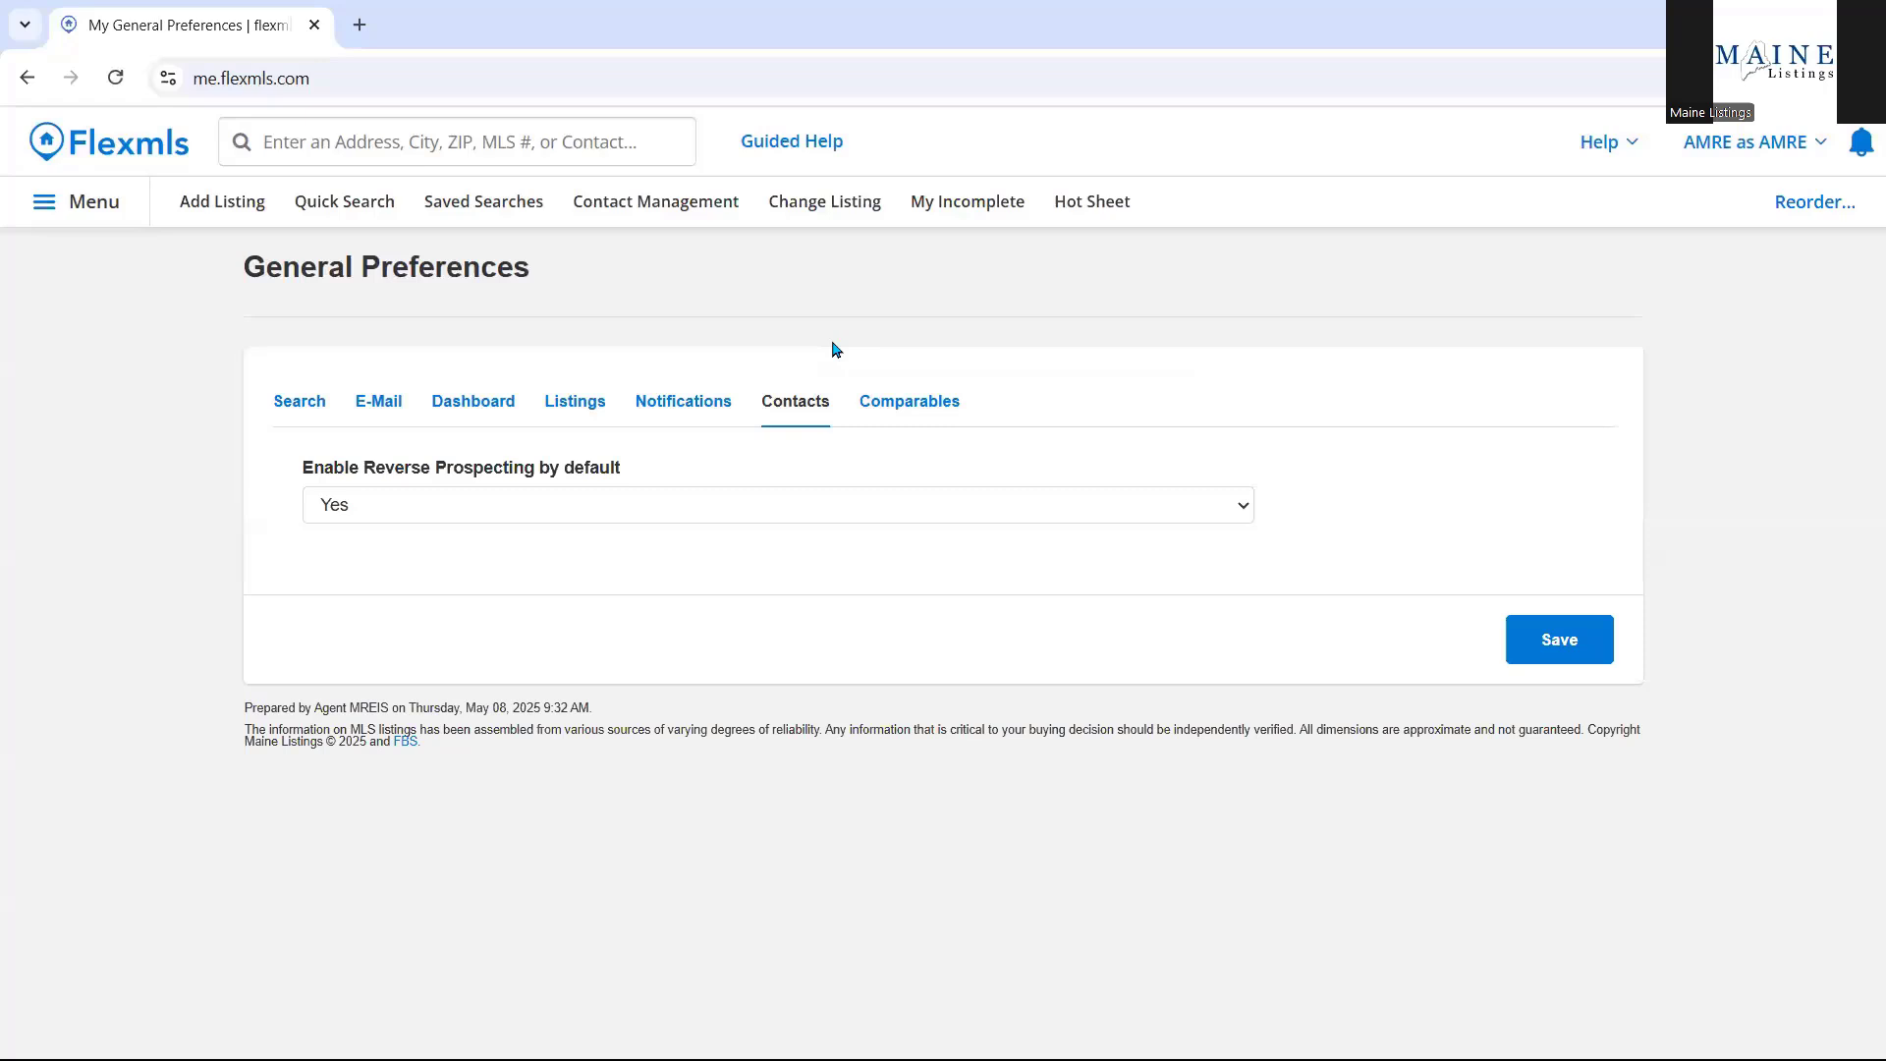
Show the Comparables preferences and review the .25-mile radius, adjustment fields and statuses.
left_click(880, 404)
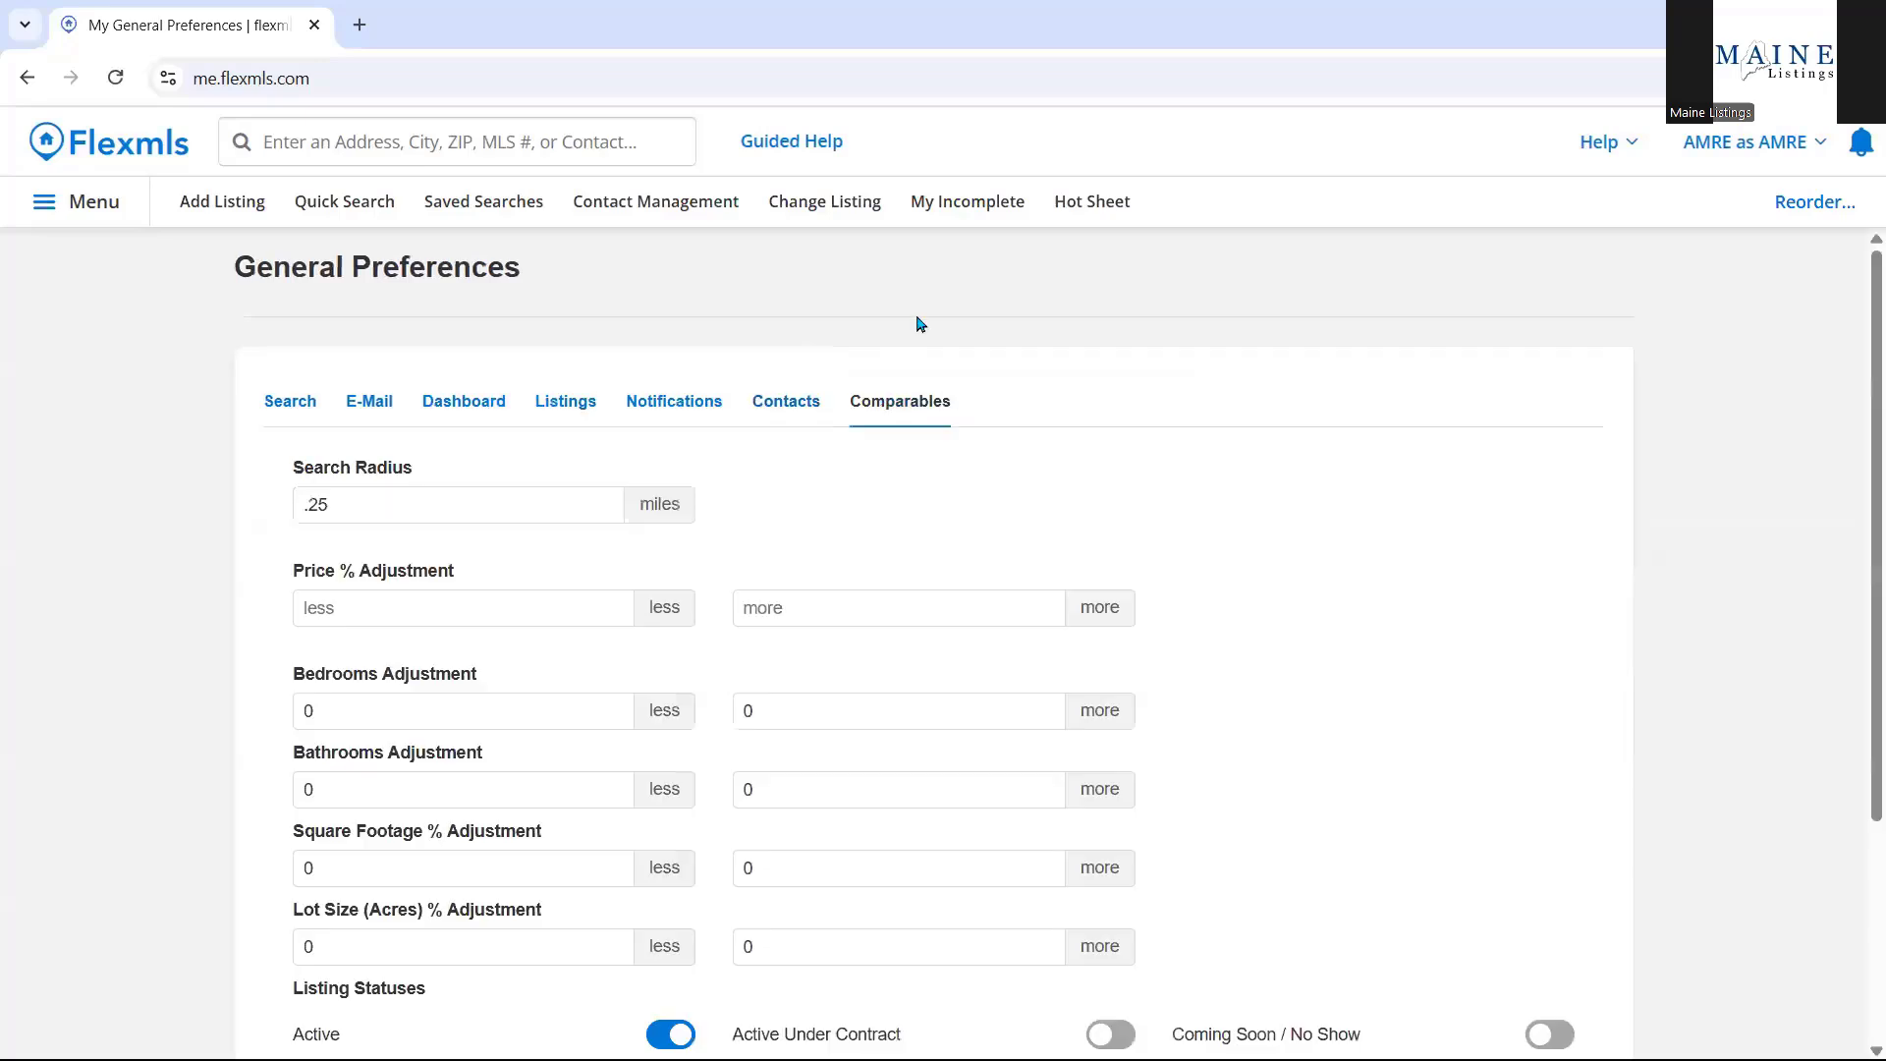
scroll(1082, 308, "down", 1)
scroll(1081, 308, "down", 1)
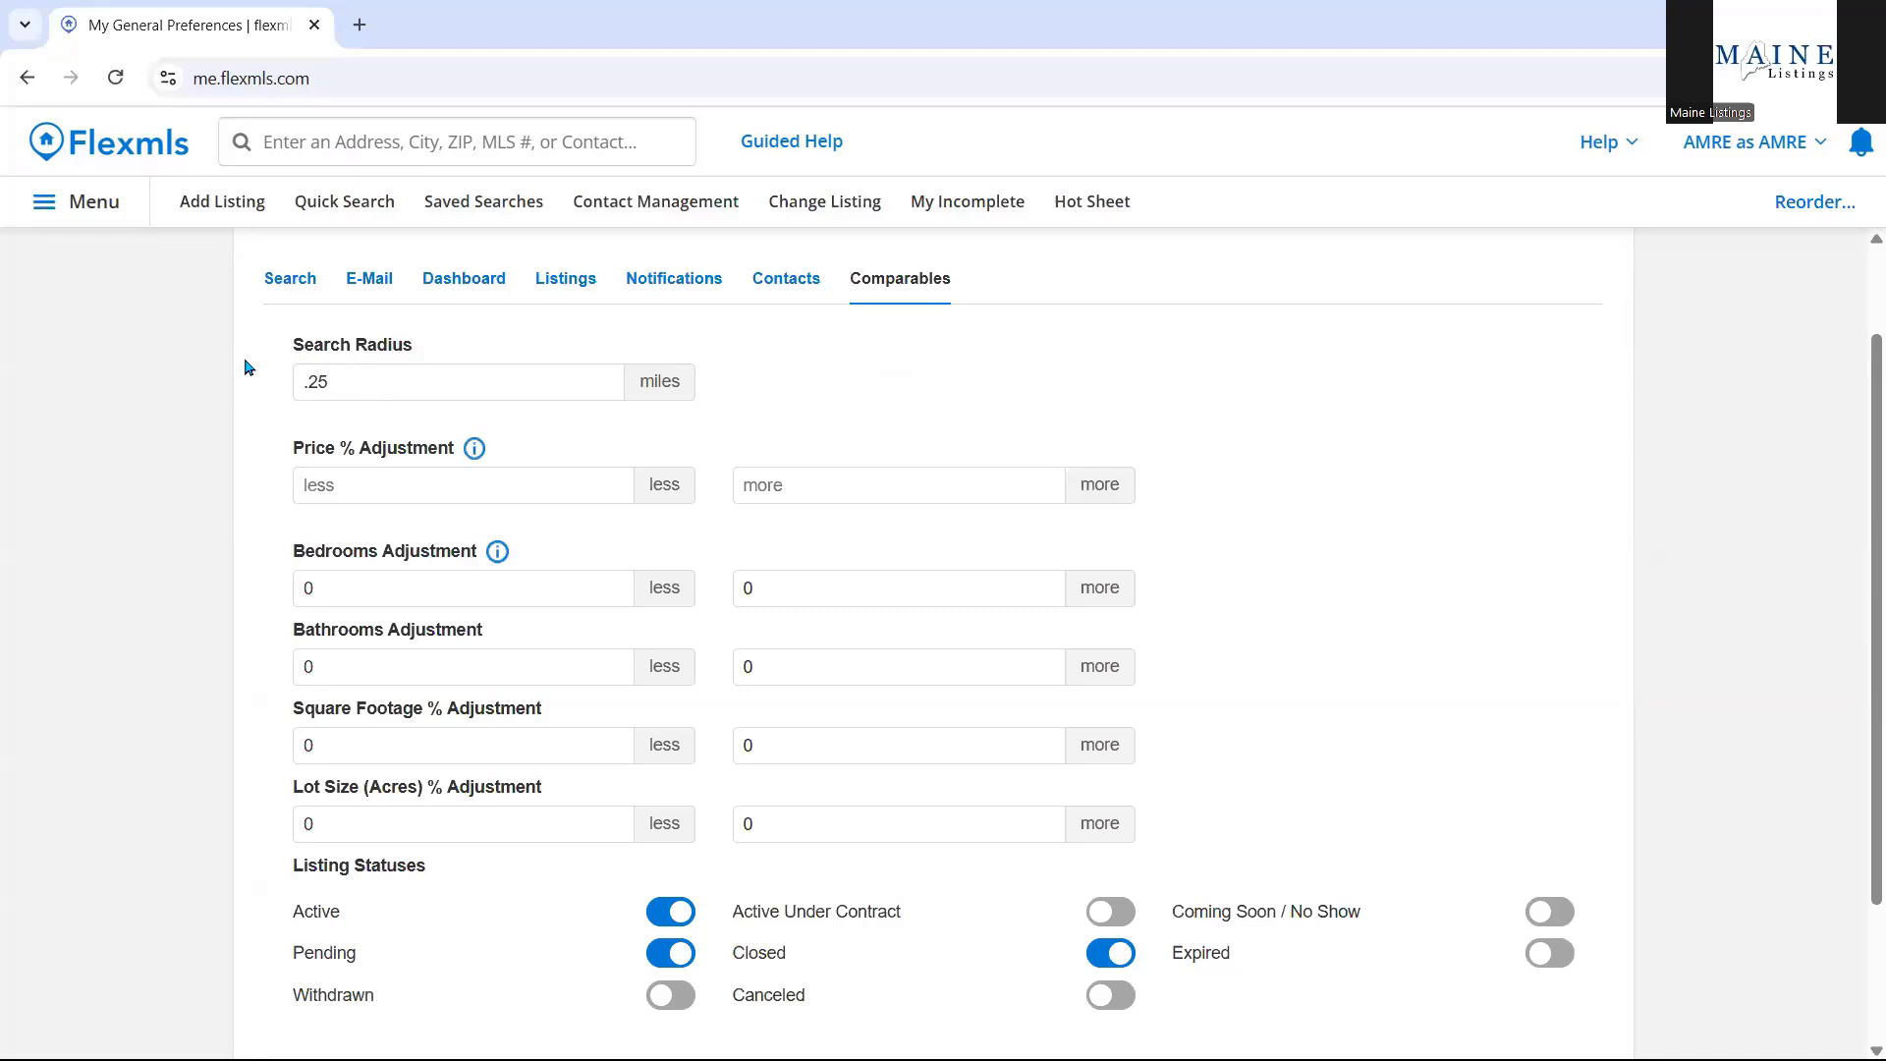
scroll(219, 362, "down", 1)
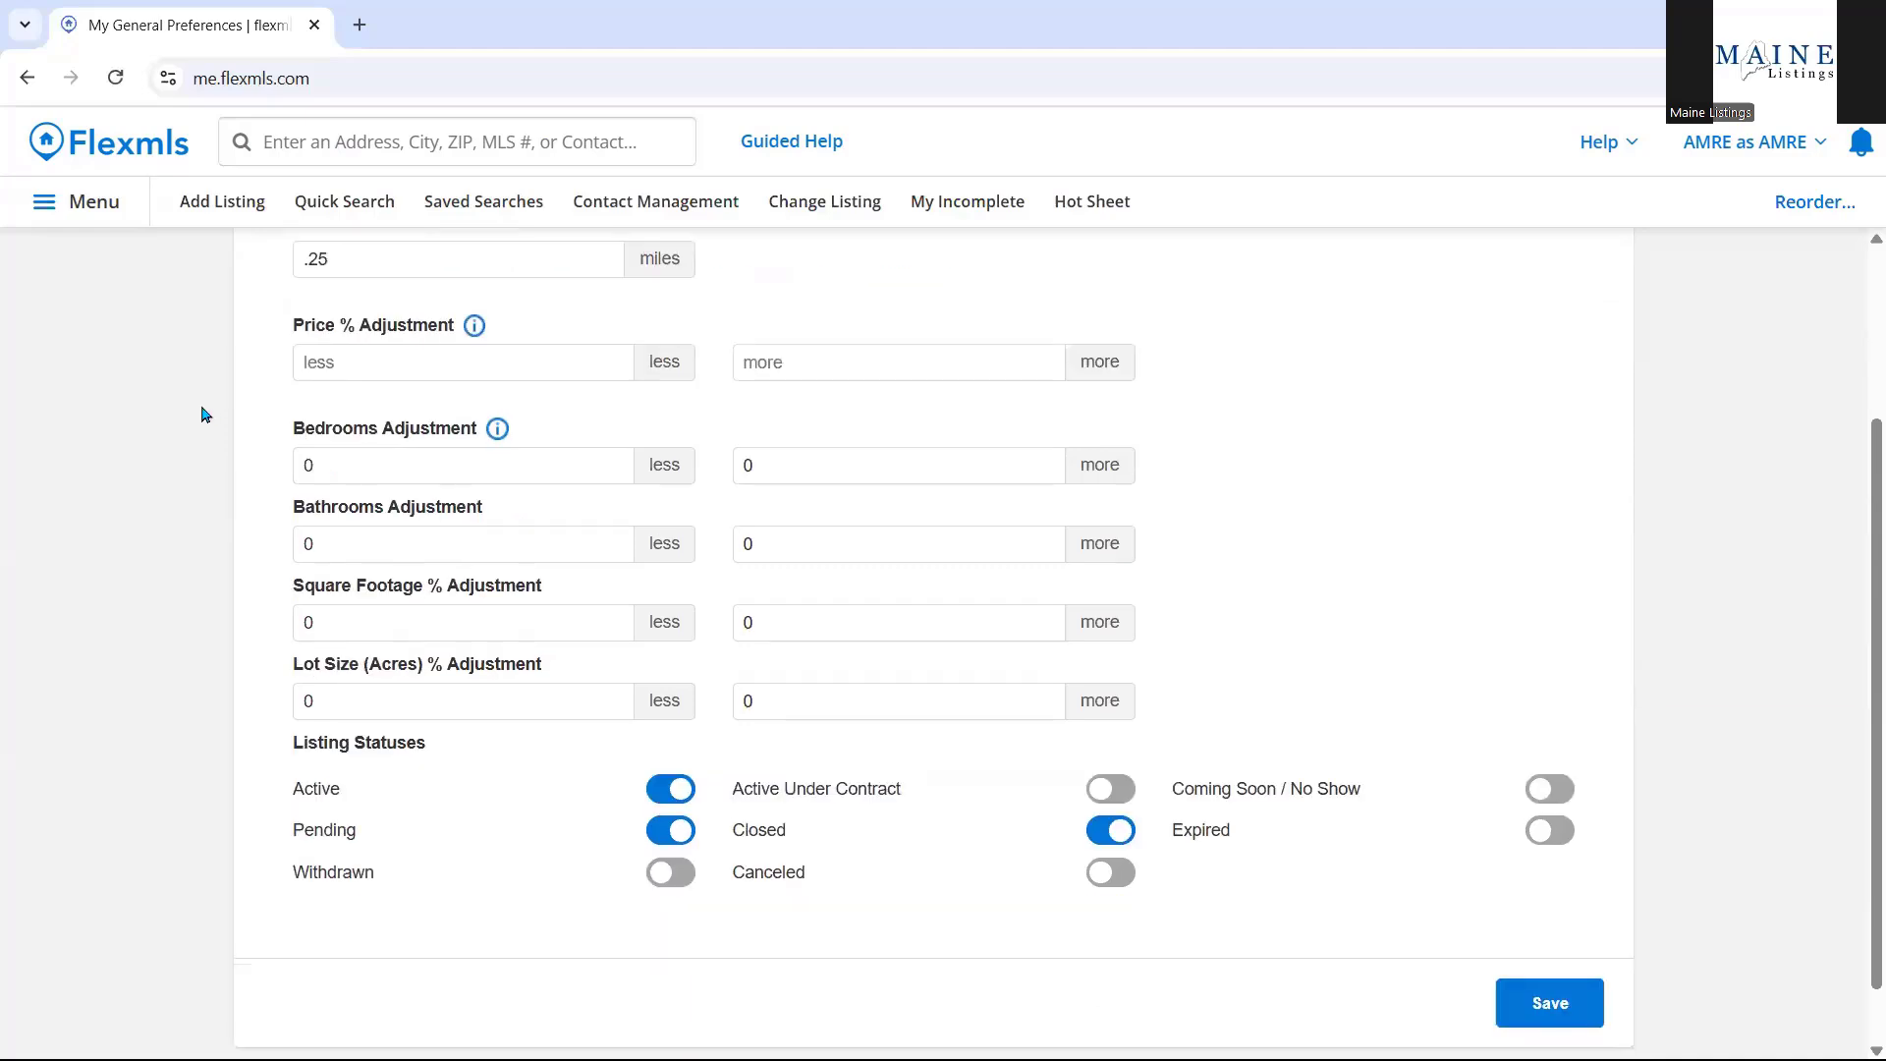
Set the comparables Price % adjustment to 10 less and 10 more.
left_click(450, 356)
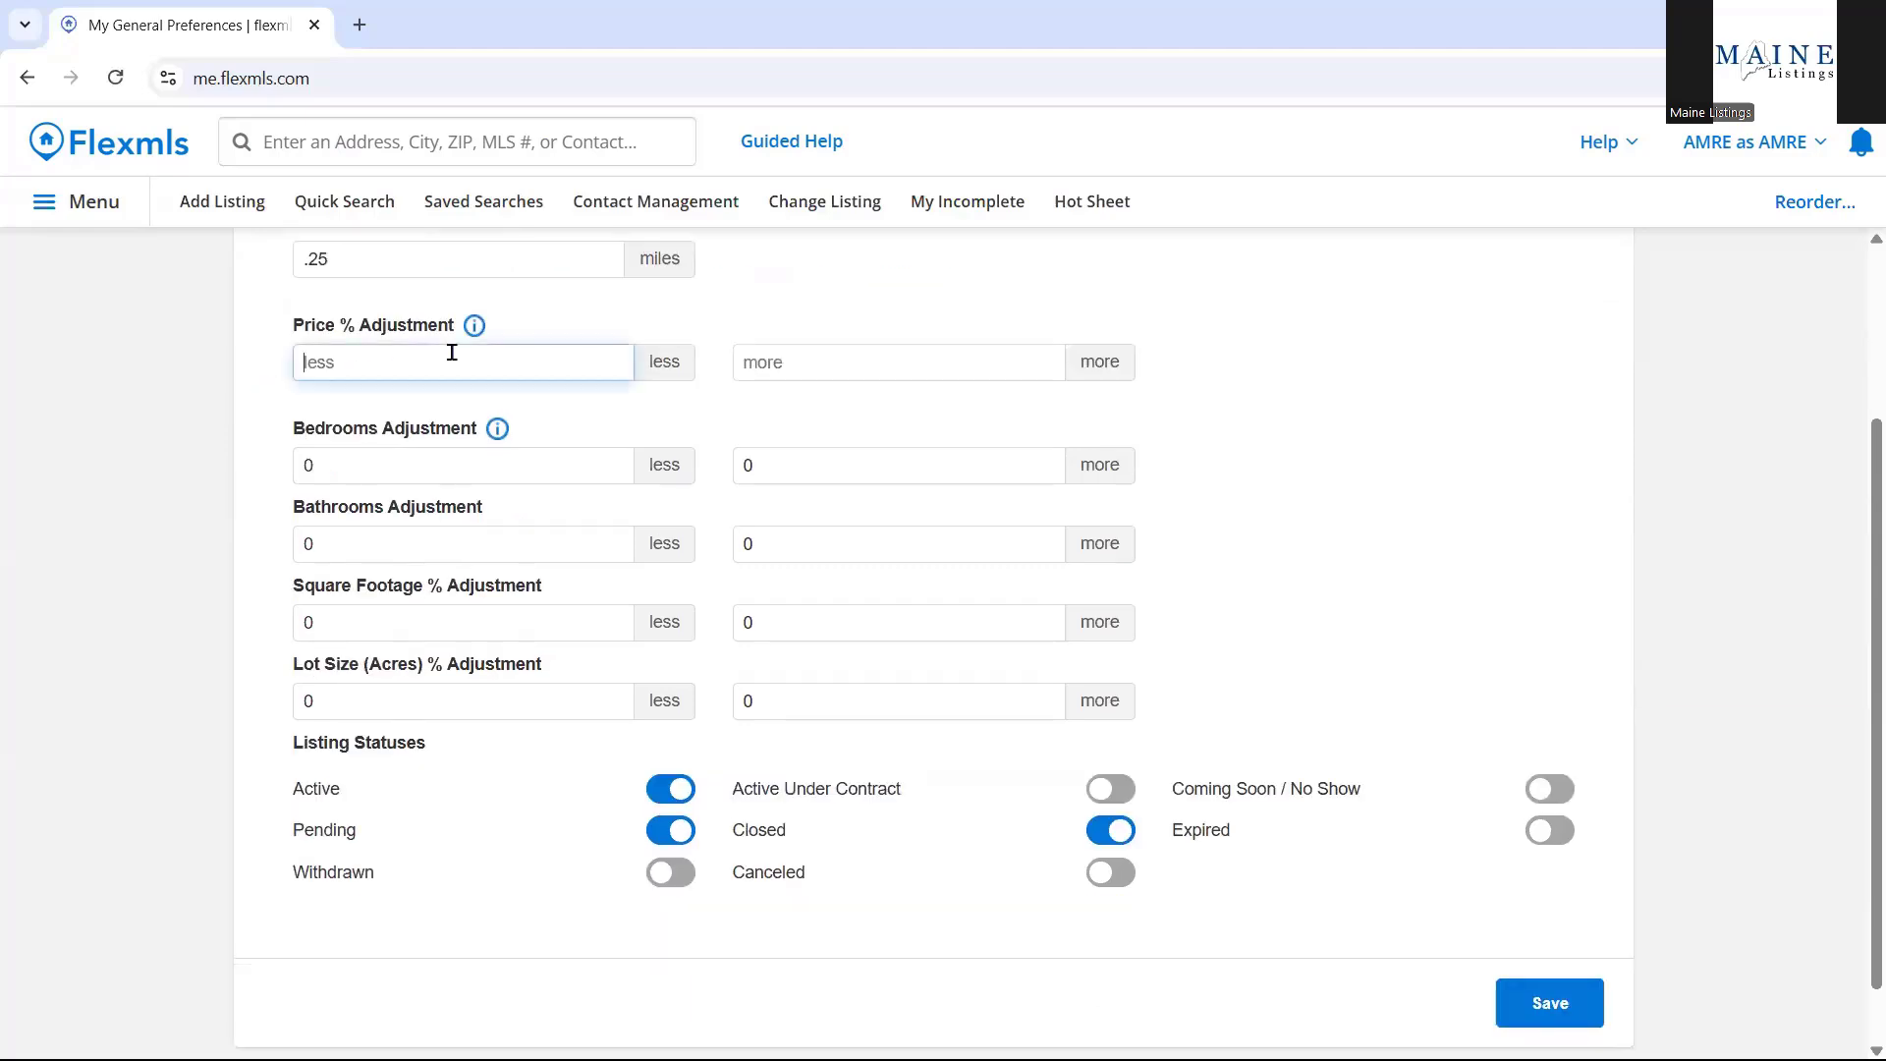
left_click(804, 355)
left_click(602, 365)
left_click(861, 366)
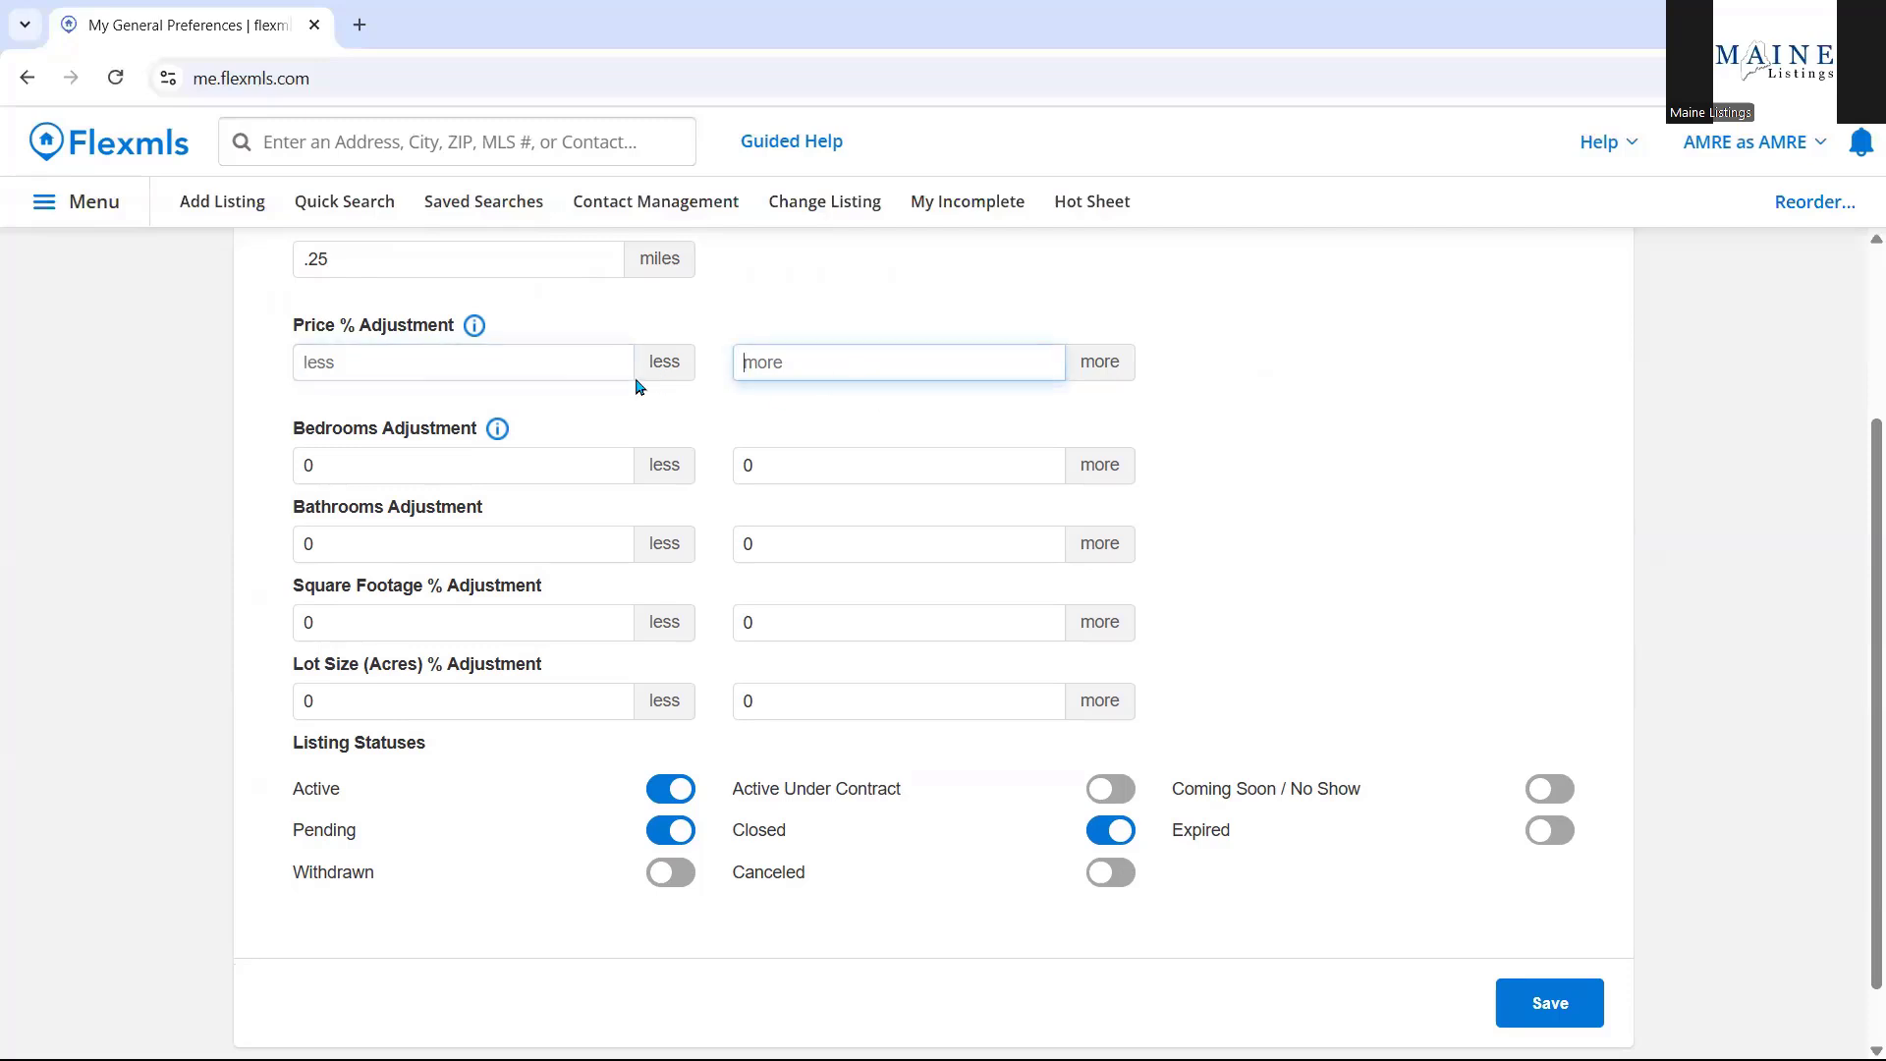
left_click(519, 362)
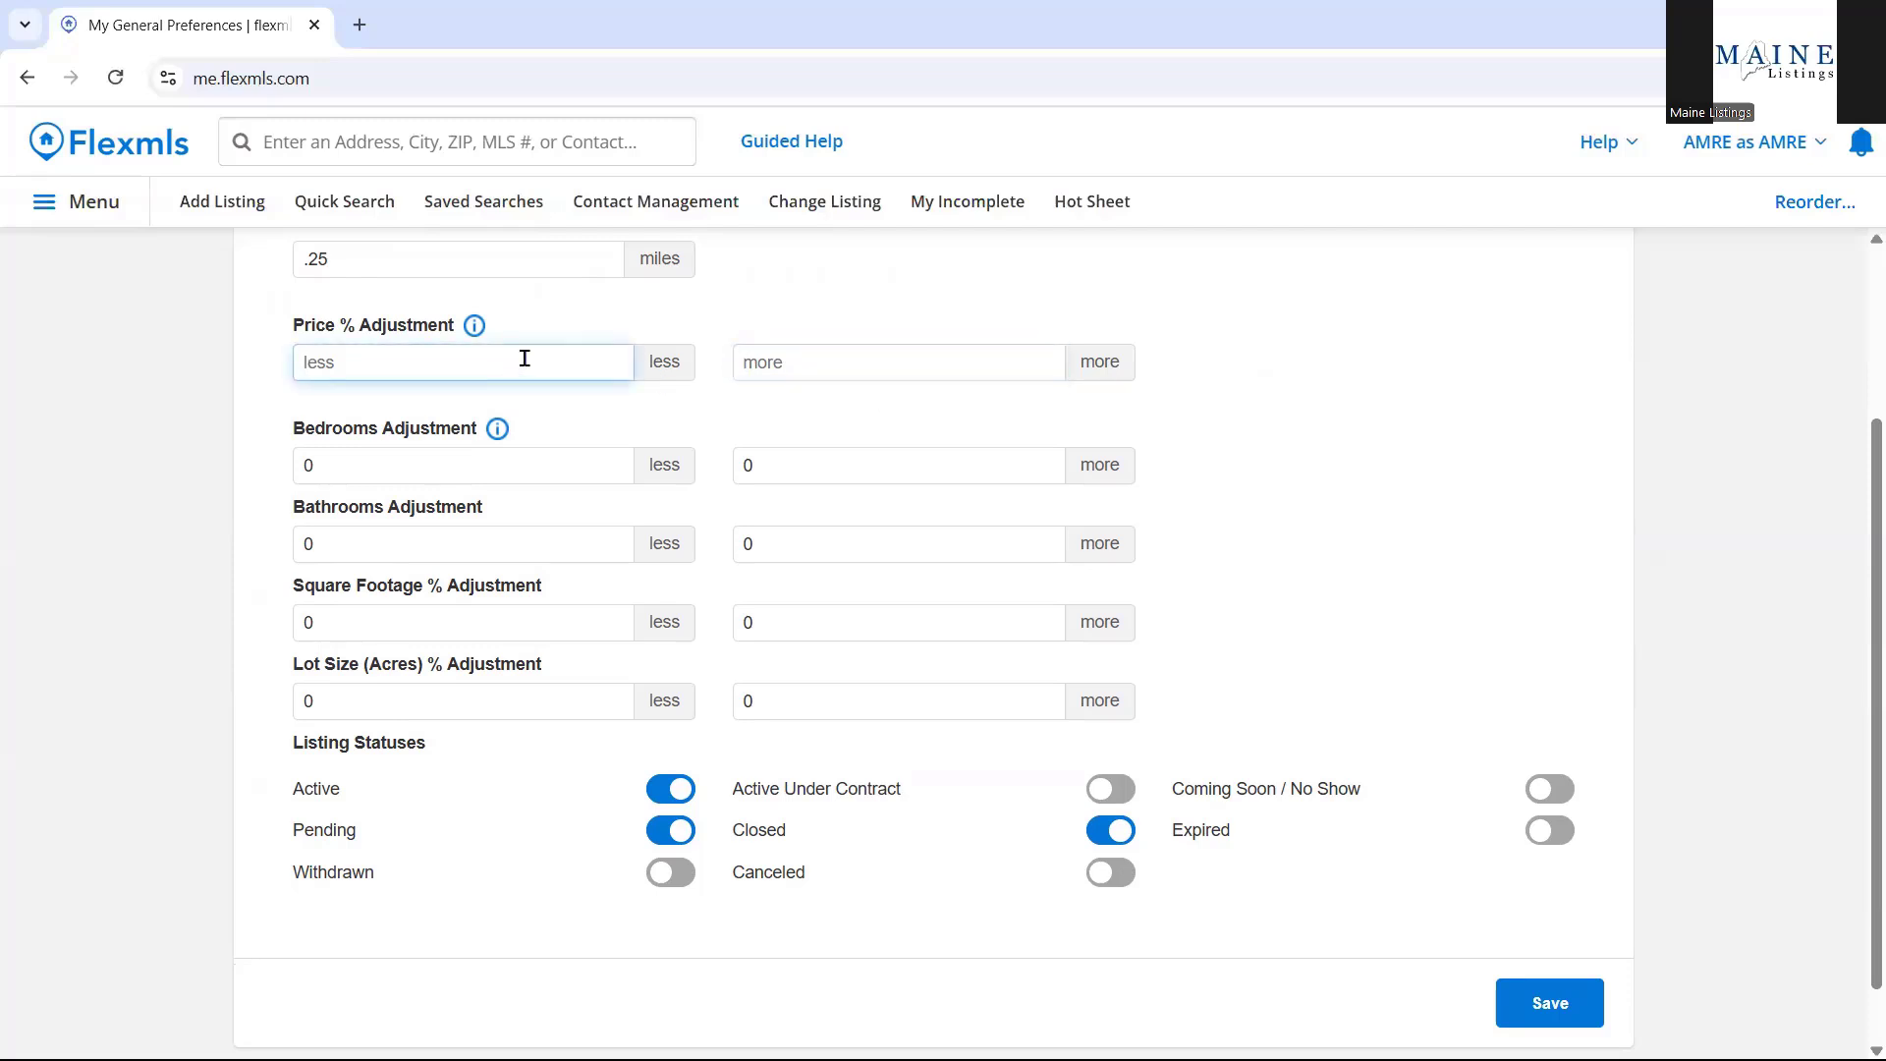
type("10")
left_click(911, 359)
type("1")
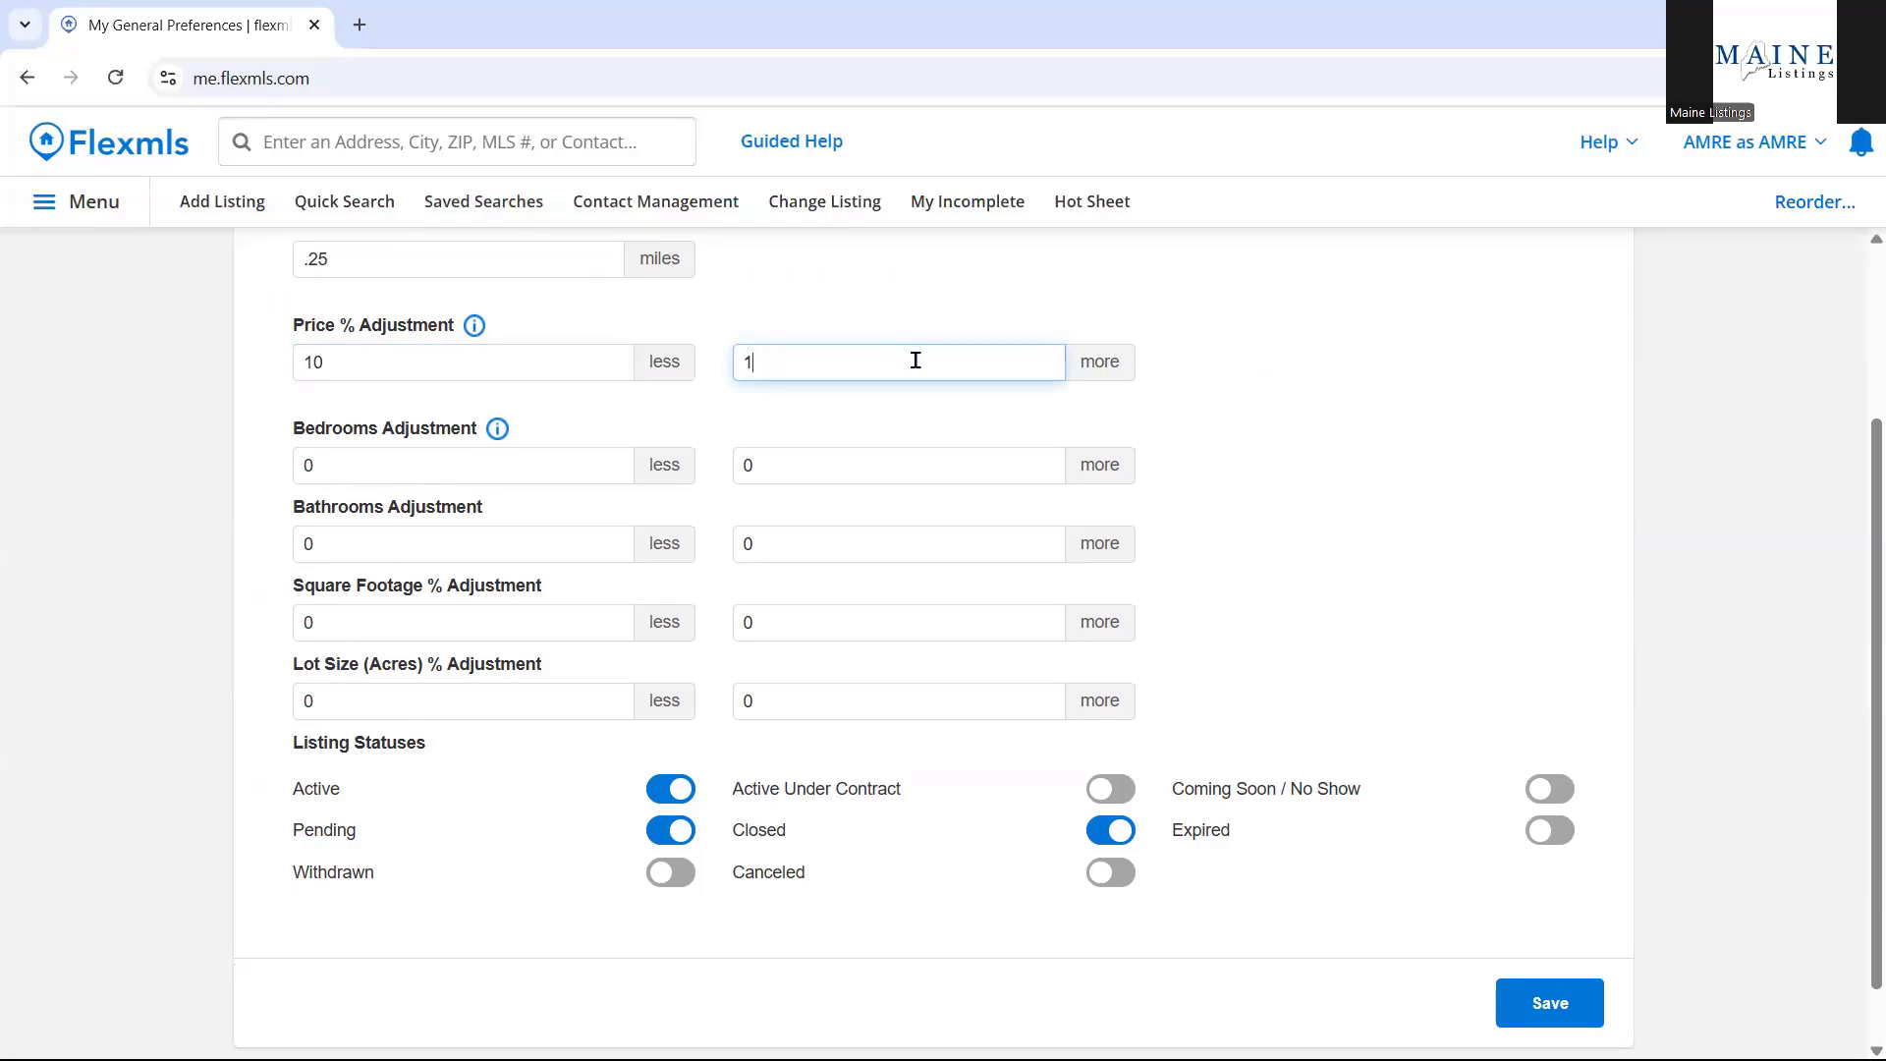
type("0")
Allow 1 extra bedroom in the Bedrooms more adjustment.
left_click(494, 459)
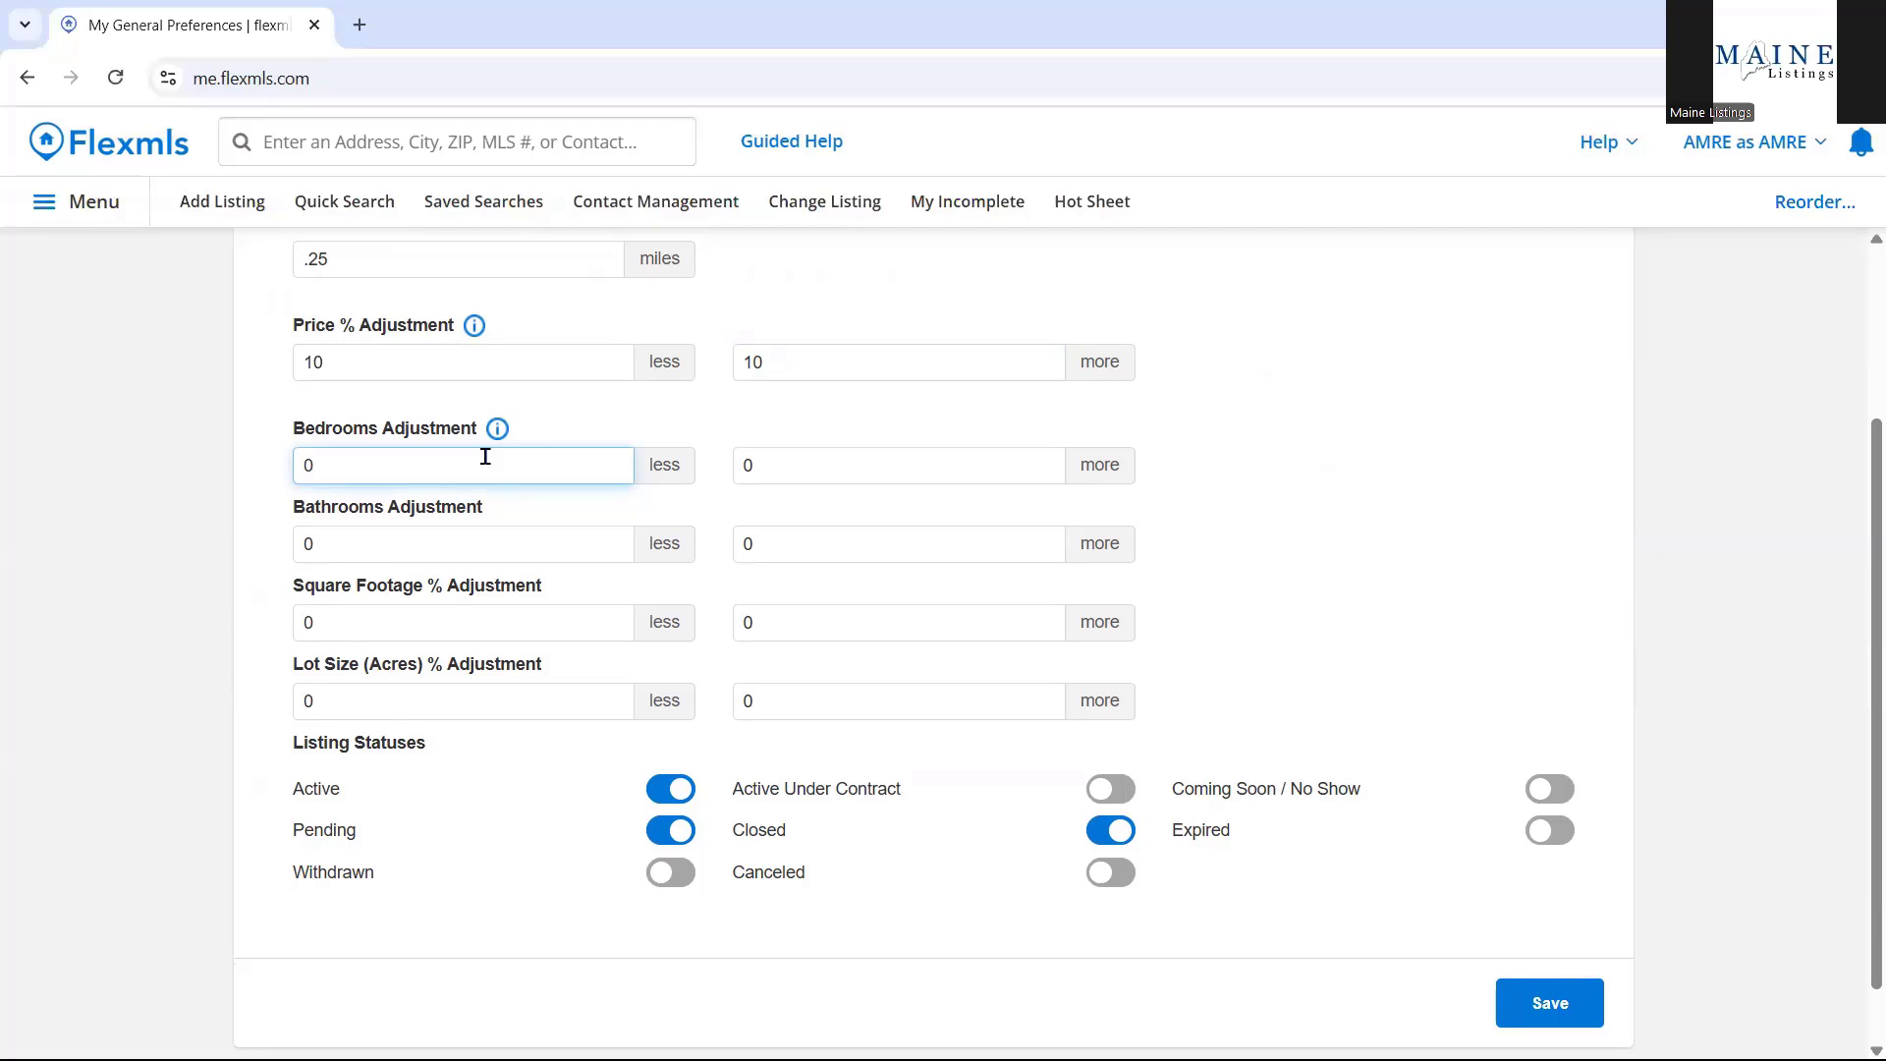
left_click(779, 459)
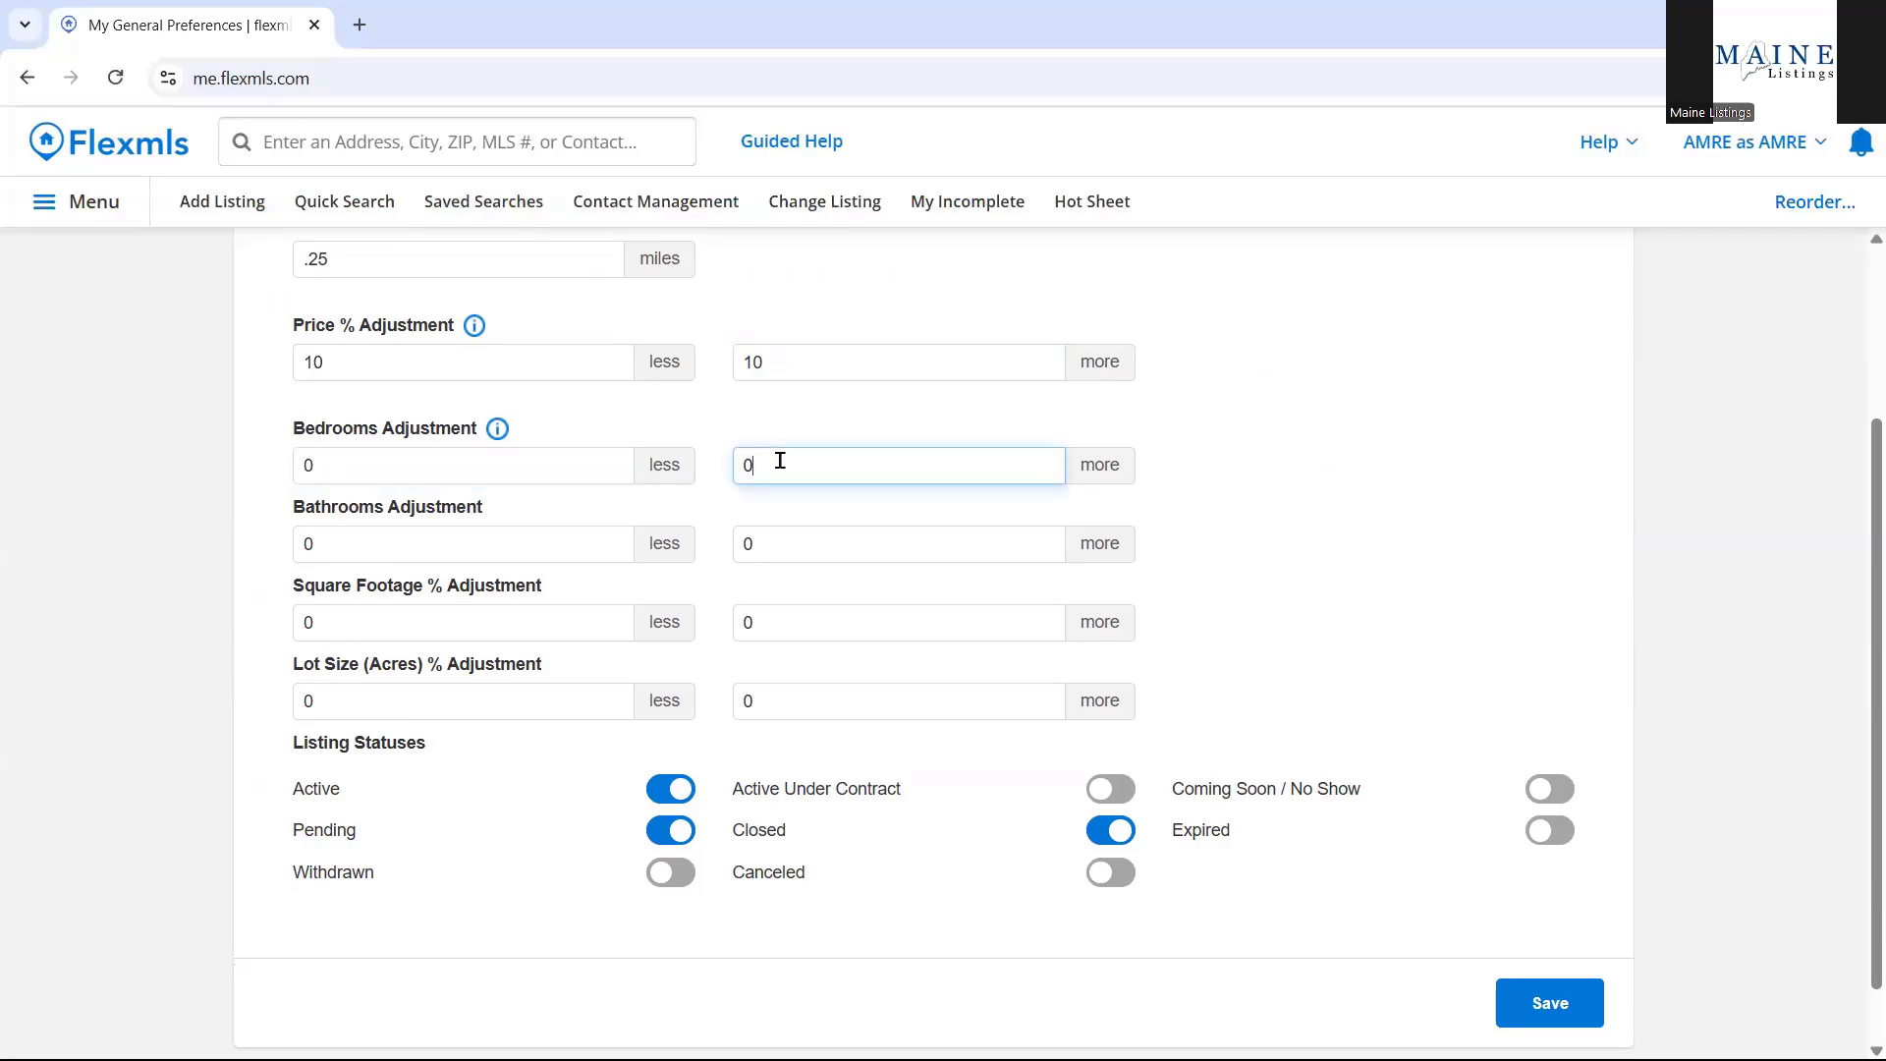
type("1")
left_click(1275, 494)
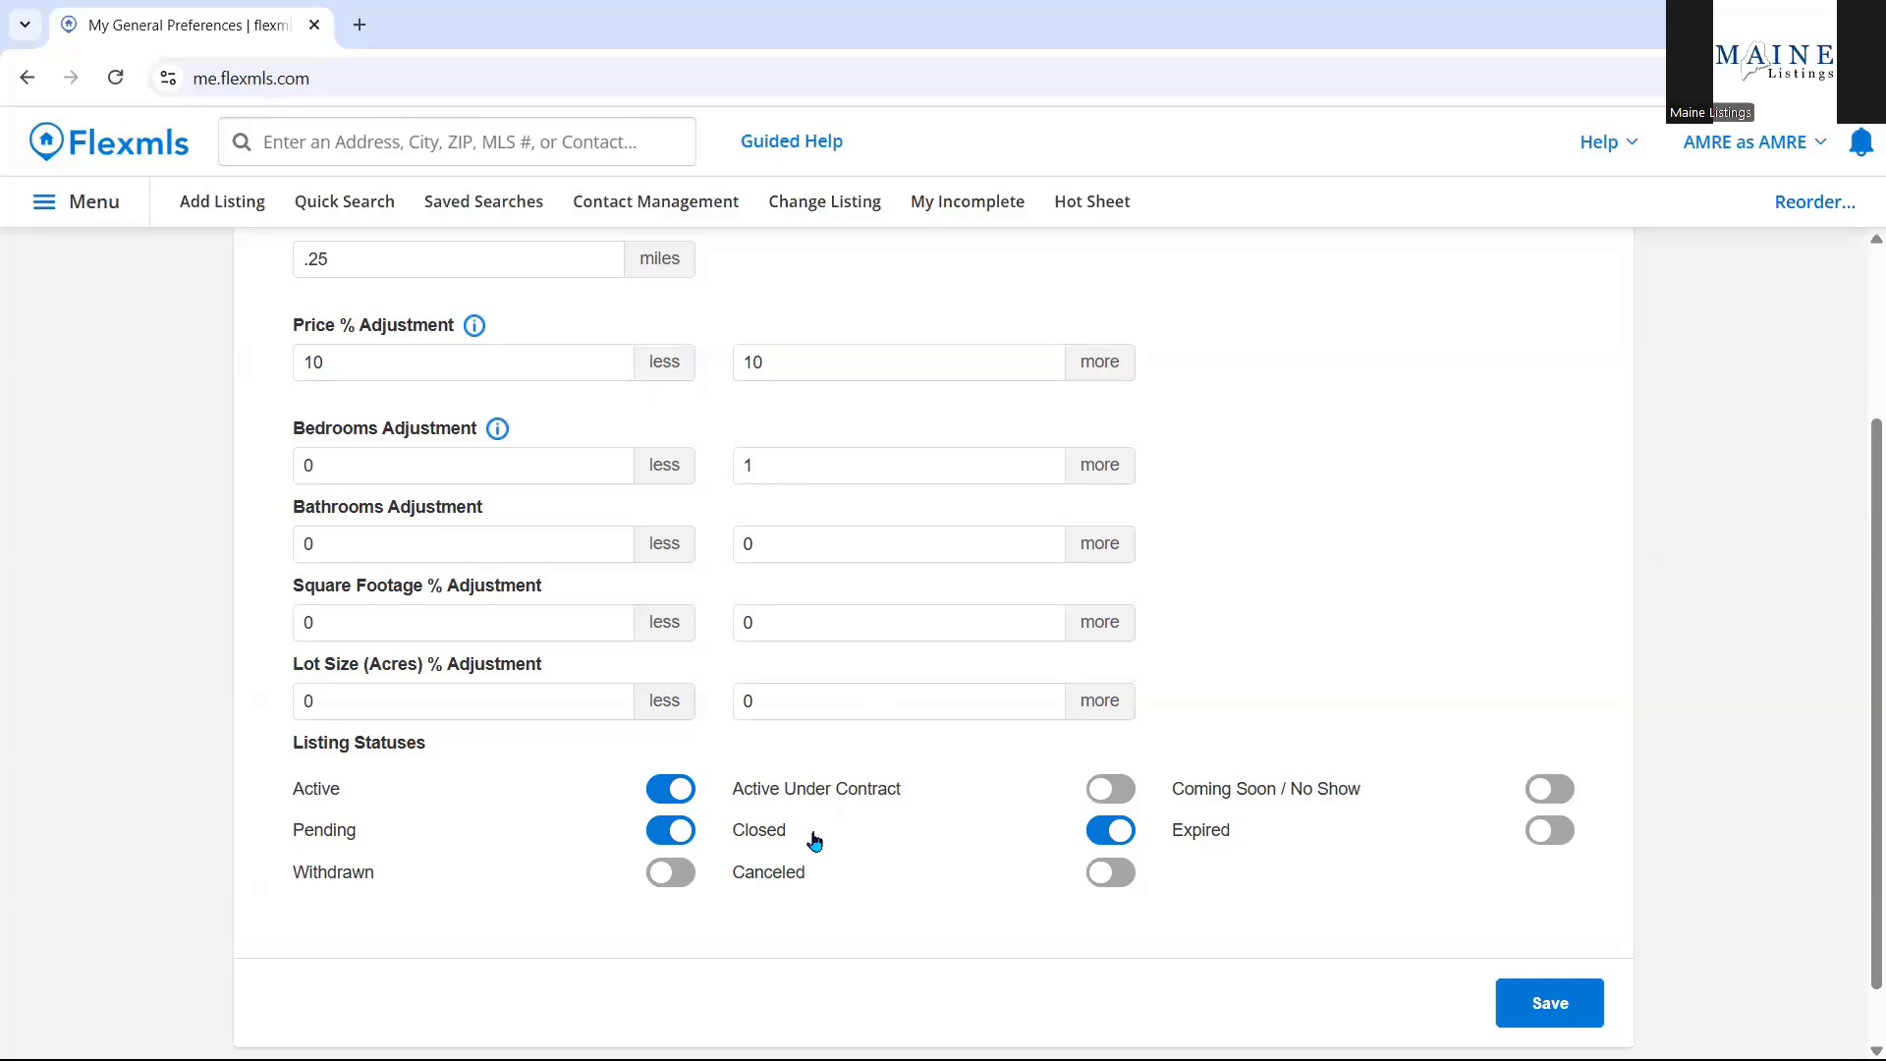
Turn off the Active and Pending listing statuses for comparables.
left_click(671, 792)
left_click(669, 837)
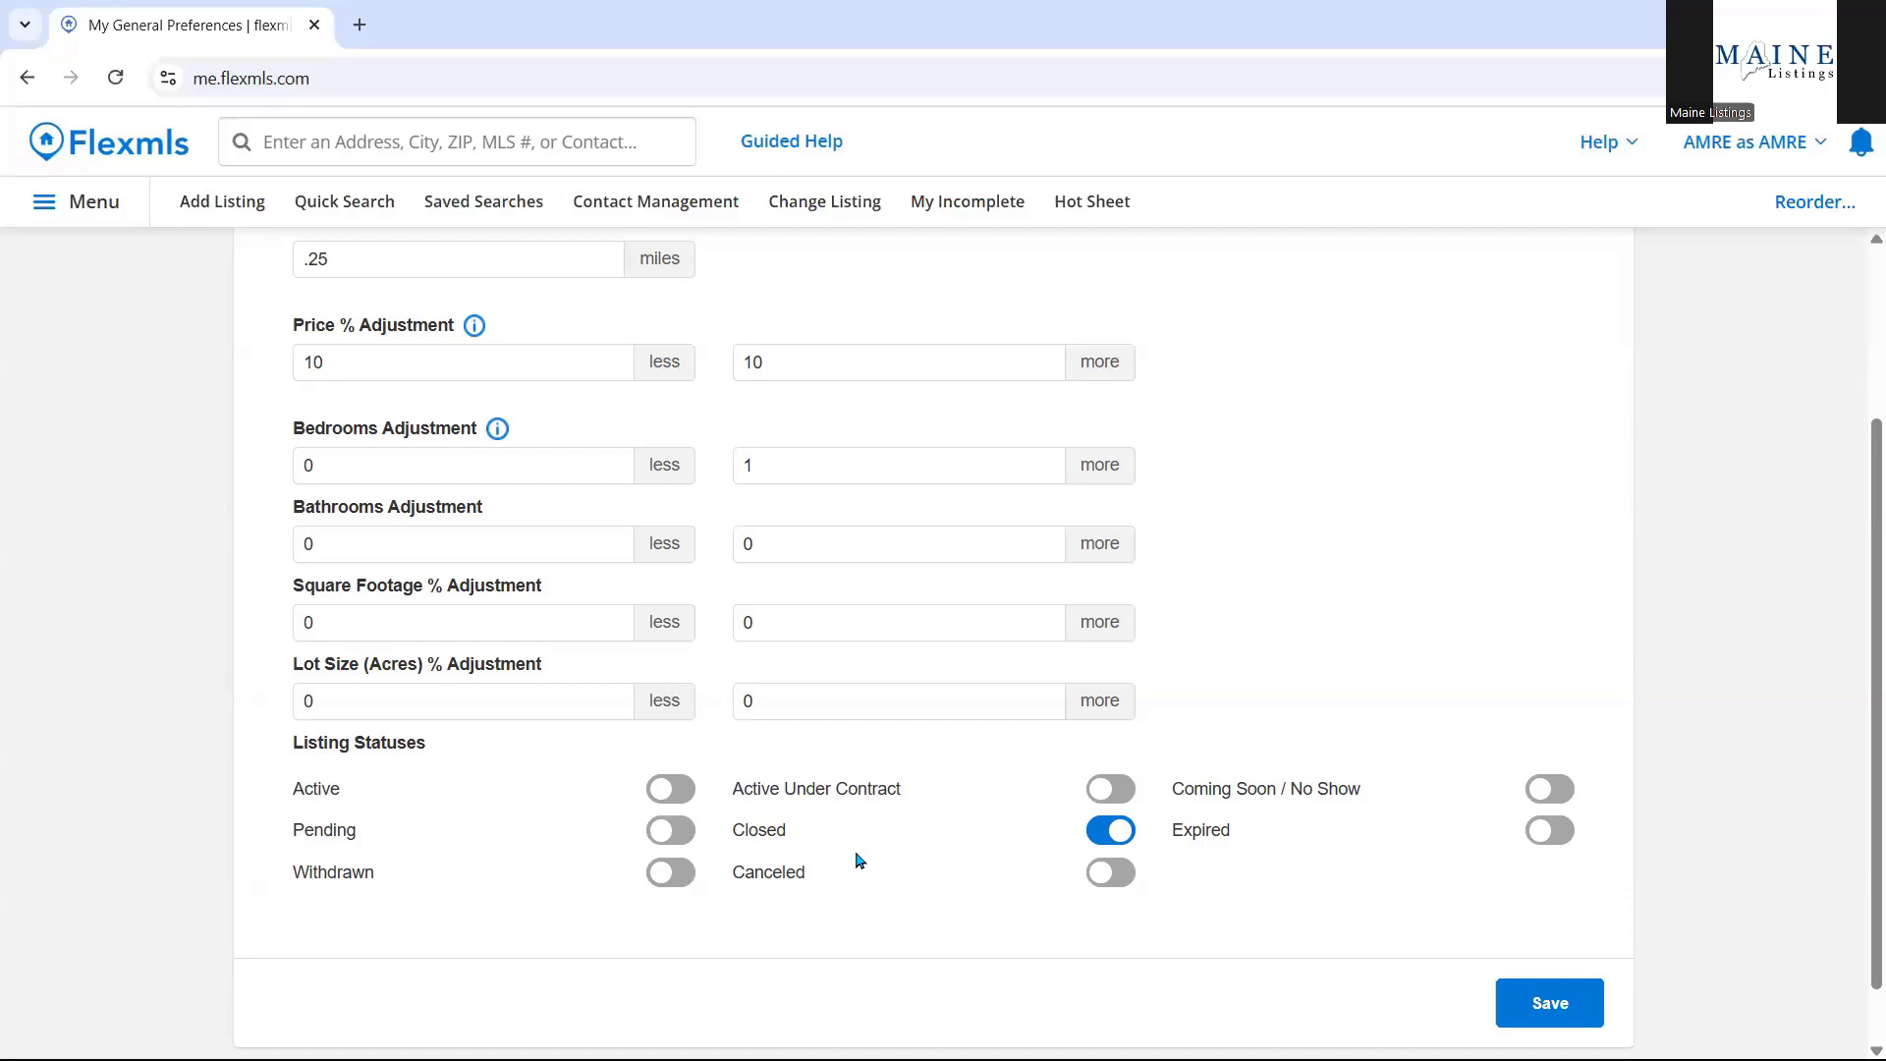
scroll(845, 869, "up", 3)
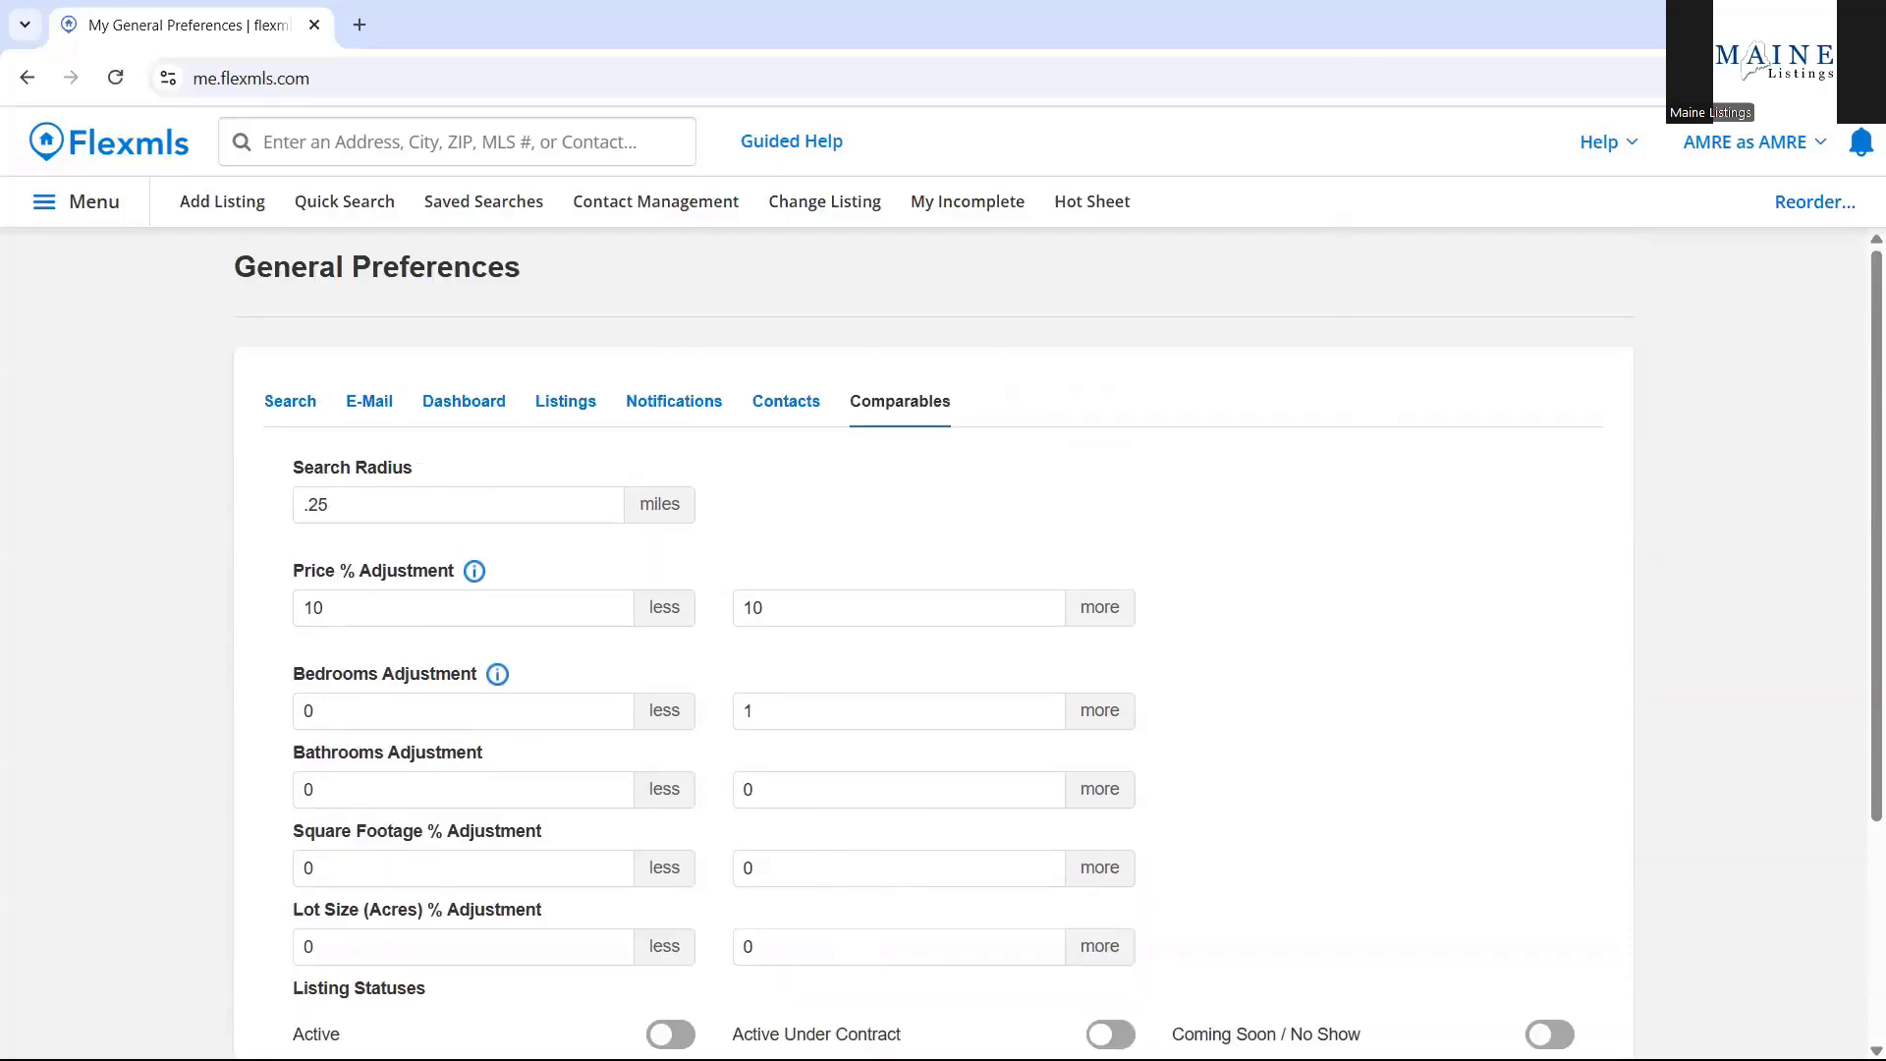
Go to the Portal Preferences page from the main menu's Preferences section.
key("super")
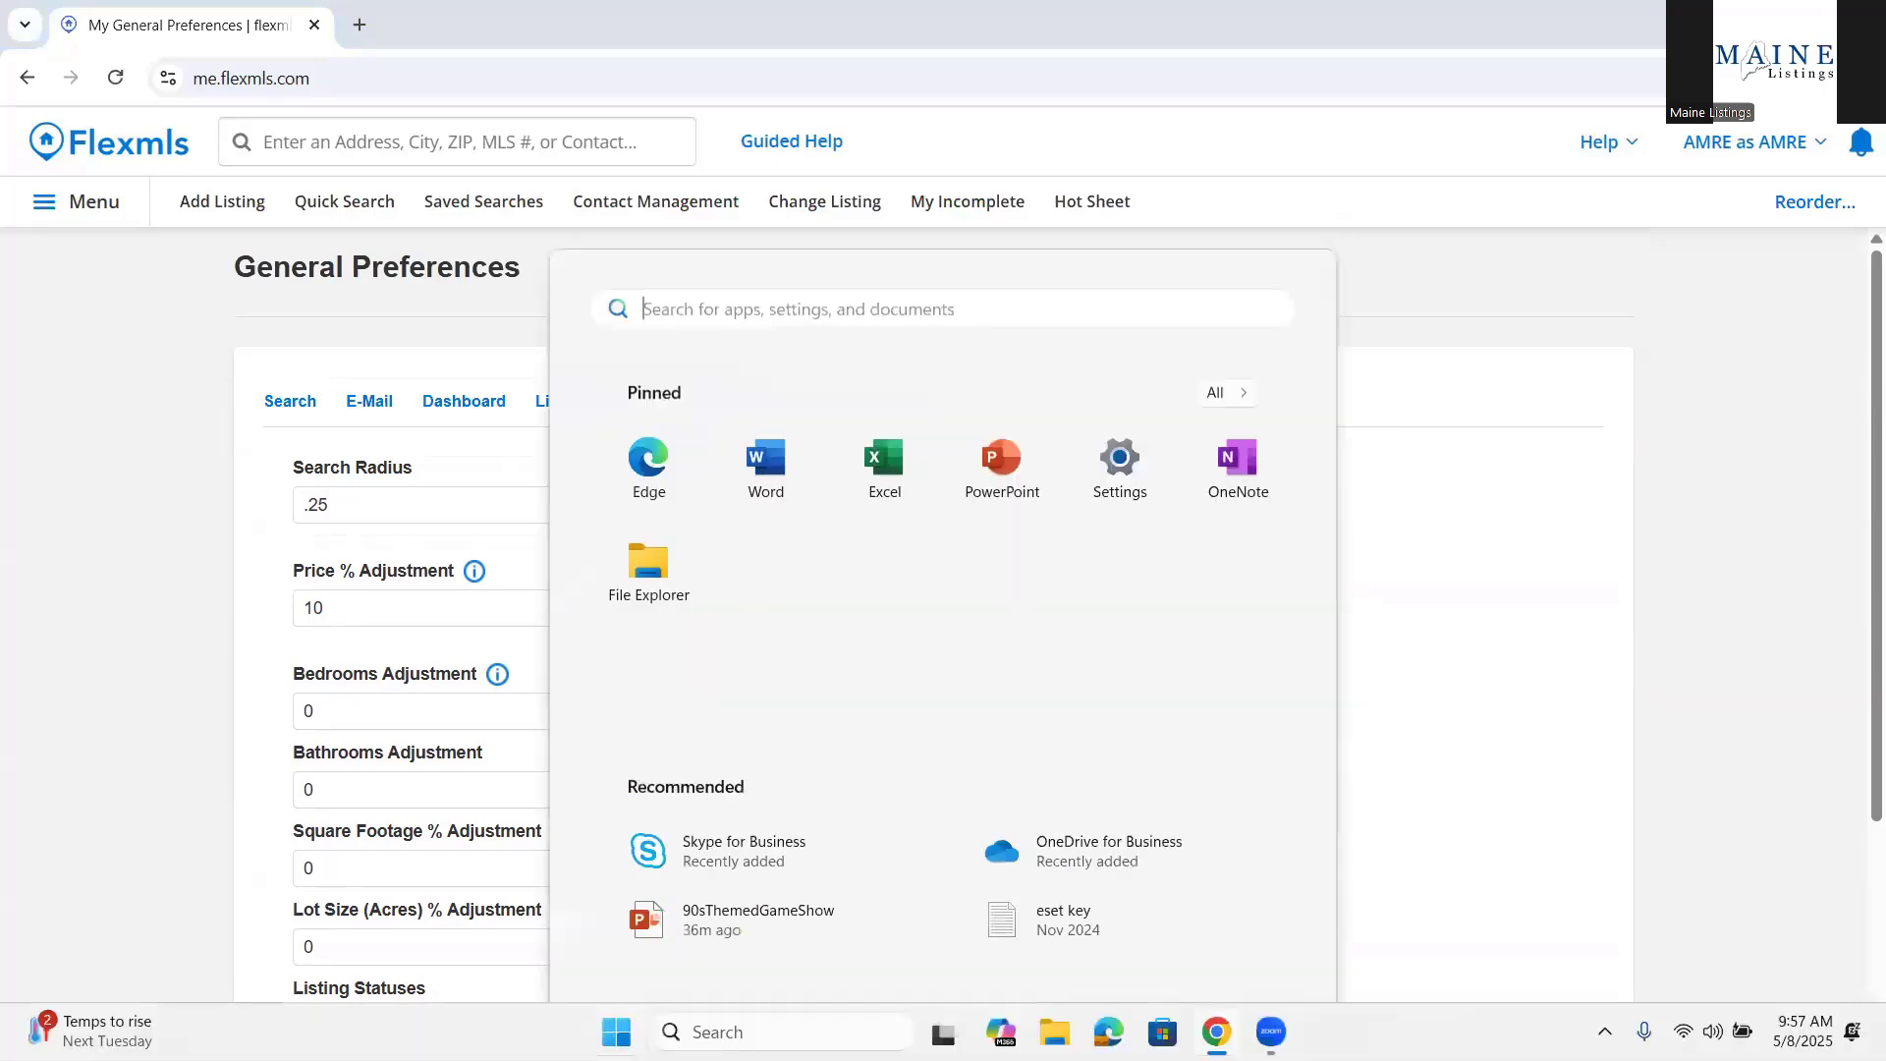
left_click(1526, 661)
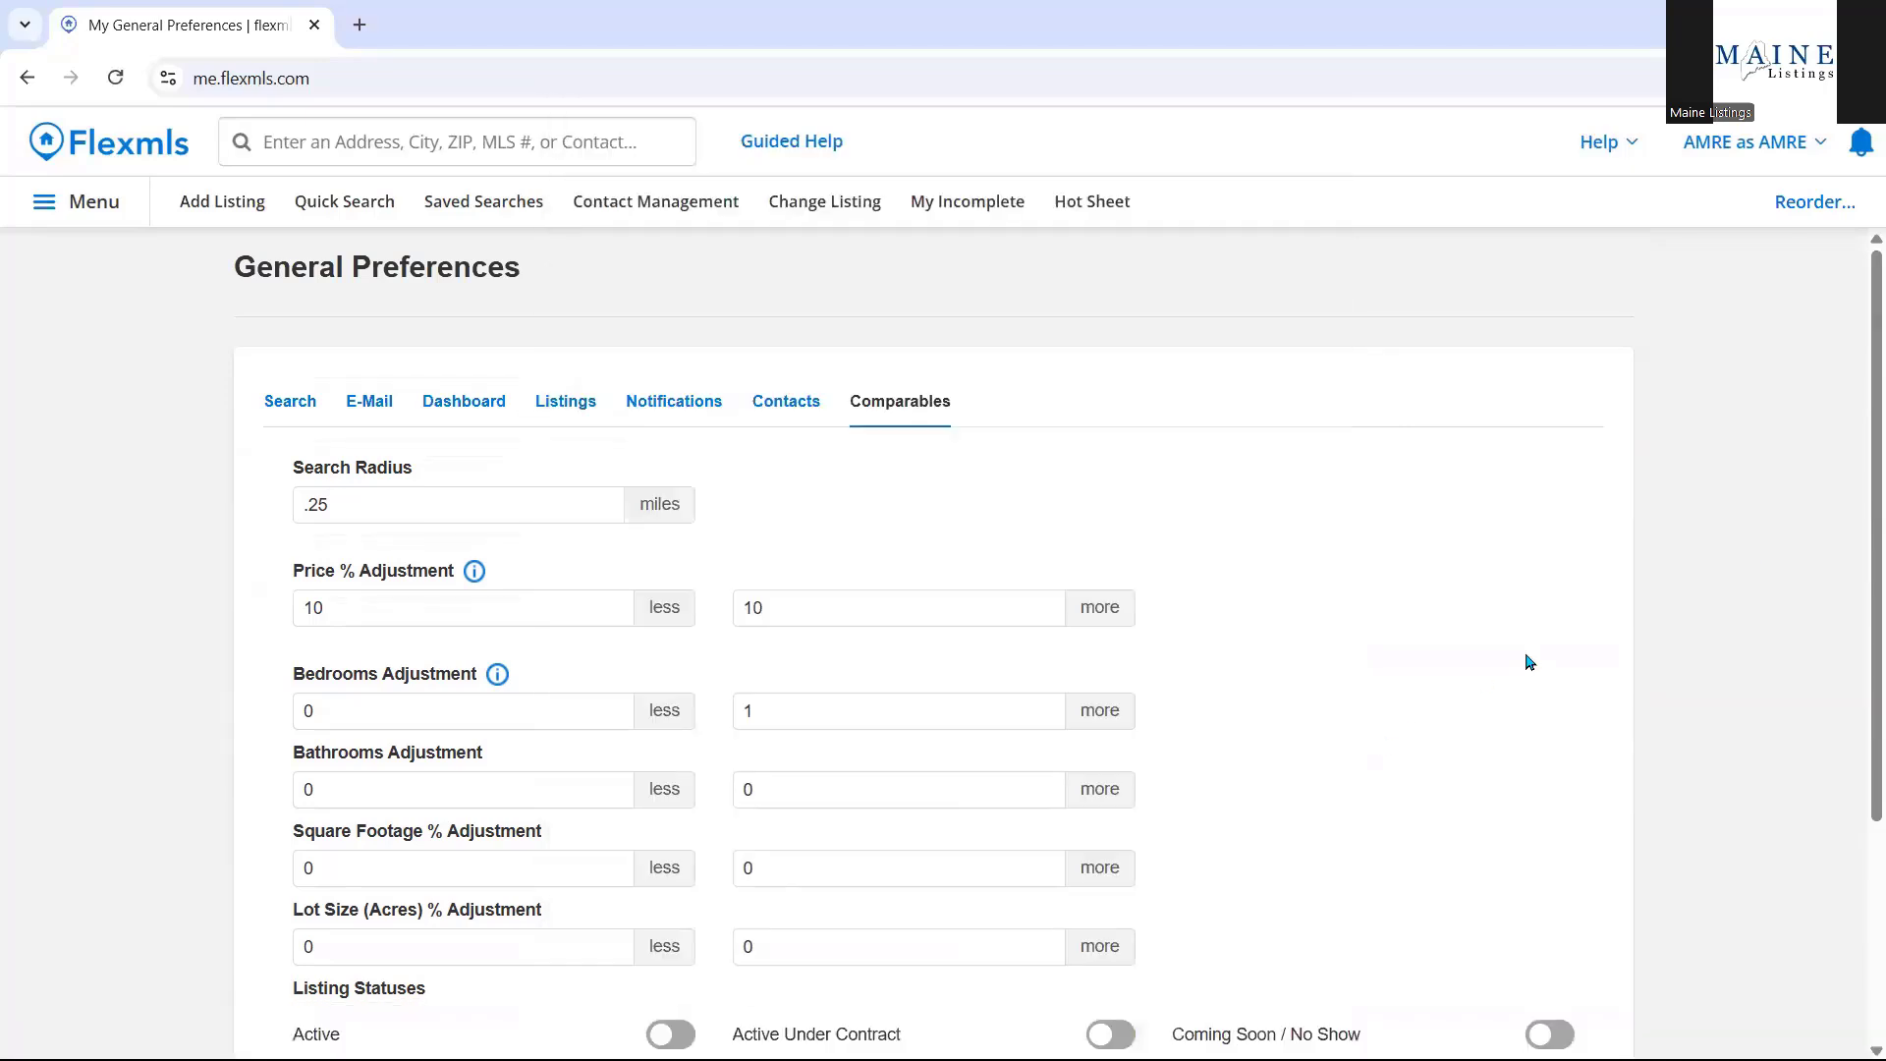
left_click(45, 201)
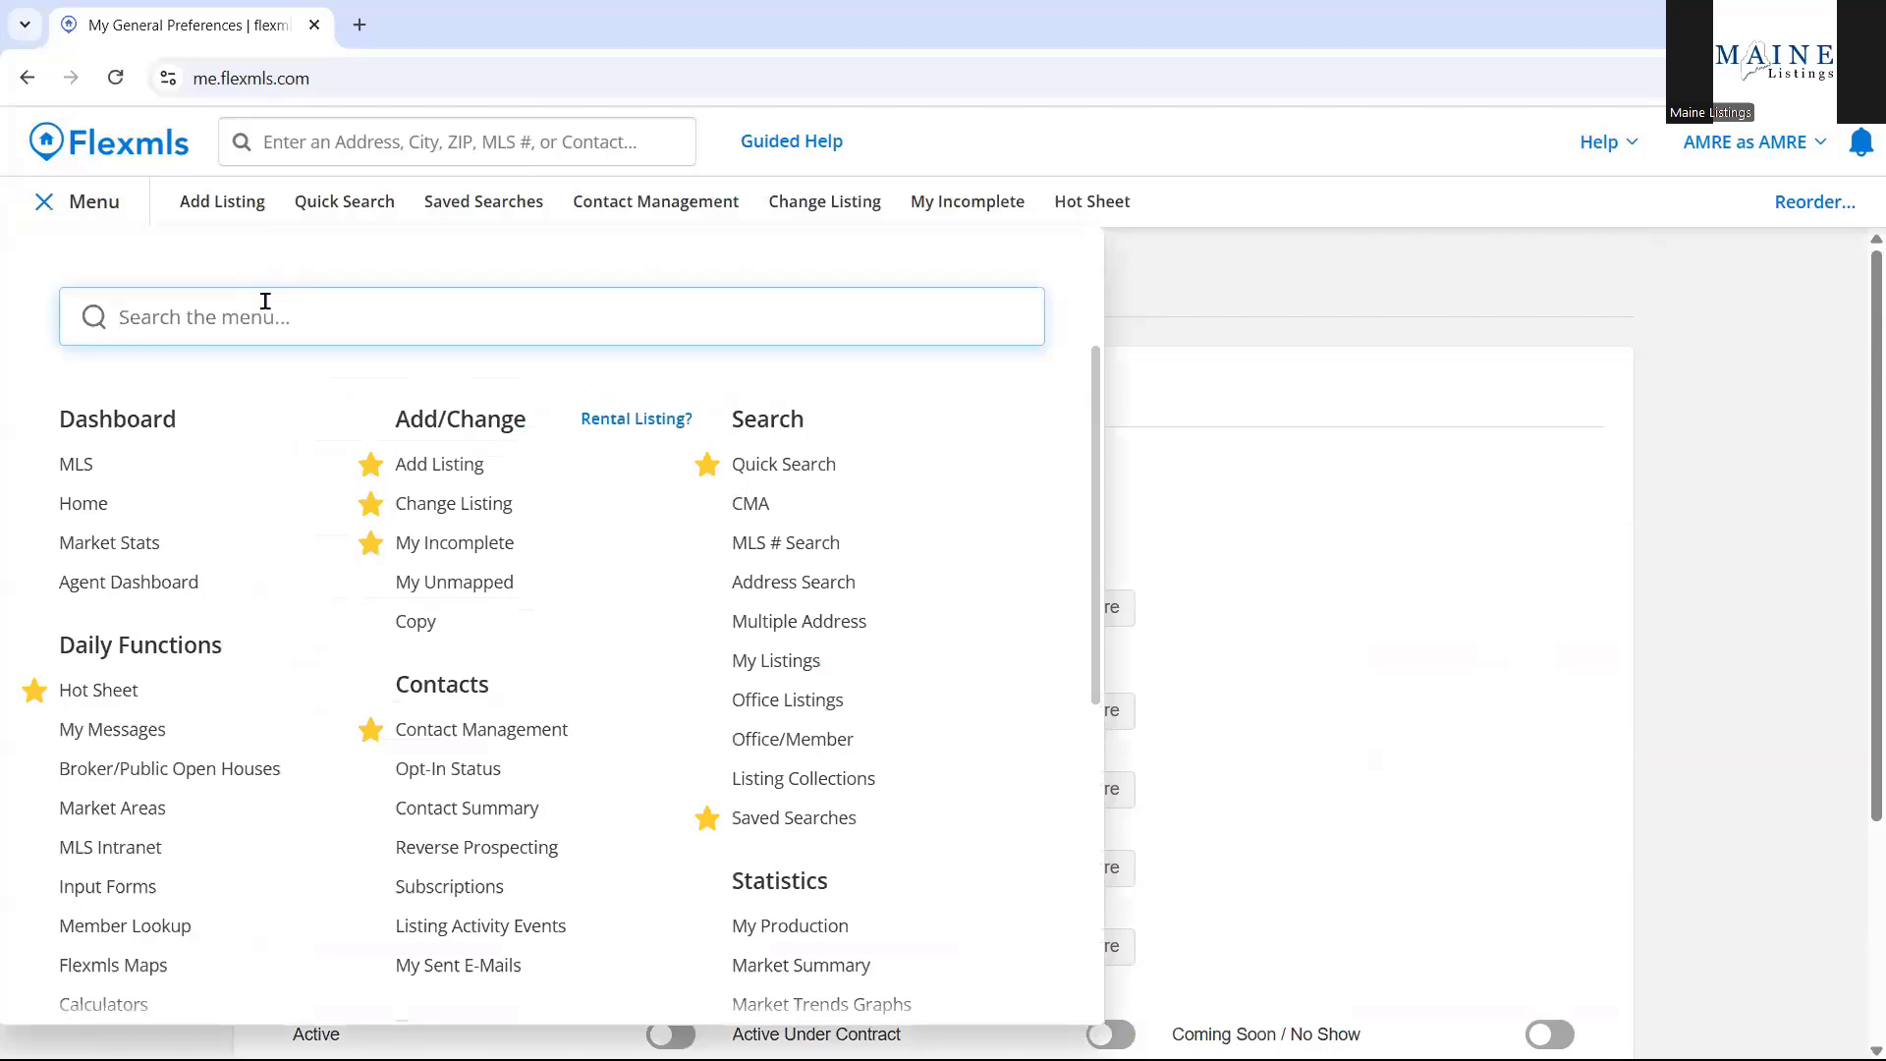
scroll(550, 589, "down", 5)
scroll(565, 612, "down", 1)
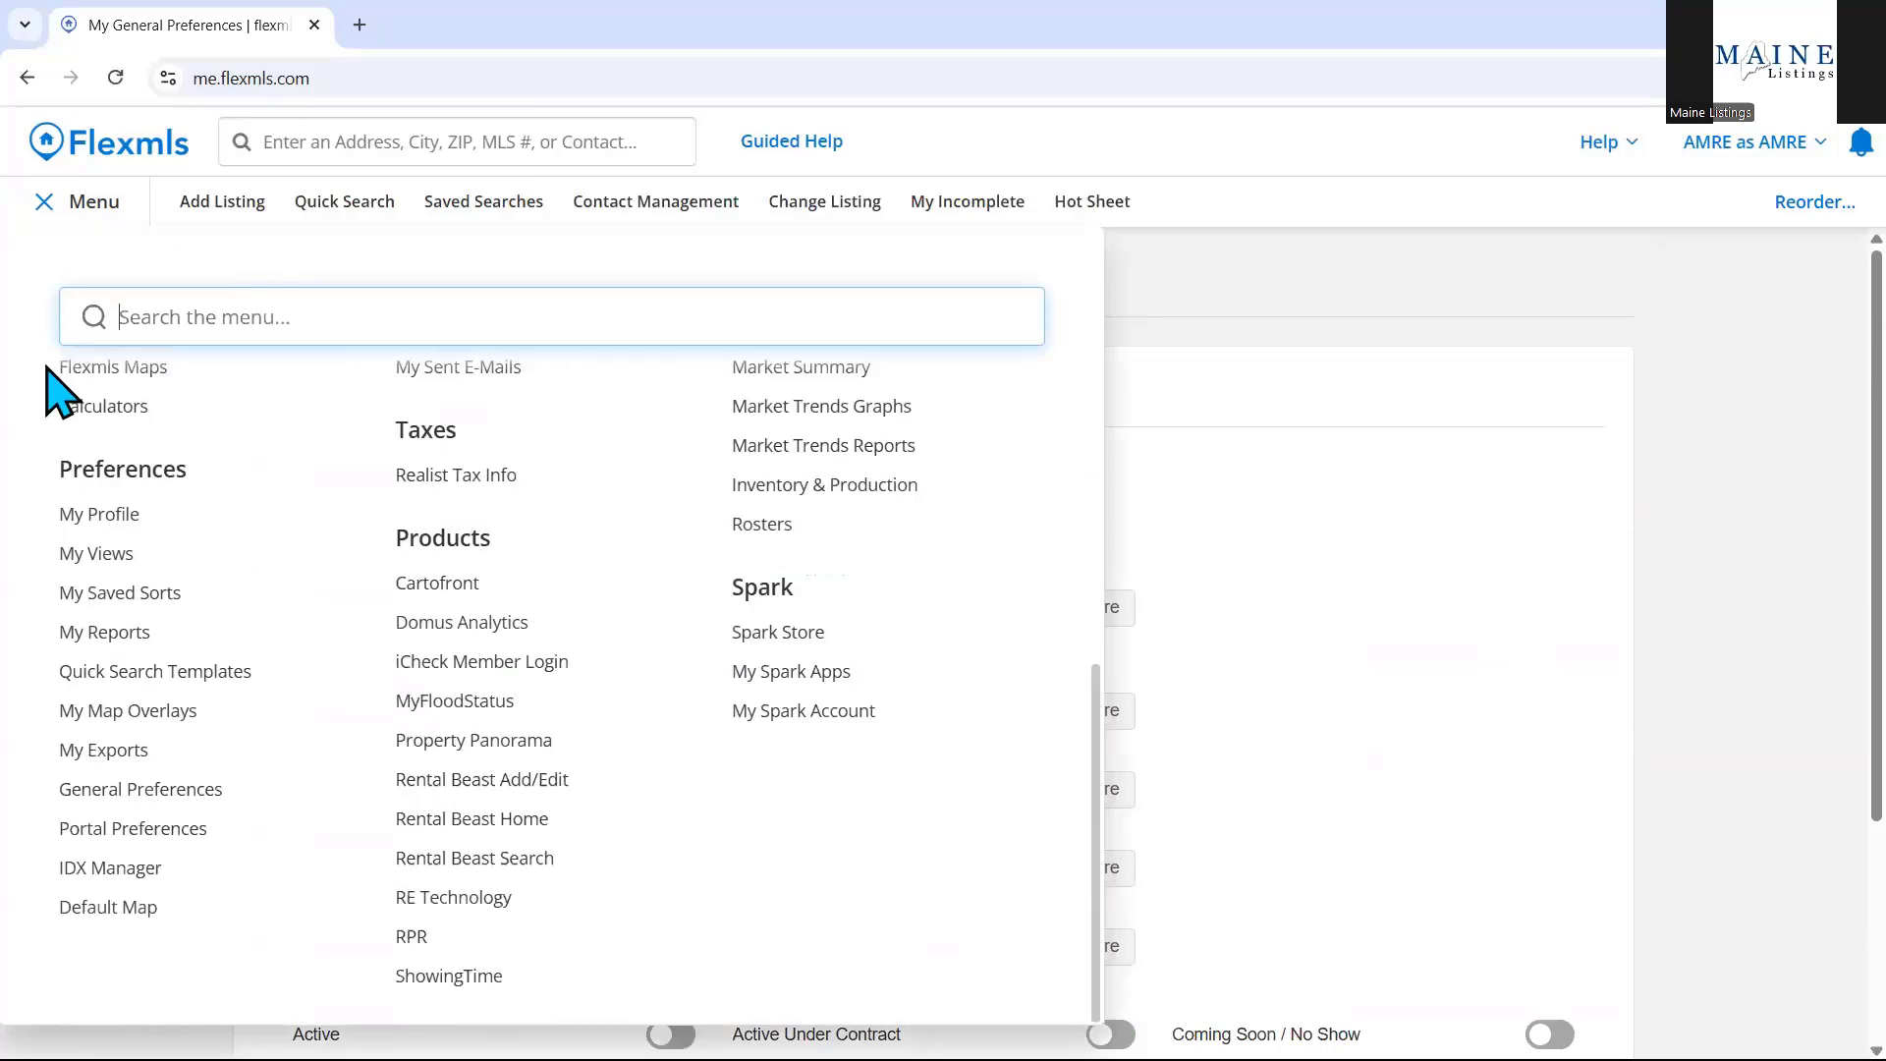
left_click(182, 831)
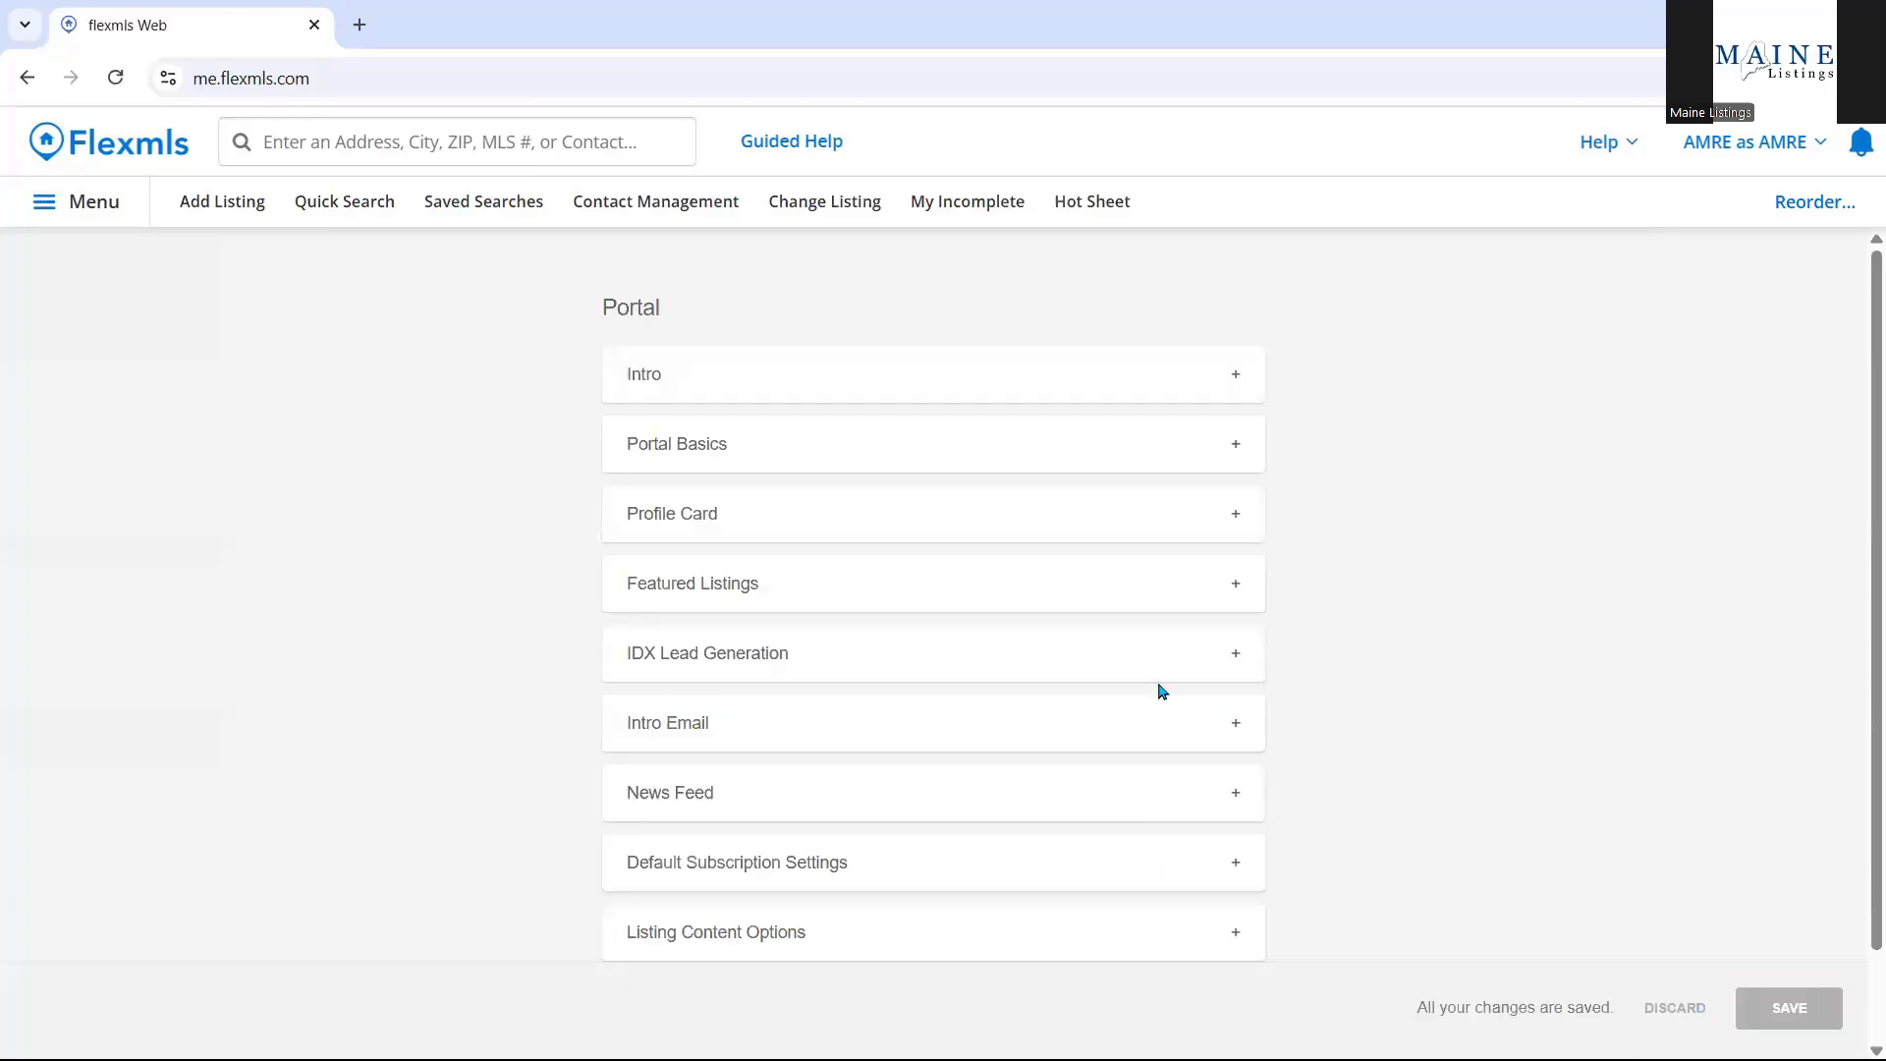
scroll(1160, 683, "down", 1)
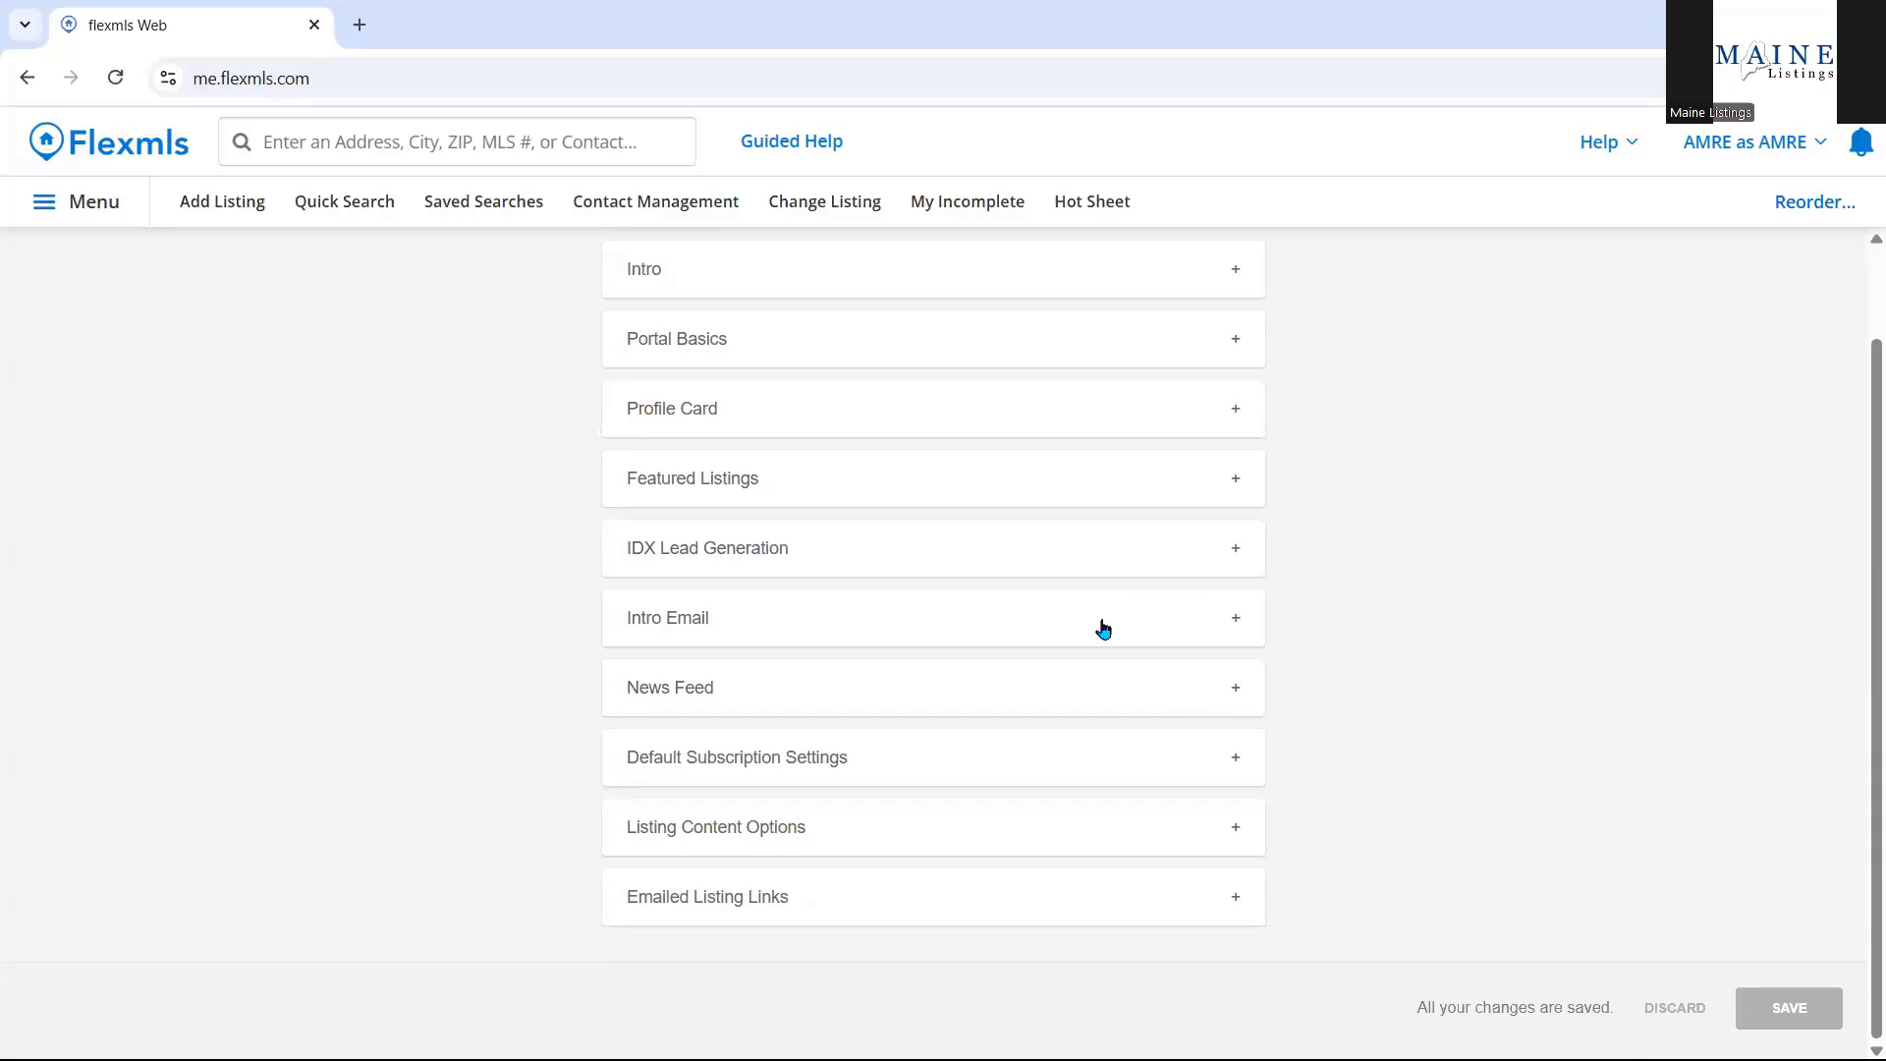
left_click(889, 358)
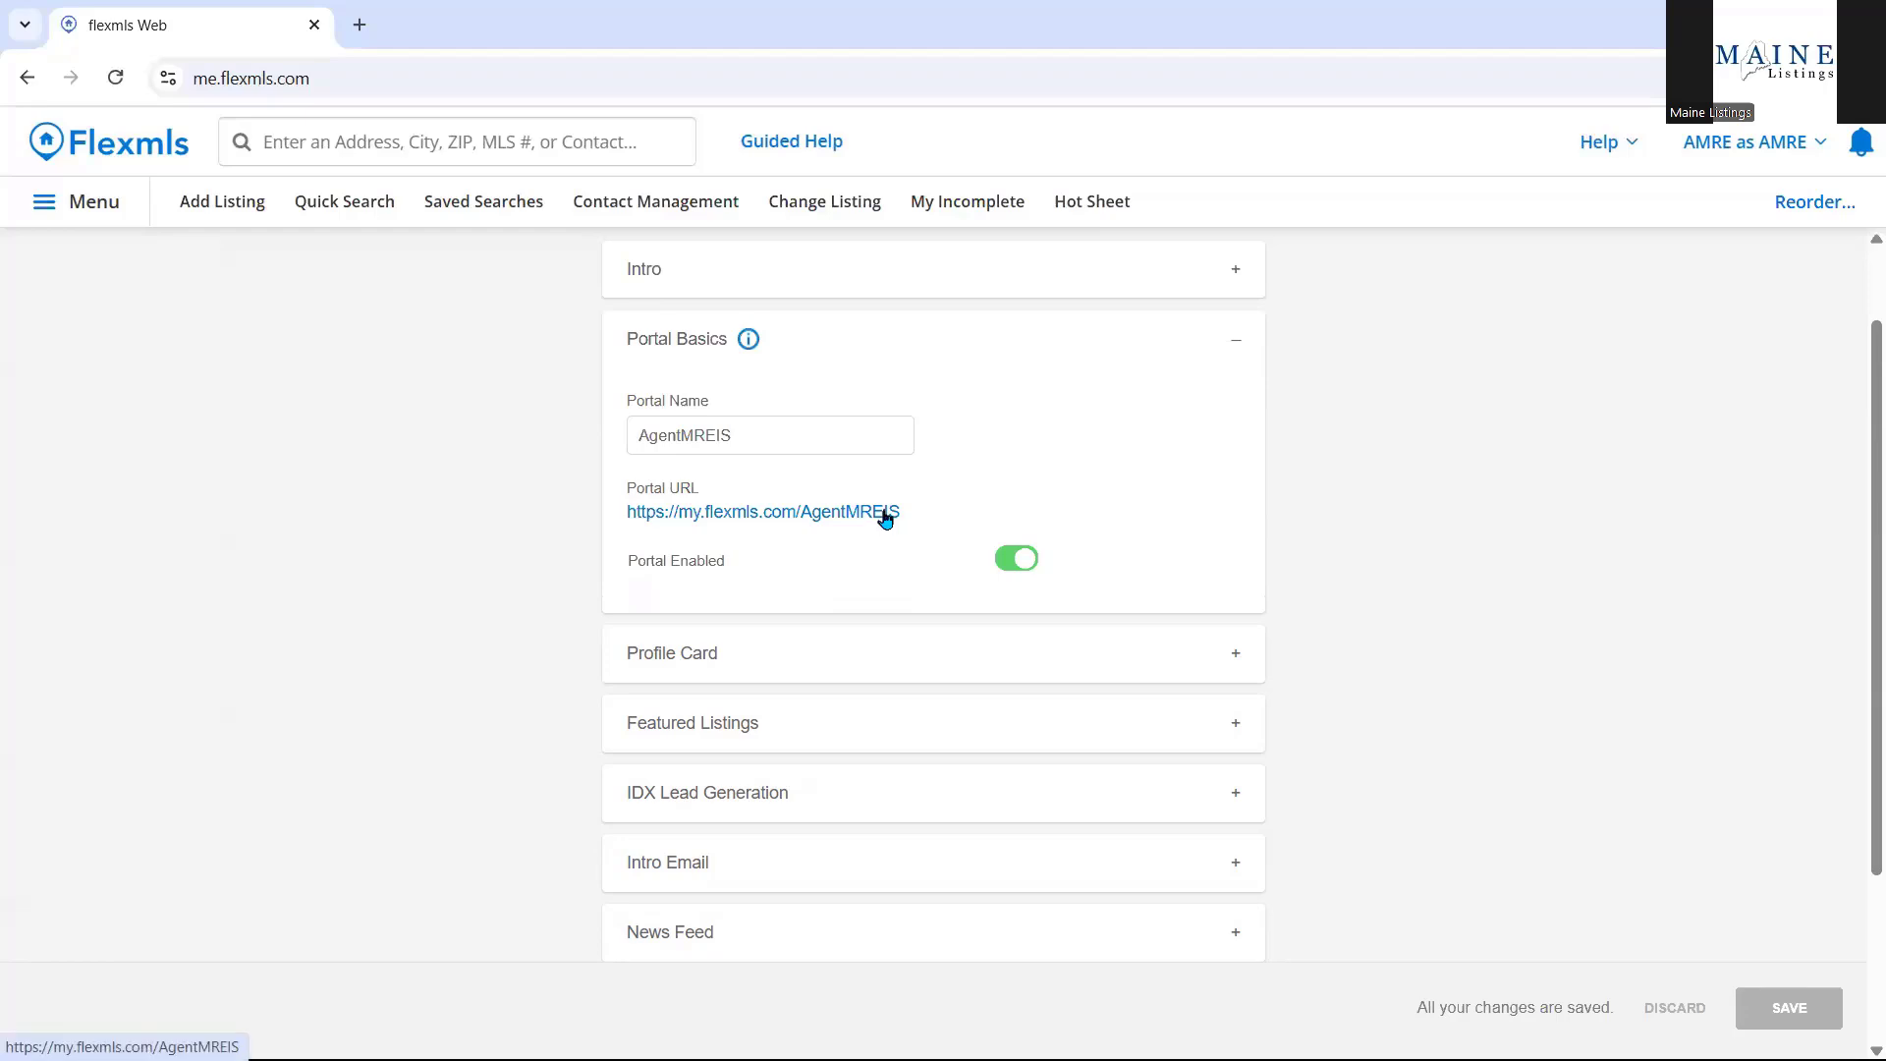
left_click(938, 344)
left_click(920, 285)
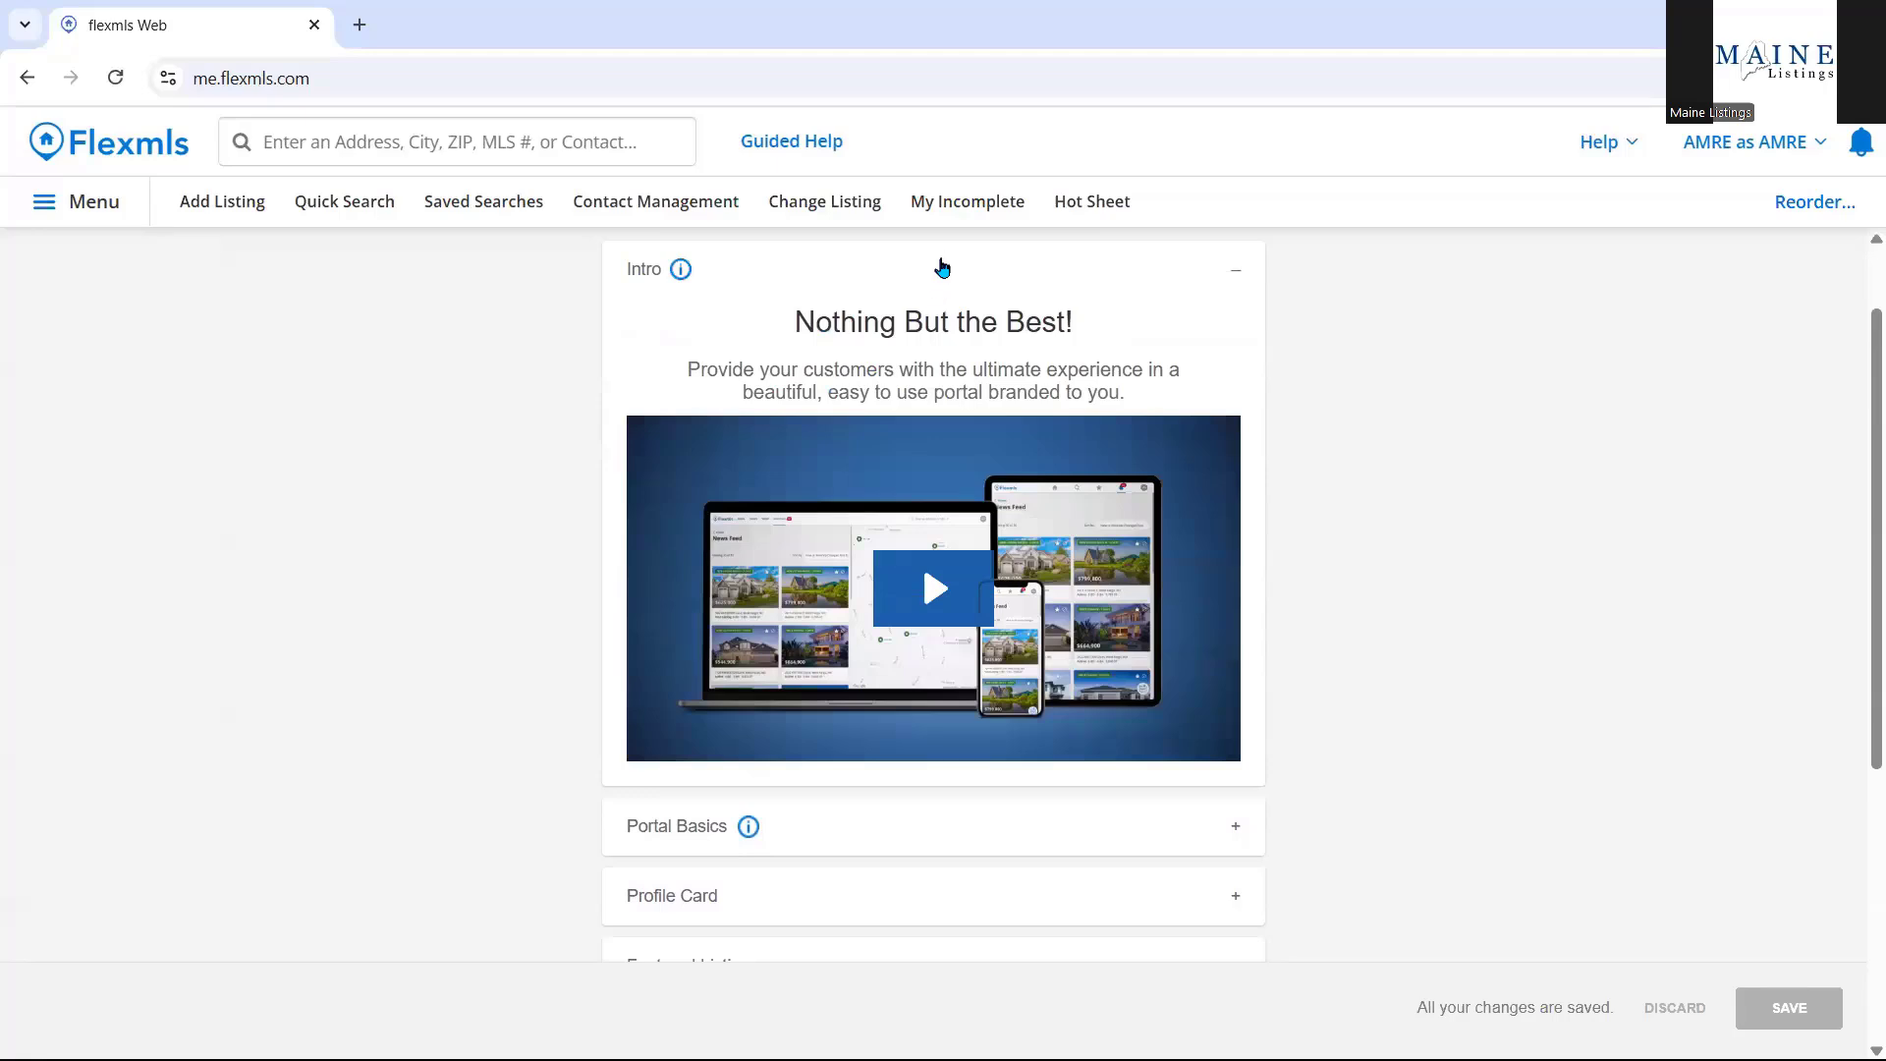
left_click(939, 280)
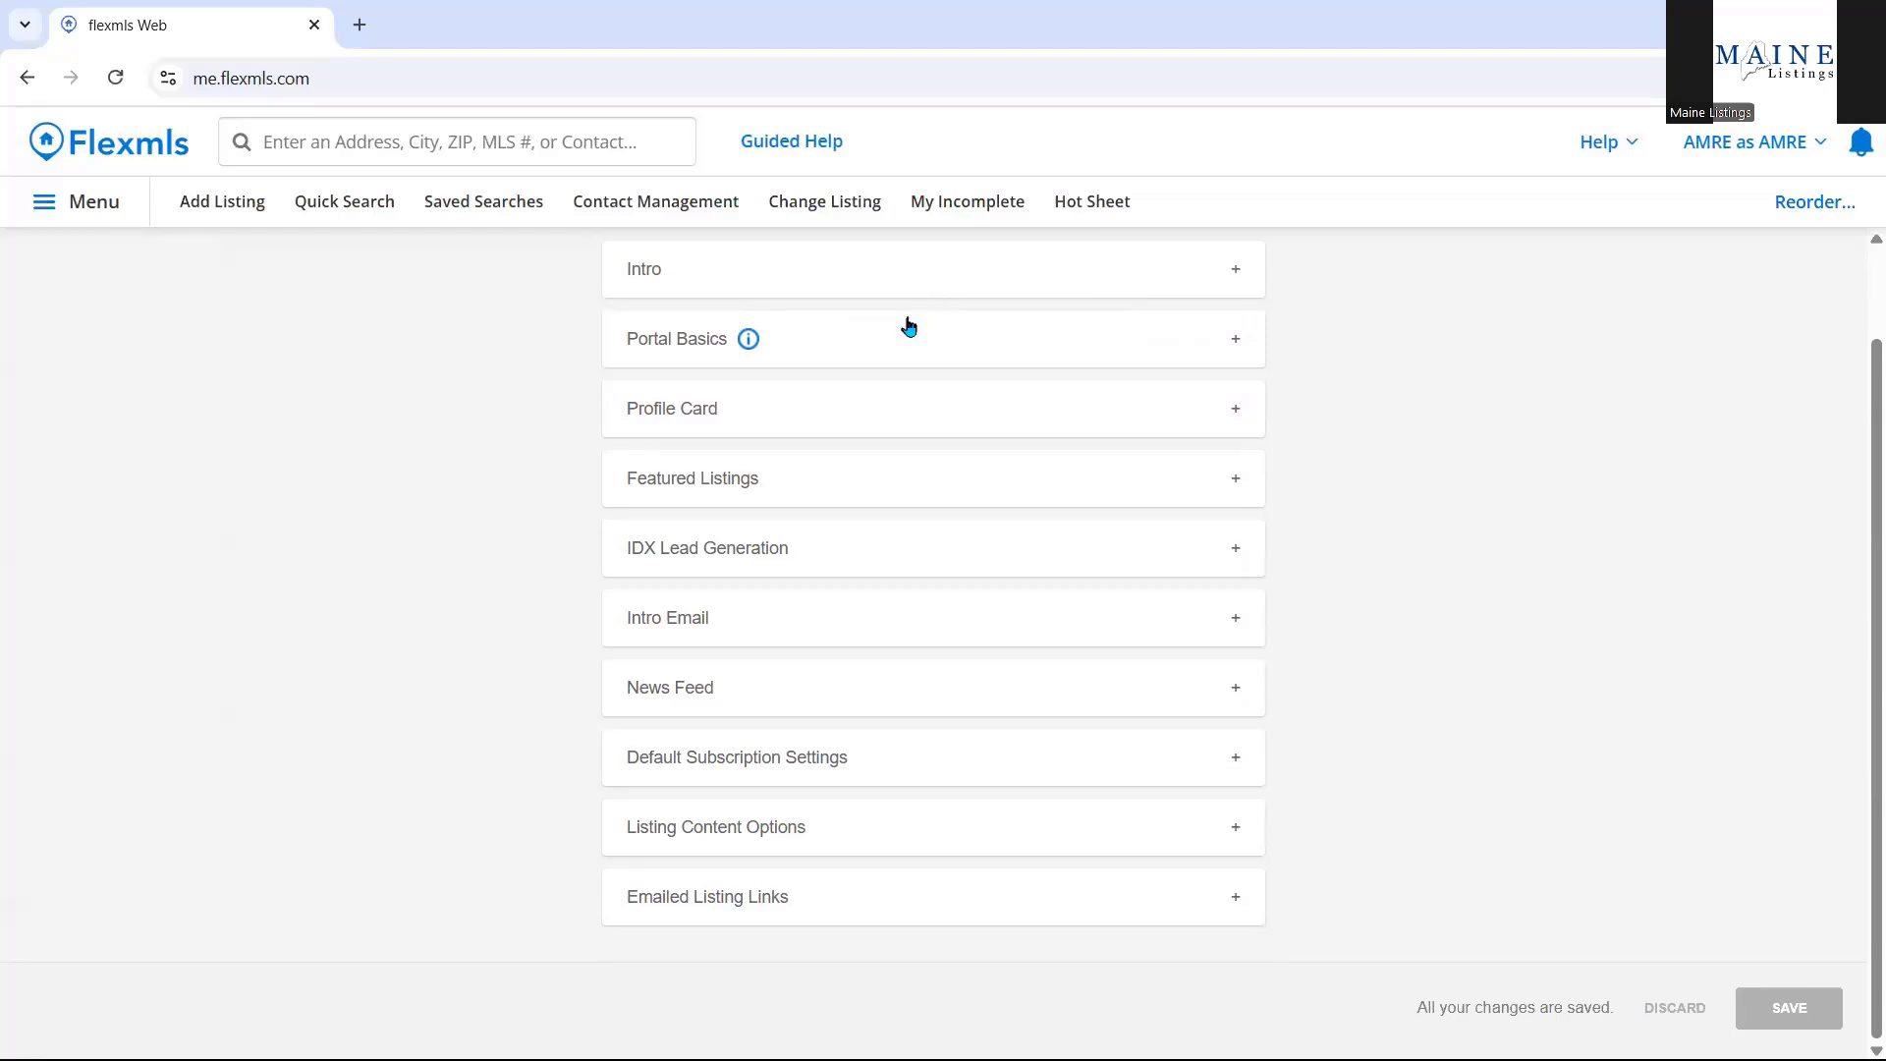
Hide Closed, Pending and Withdrawn listings from the portal News Feed, keeping Active Under Contract and Coming Soon.
left_click(783, 685)
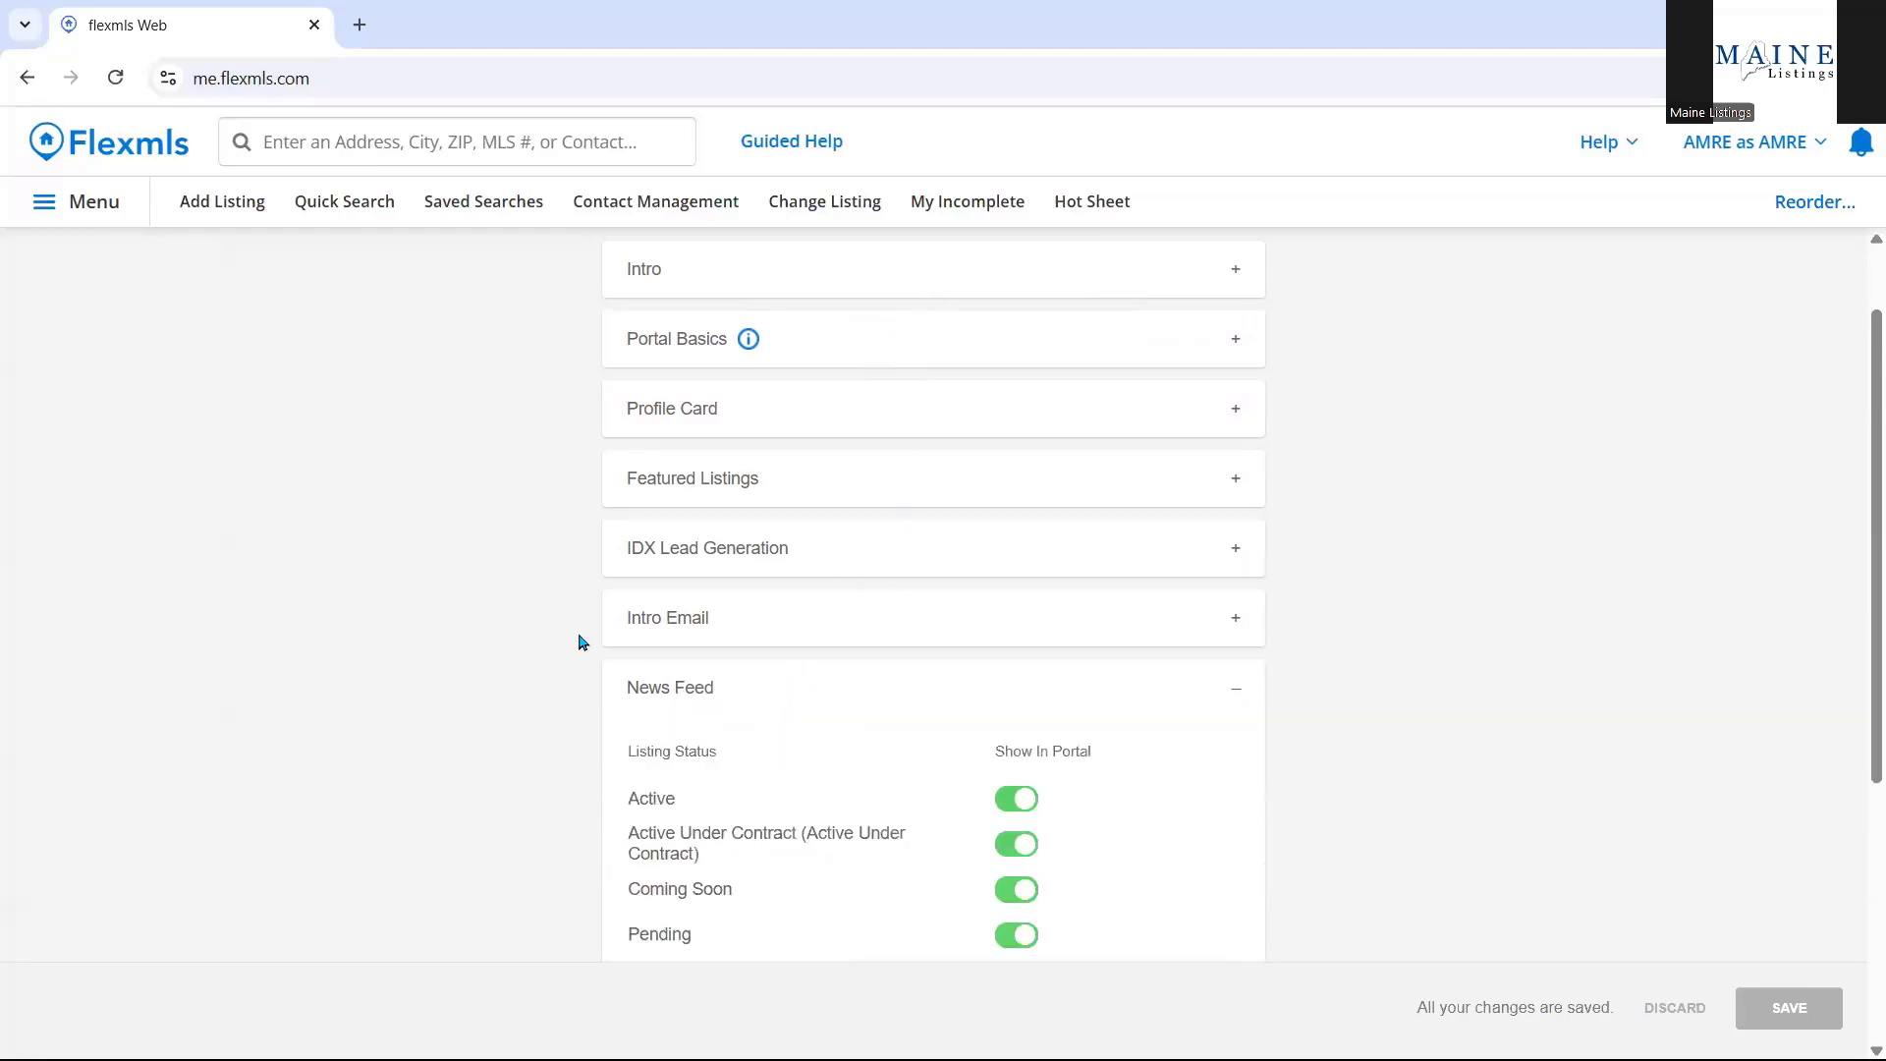
scroll(523, 613, "down", 1)
scroll(523, 613, "down", 1)
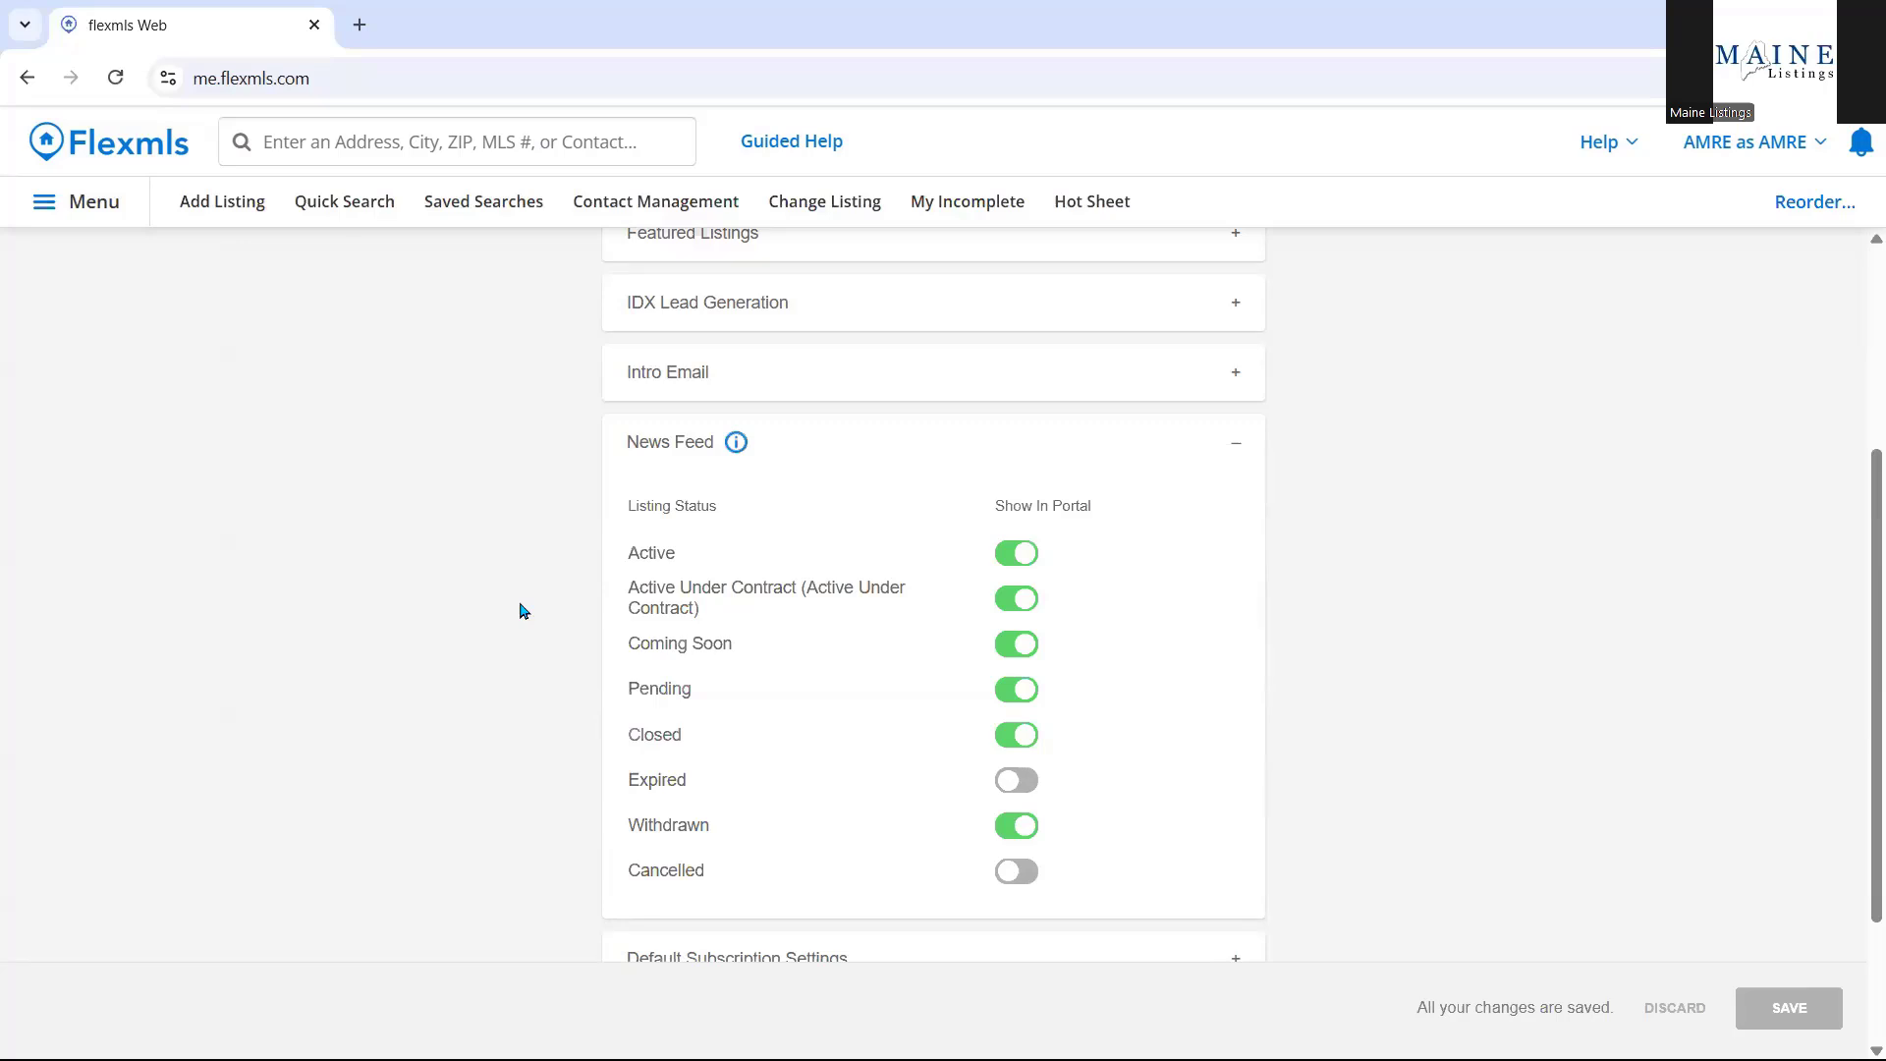
left_click(1019, 748)
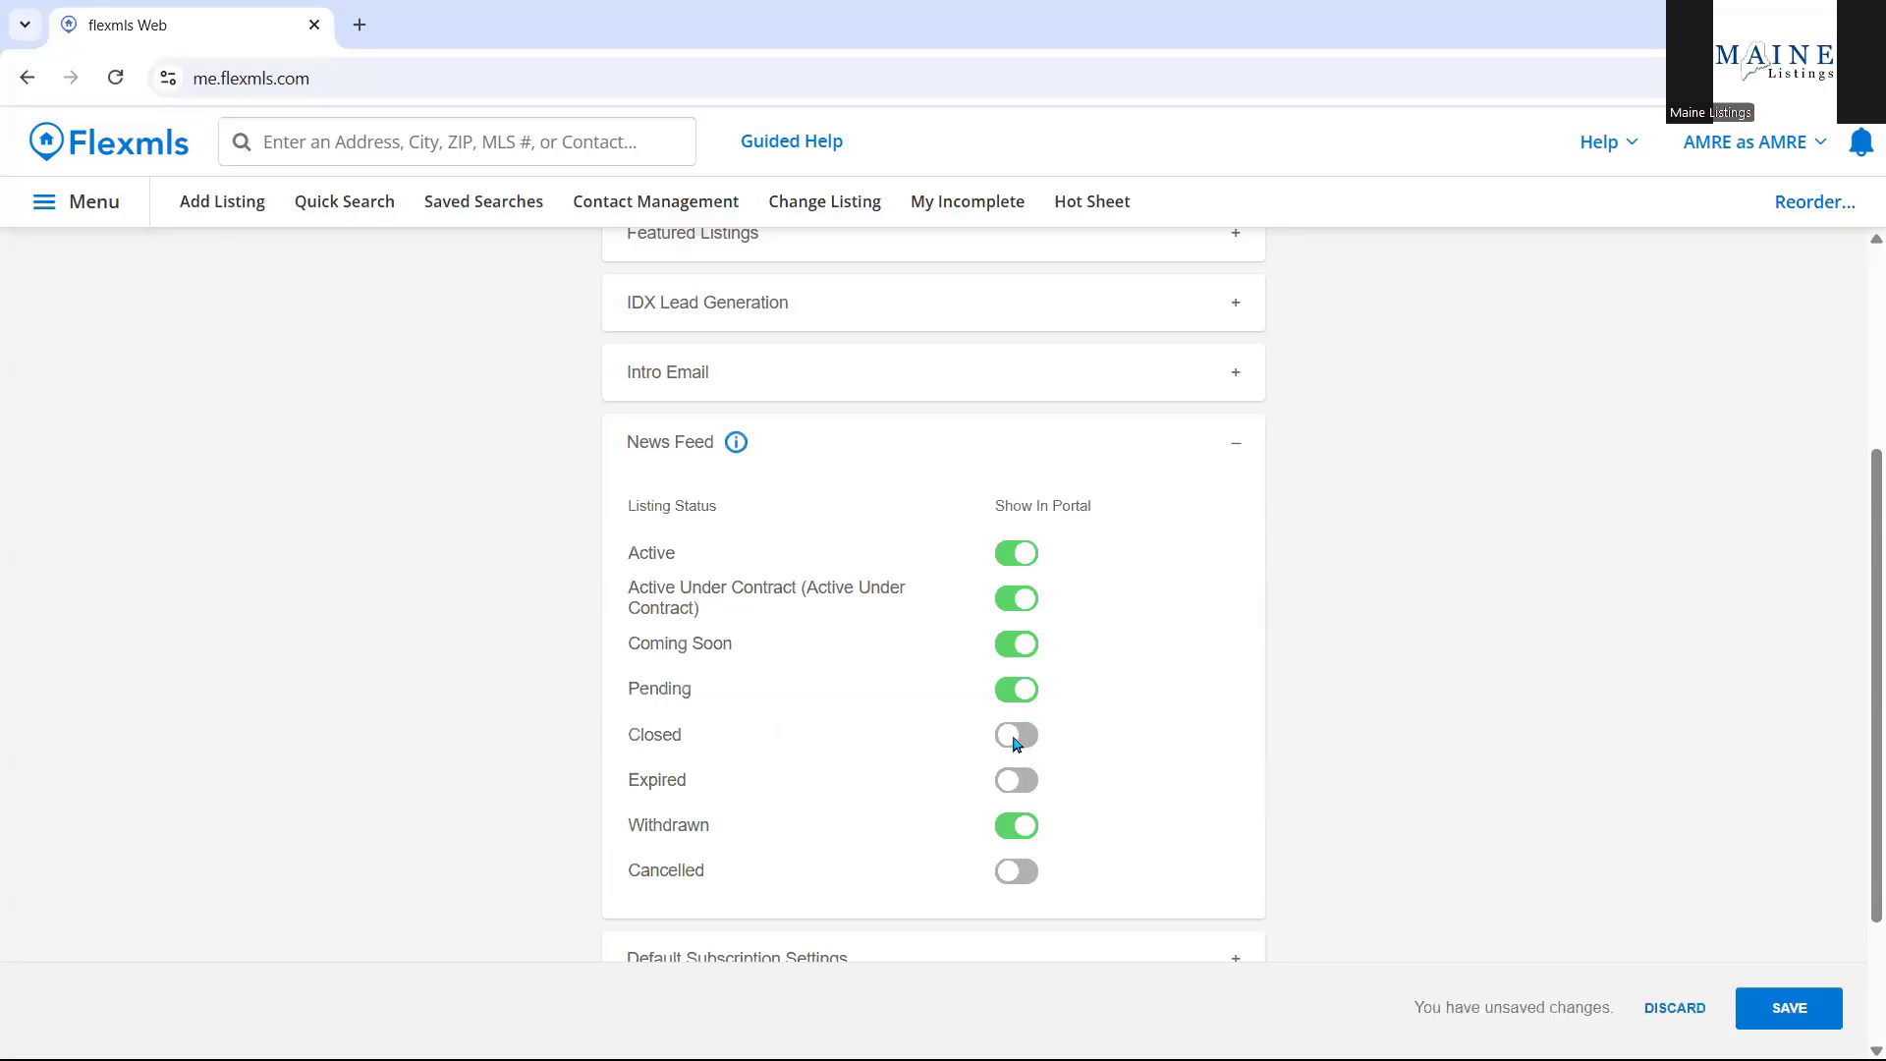
left_click(1017, 690)
left_click(1022, 828)
left_click(1018, 649)
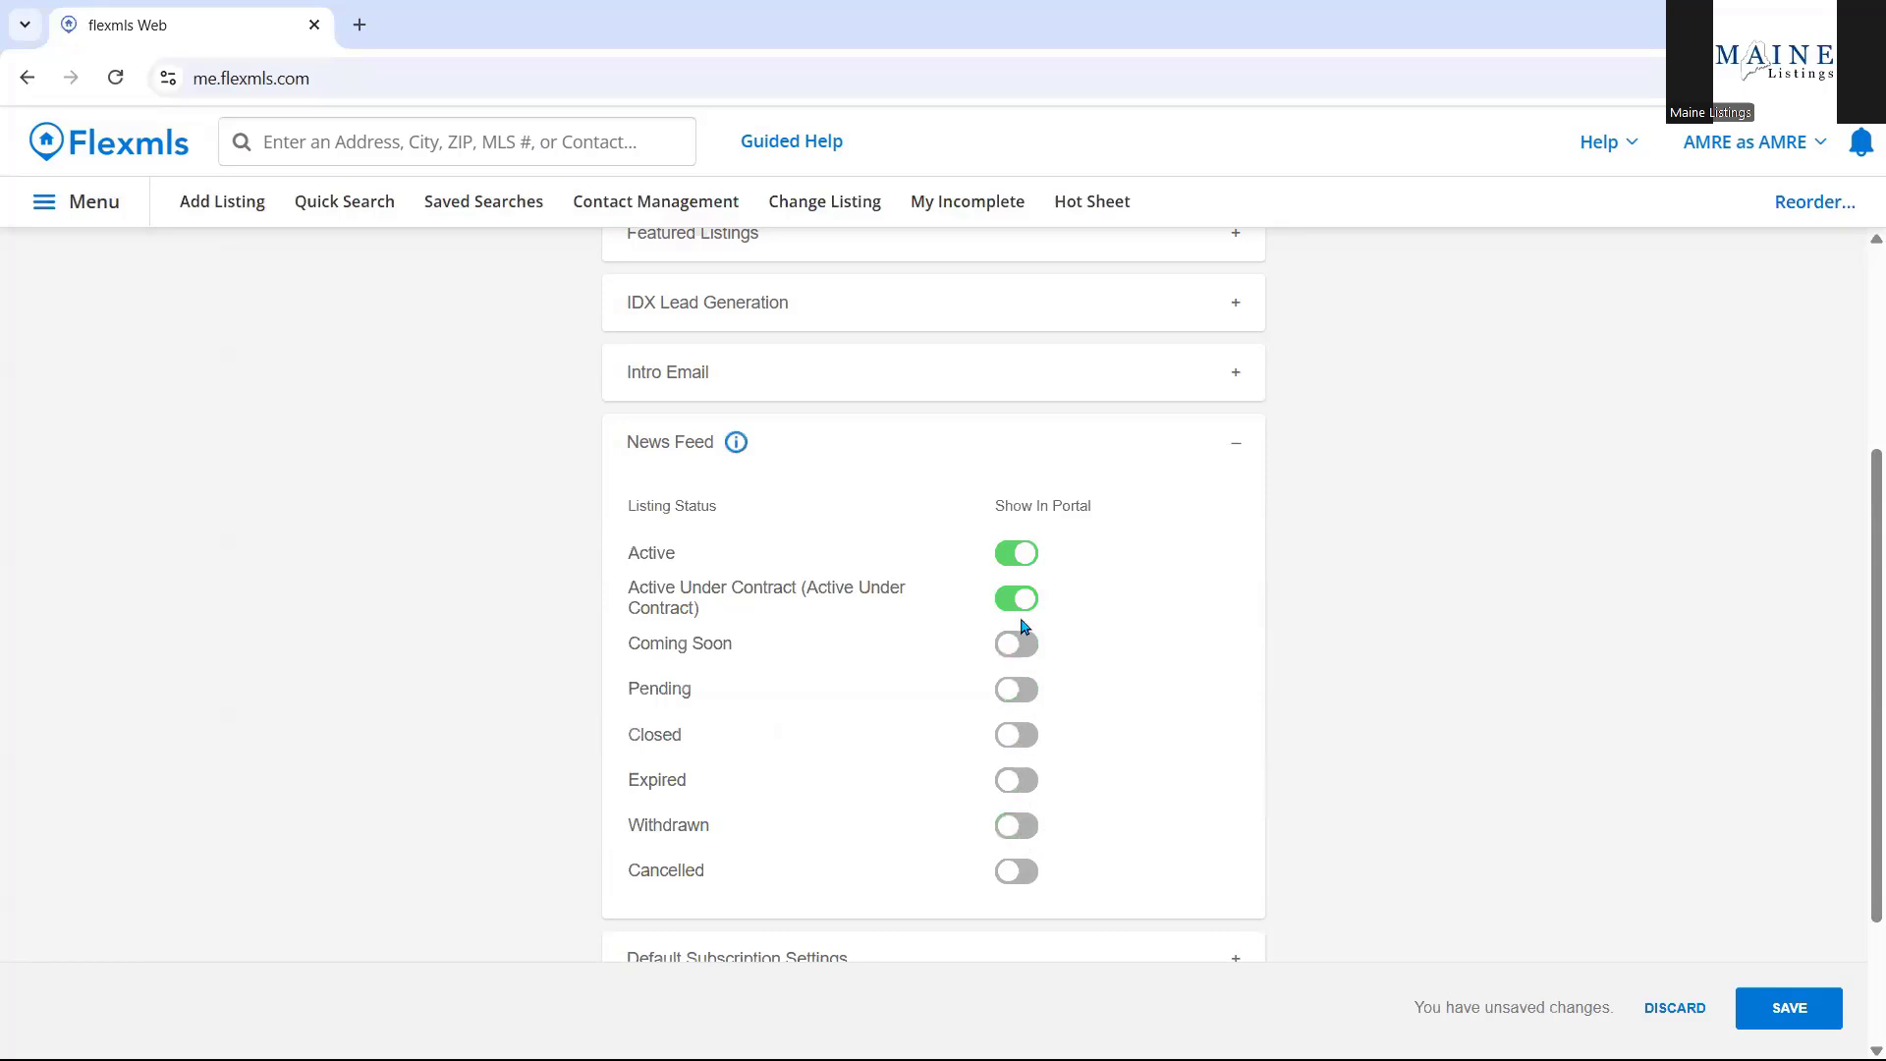
left_click(1025, 608)
left_click(1014, 601)
left_click(1008, 656)
left_click(893, 446)
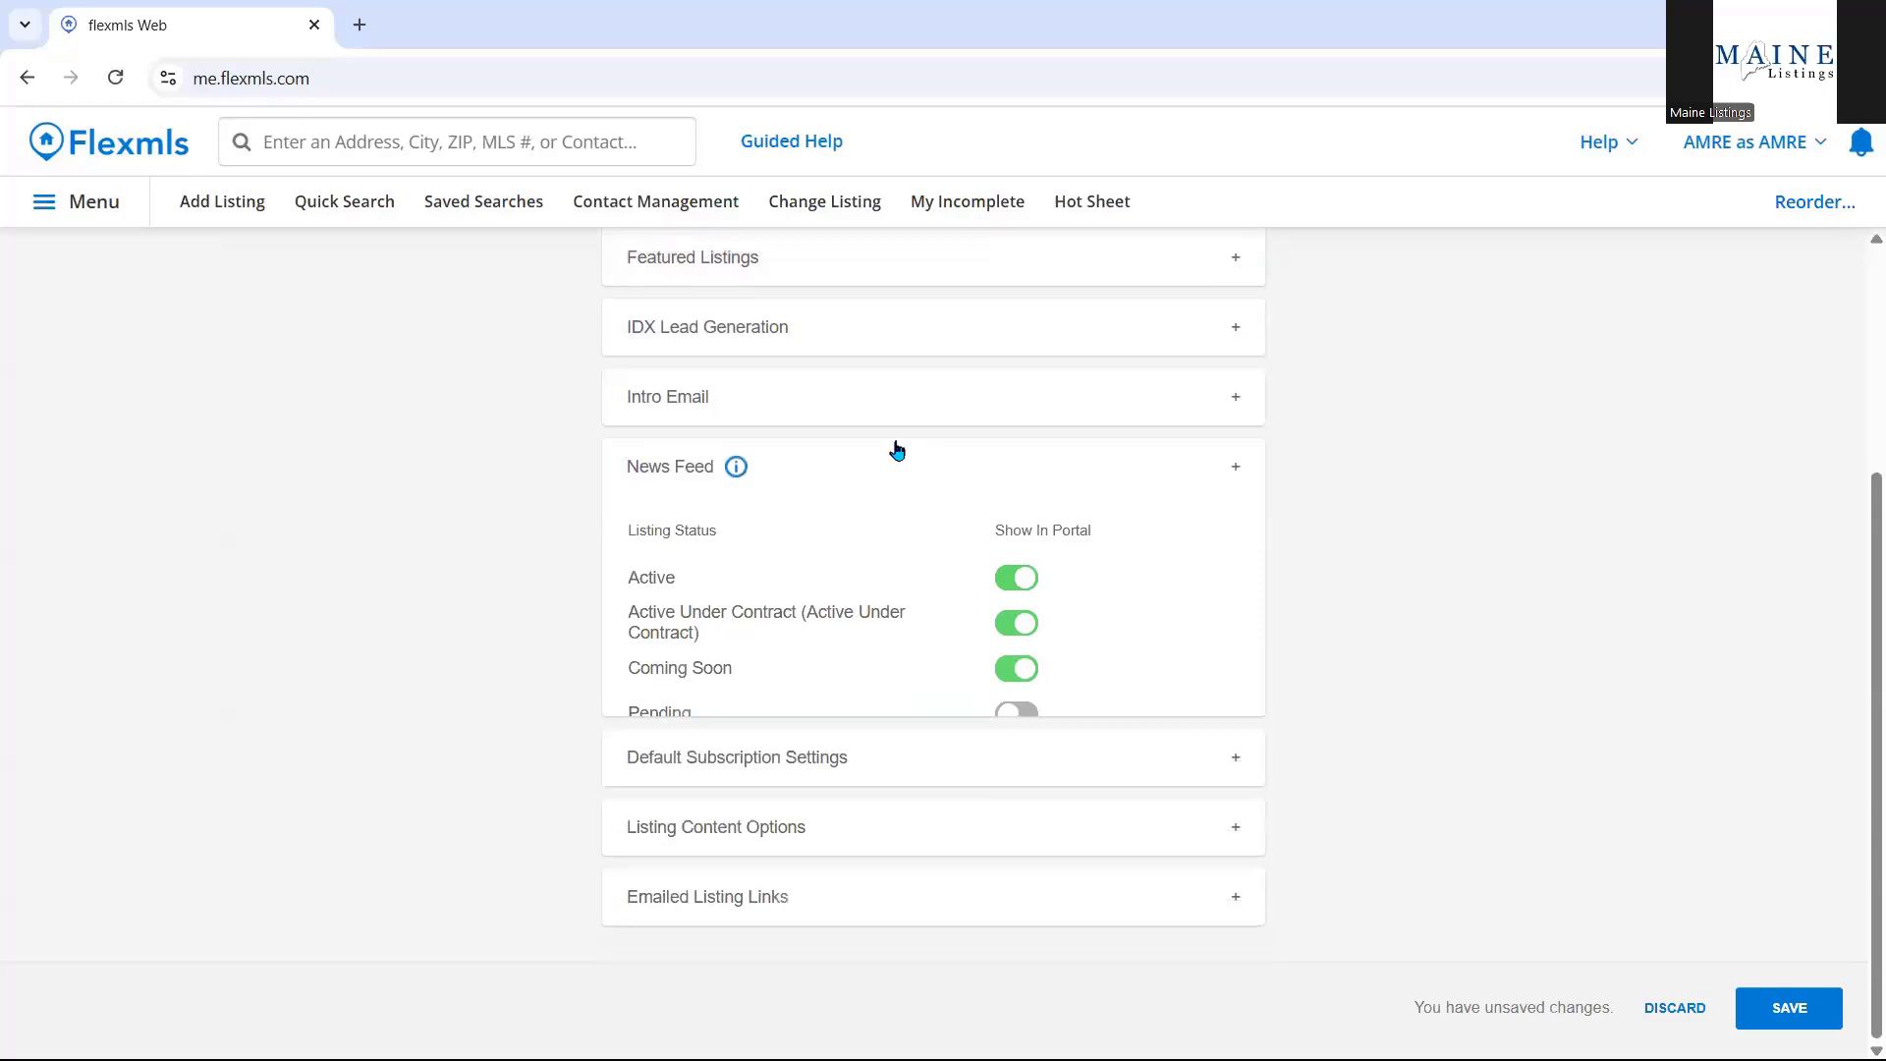
Enable Open House alerts by default in the portal Default Subscription Settings.
left_click(875, 775)
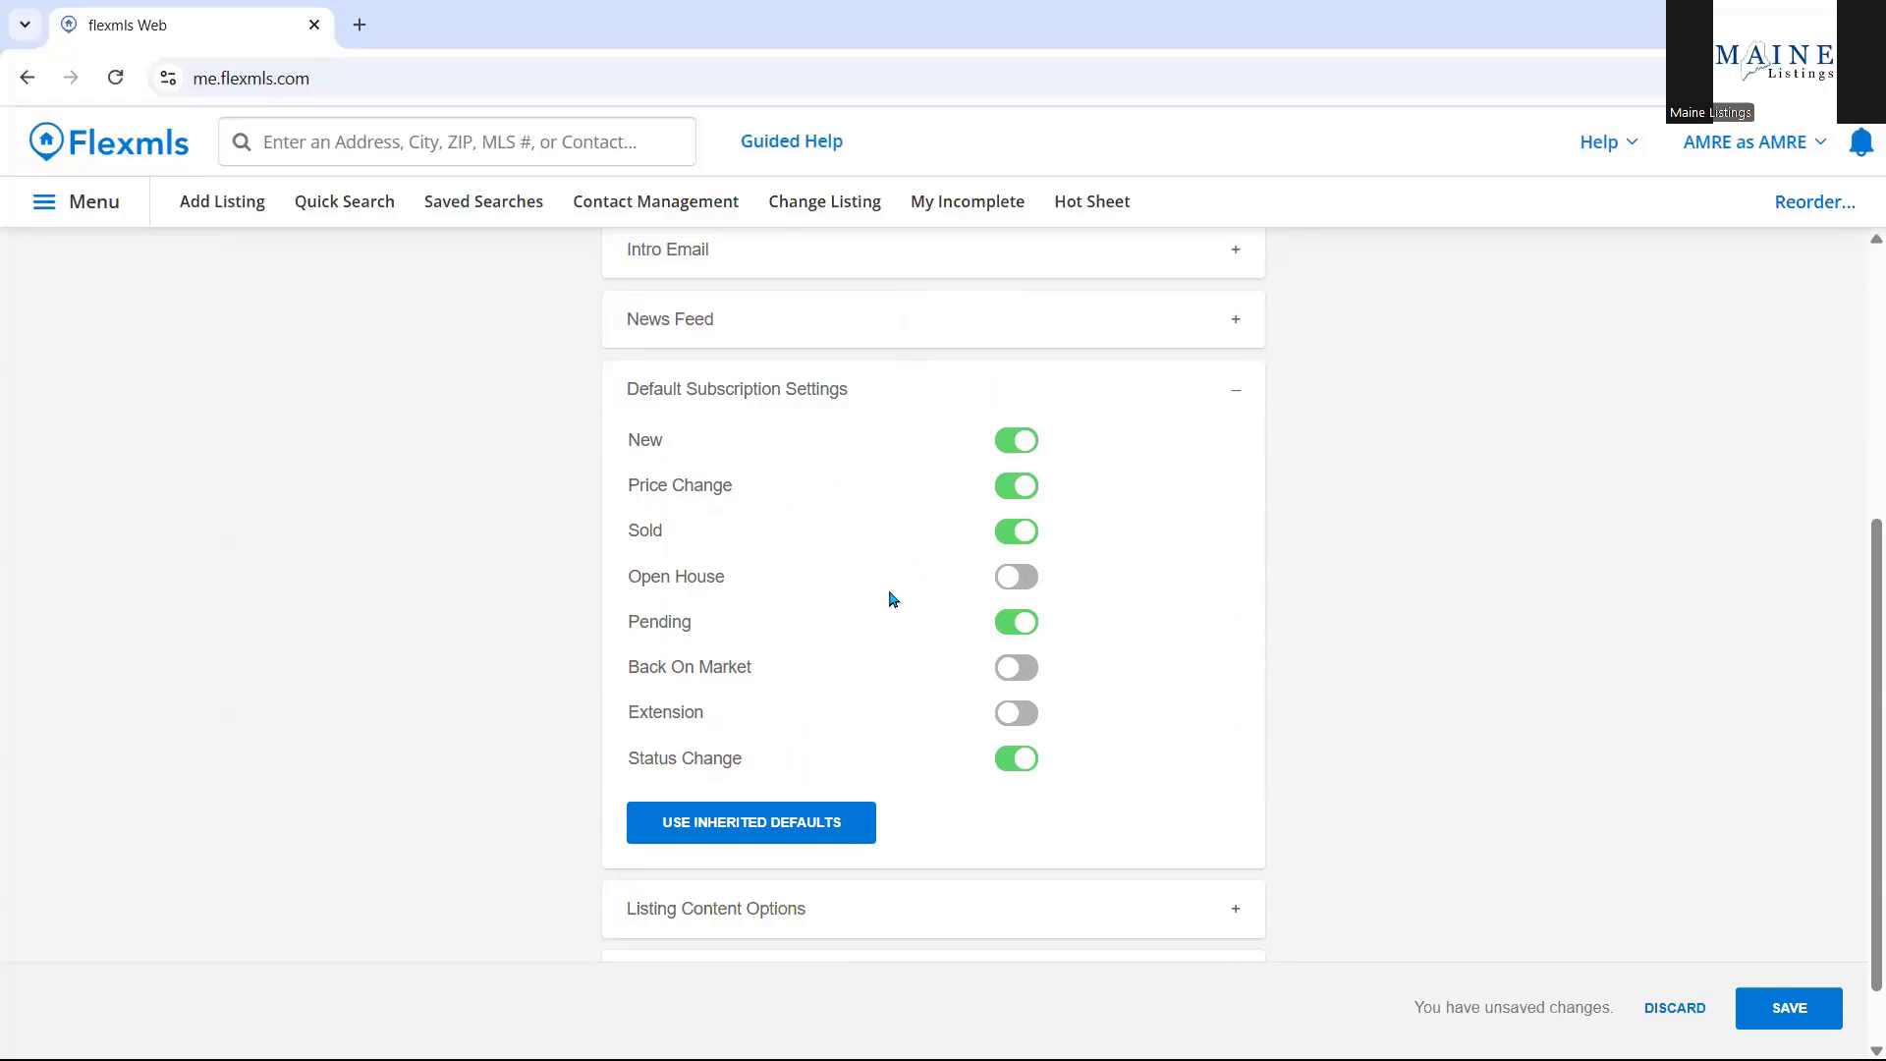
left_click(1000, 585)
Review Listing Content Options, then leave the Portal preferences unsaved for the Agent Dashboard.
left_click(1114, 407)
left_click(929, 854)
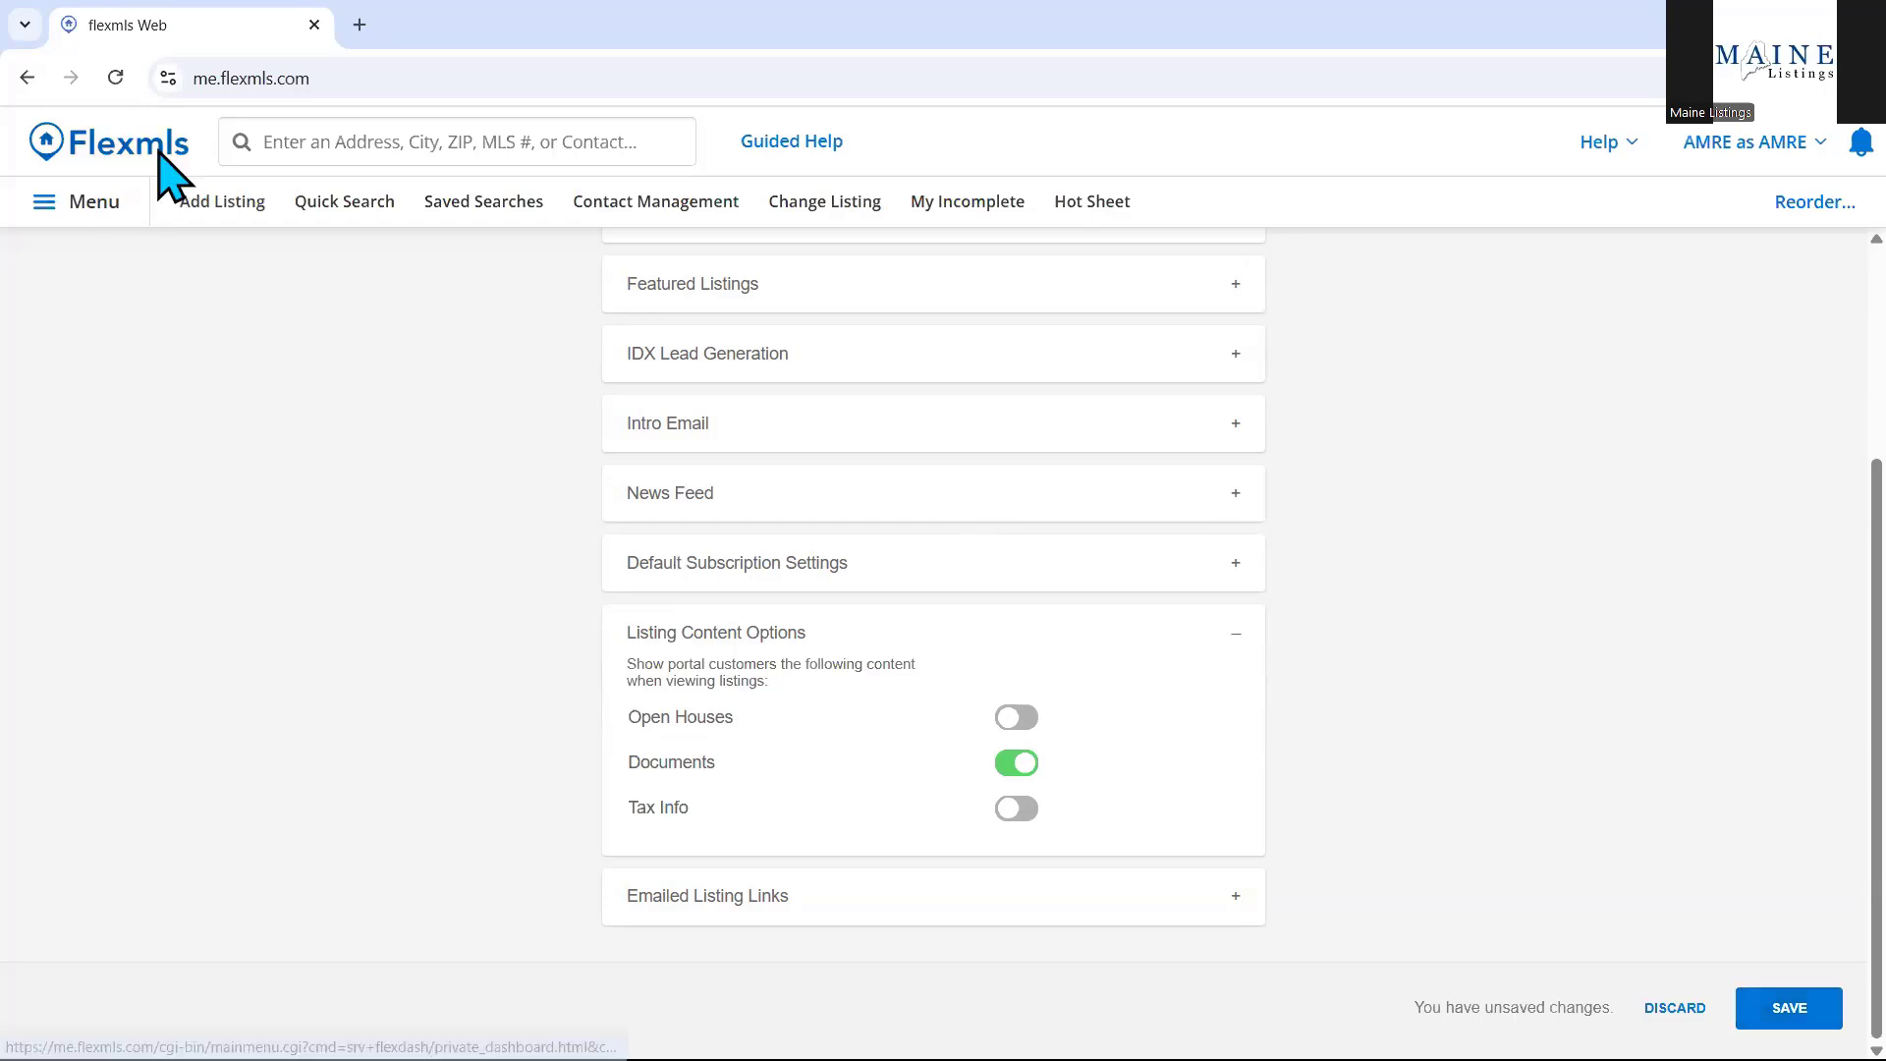
left_click(165, 159)
left_click(1049, 240)
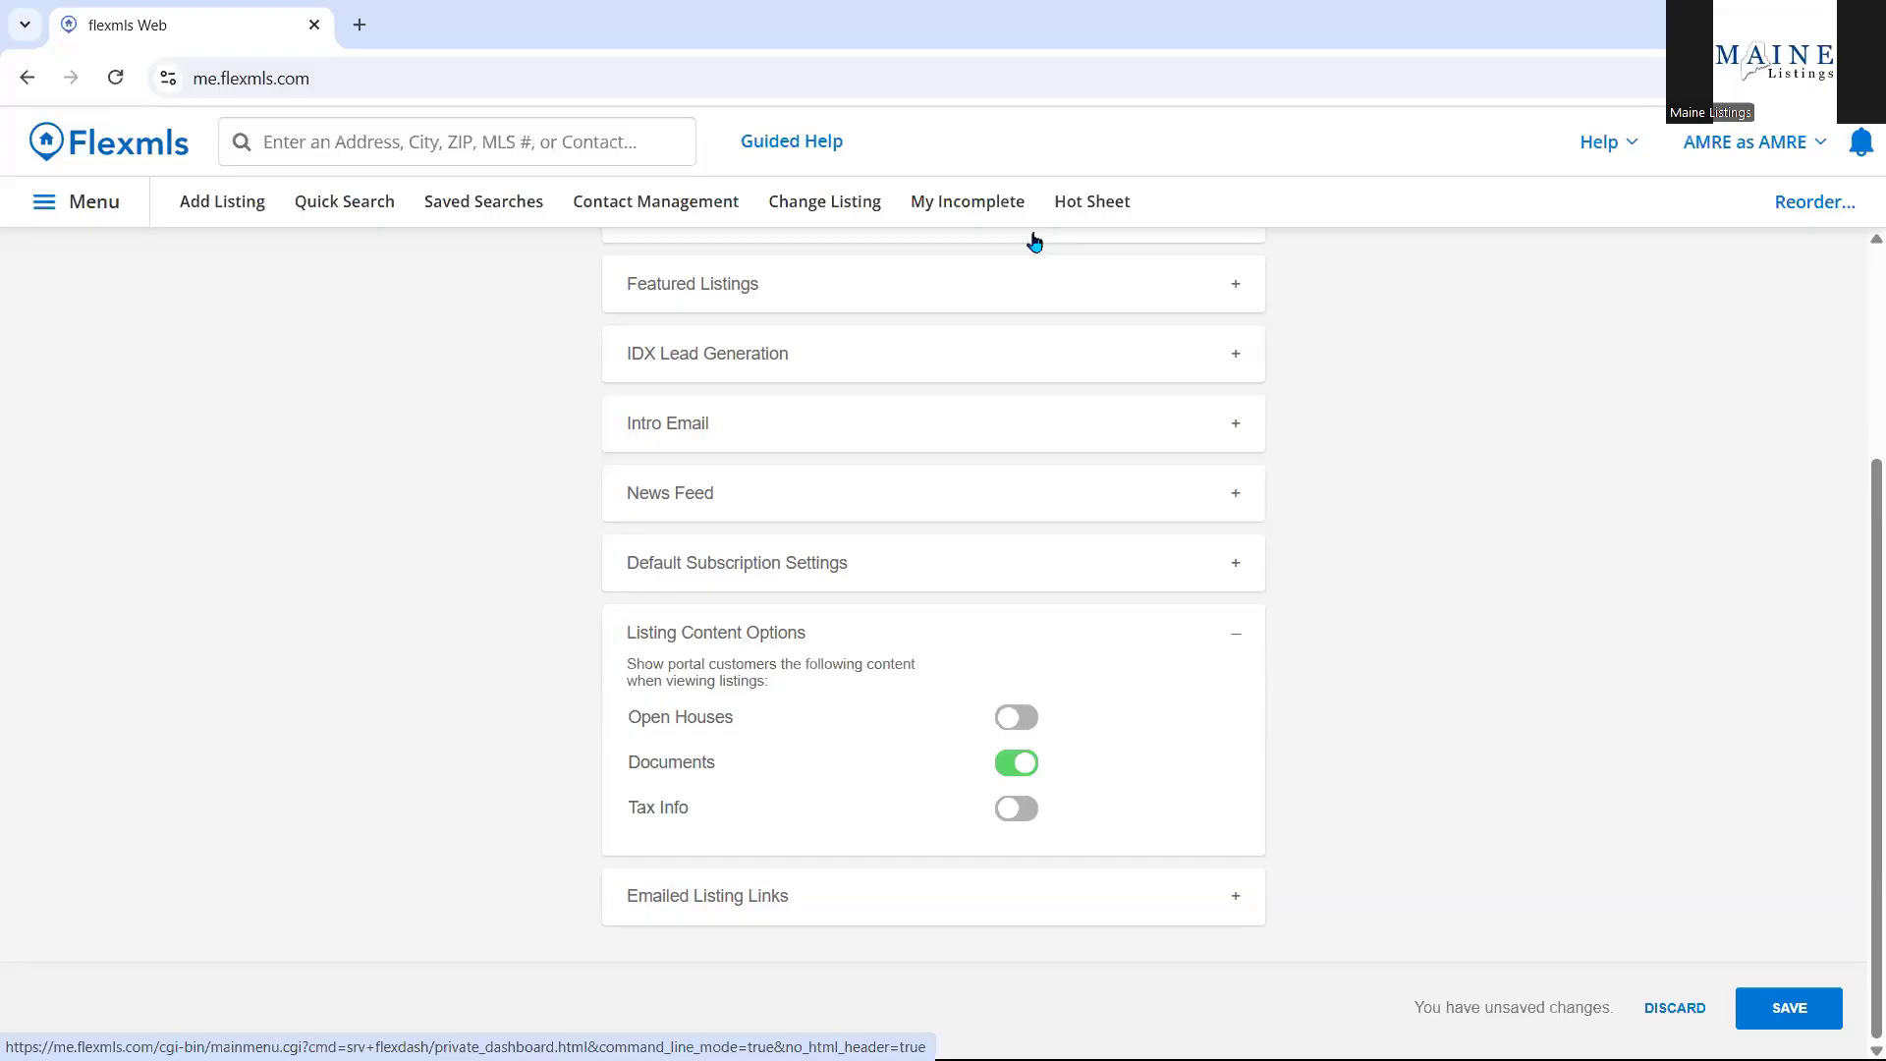